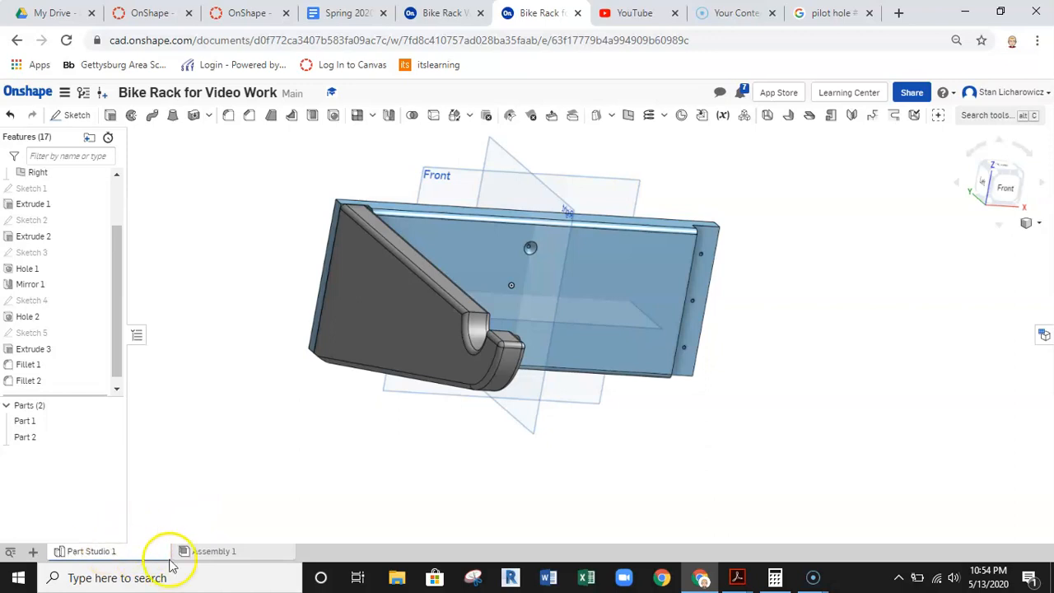
- Open Assembly 1 and insert the back plate, Part 1, near the assembly origin
click(200, 552)
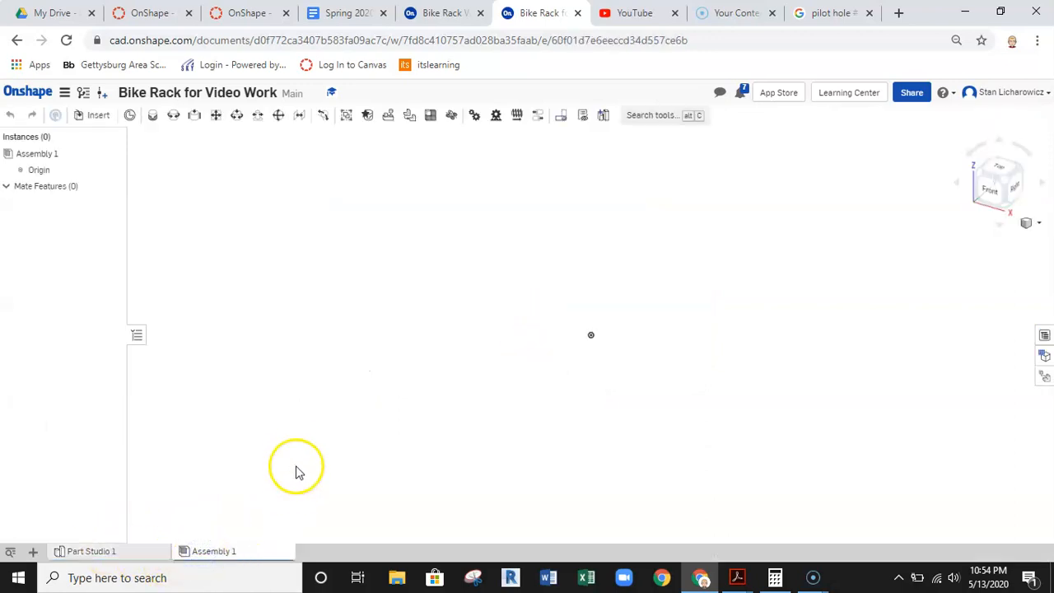
click(99, 118)
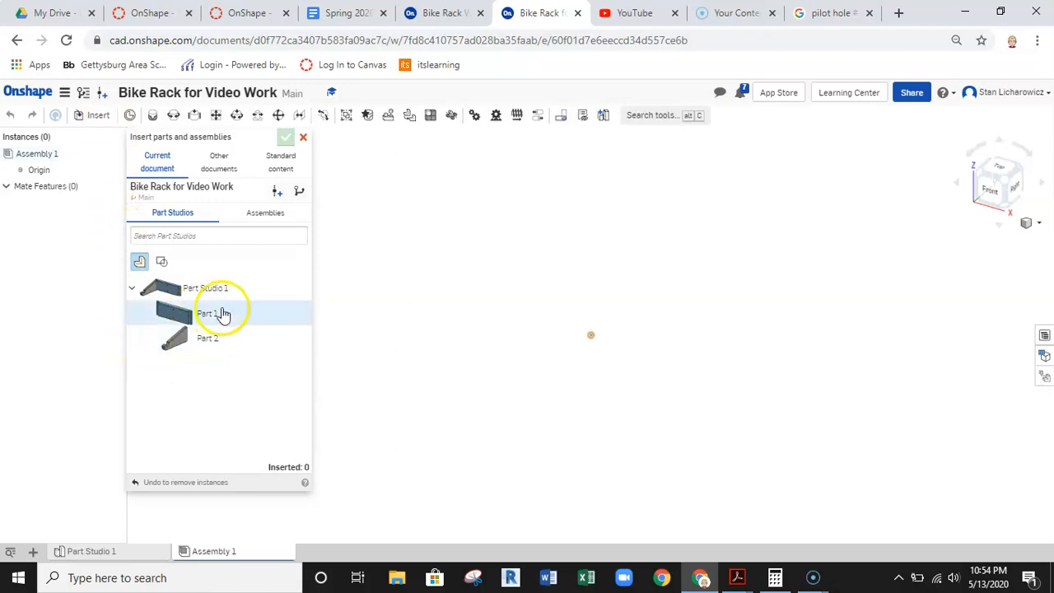
click(208, 319)
click(494, 325)
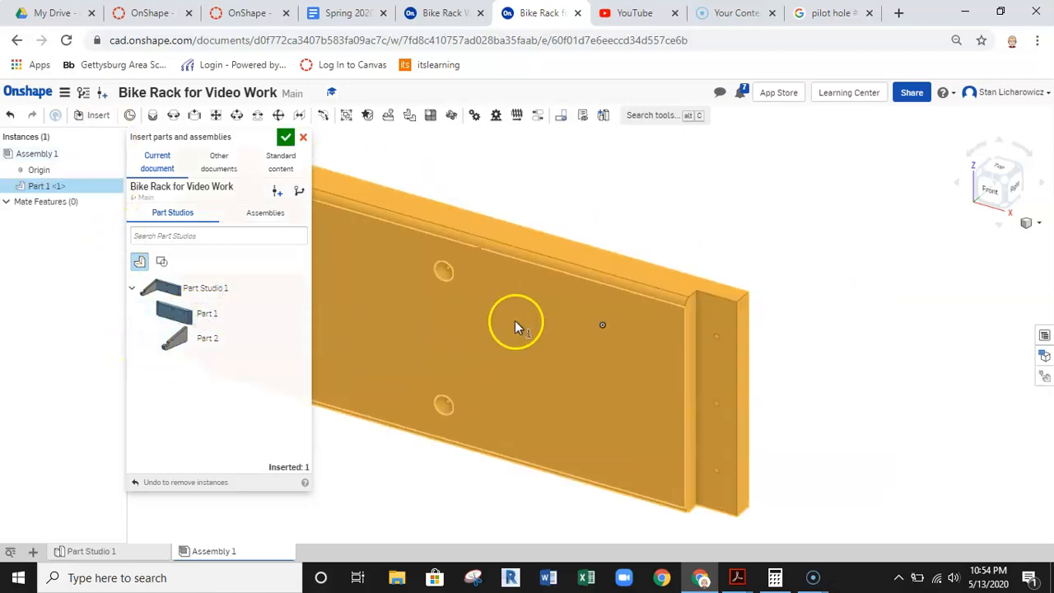
mouse_move(641, 323)
right_down()
mouse_move(625, 277)
mouse_move(647, 319)
right_up()
middle_drag(522, 375, 476, 397)
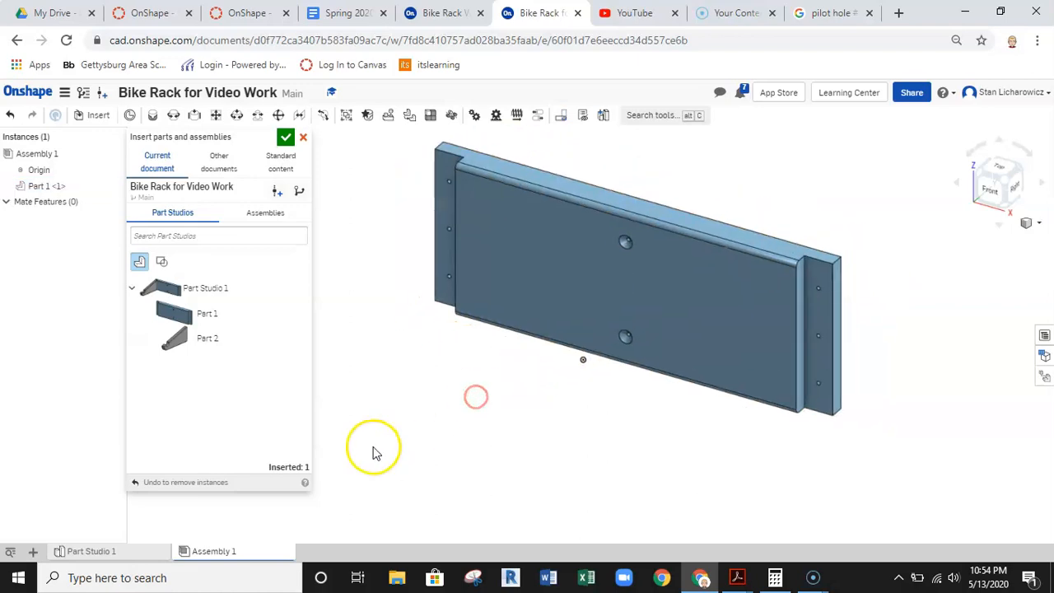
- Insert the hooked bracket, Part 2, beside the back plate and finish inserting
click(179, 338)
click(426, 425)
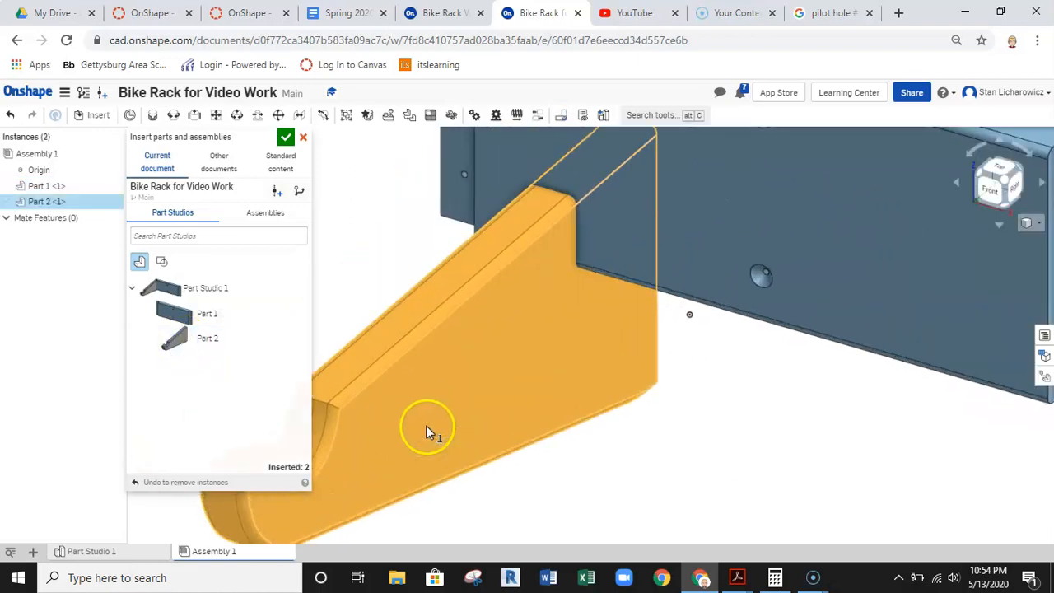
scroll(486, 436, down, 3)
click(373, 377)
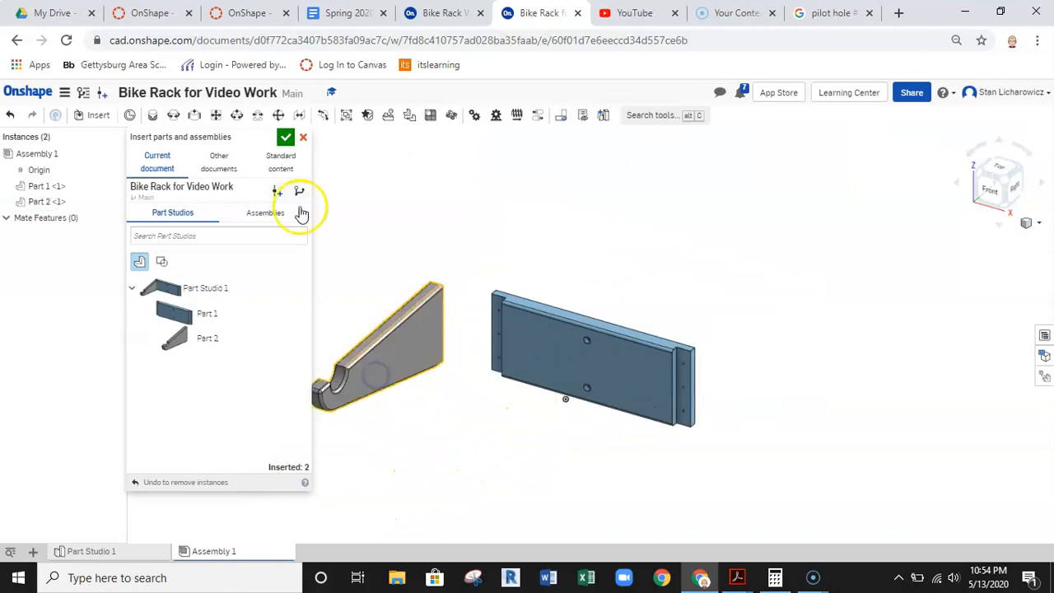
click(285, 138)
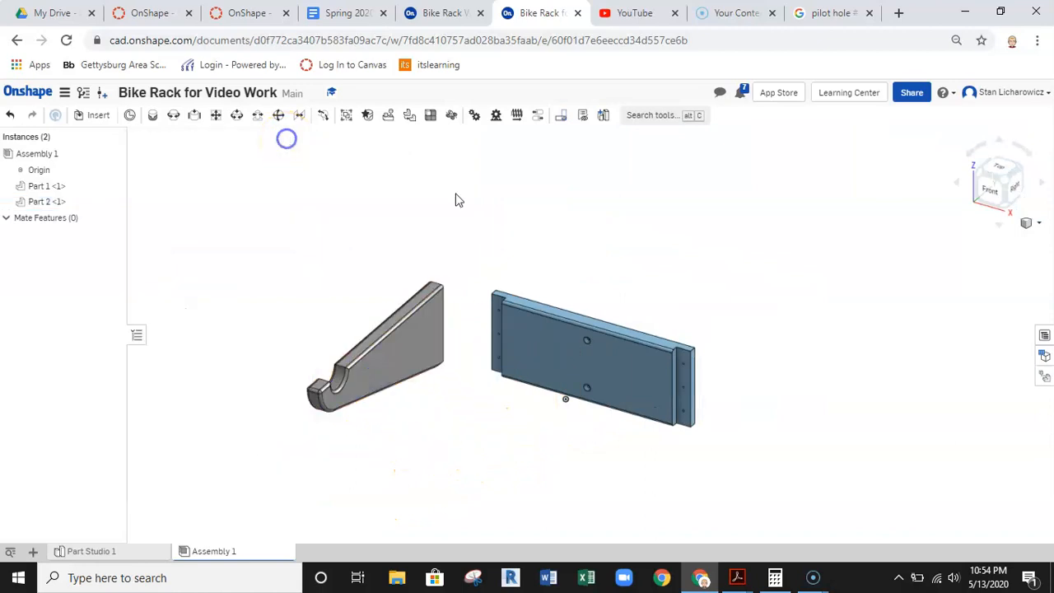
- Move the unconstrained back plate a short distance toward the hooked bracket
middle_drag(538, 205, 466, 181)
scroll(517, 349, up, 3)
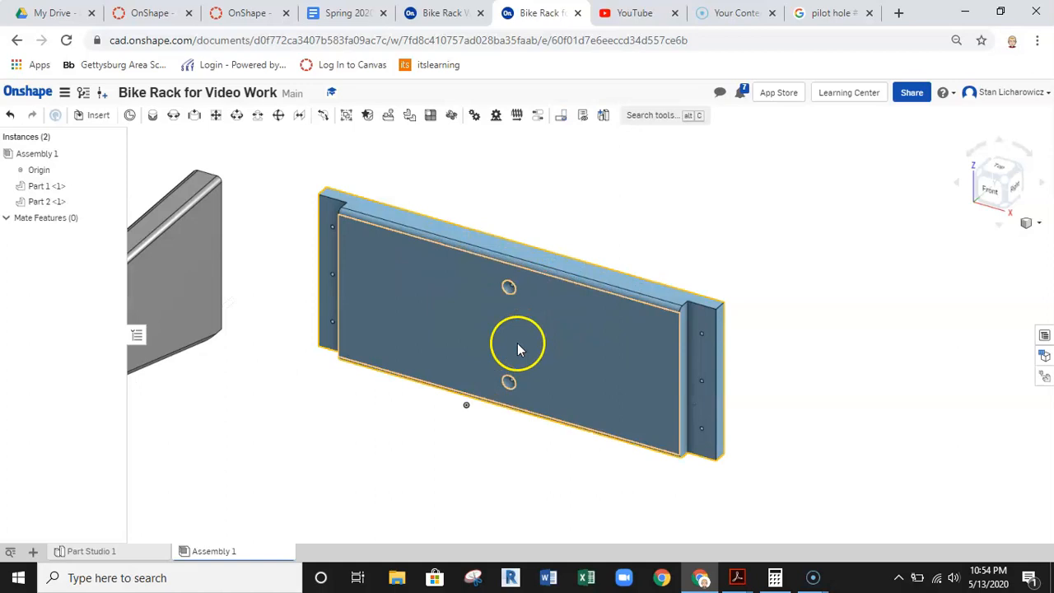
scroll(549, 341, down, 1)
drag(591, 353, 527, 294)
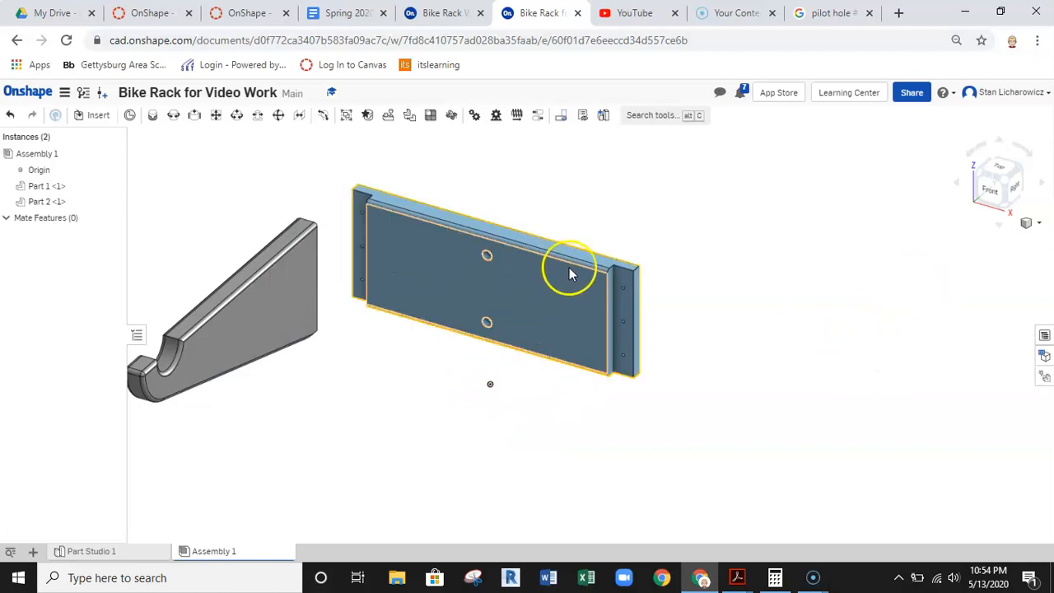
- Fasten the centre of the back plate's rear face to the assembly origin with a Fastened mate
click(154, 120)
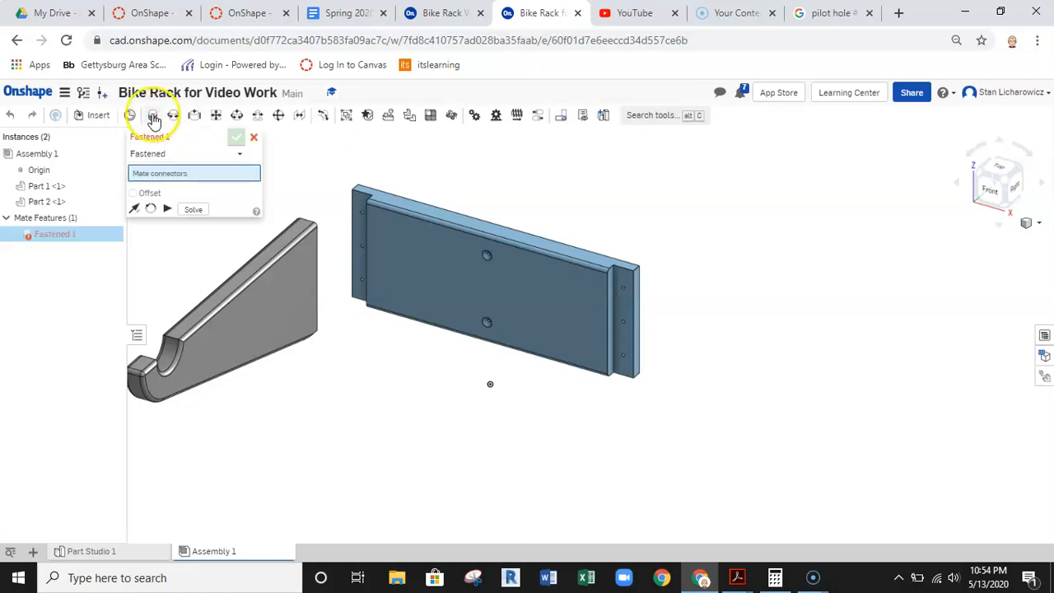
scroll(510, 397, up, 3)
scroll(514, 399, down, 3)
right_drag(515, 400, 465, 395)
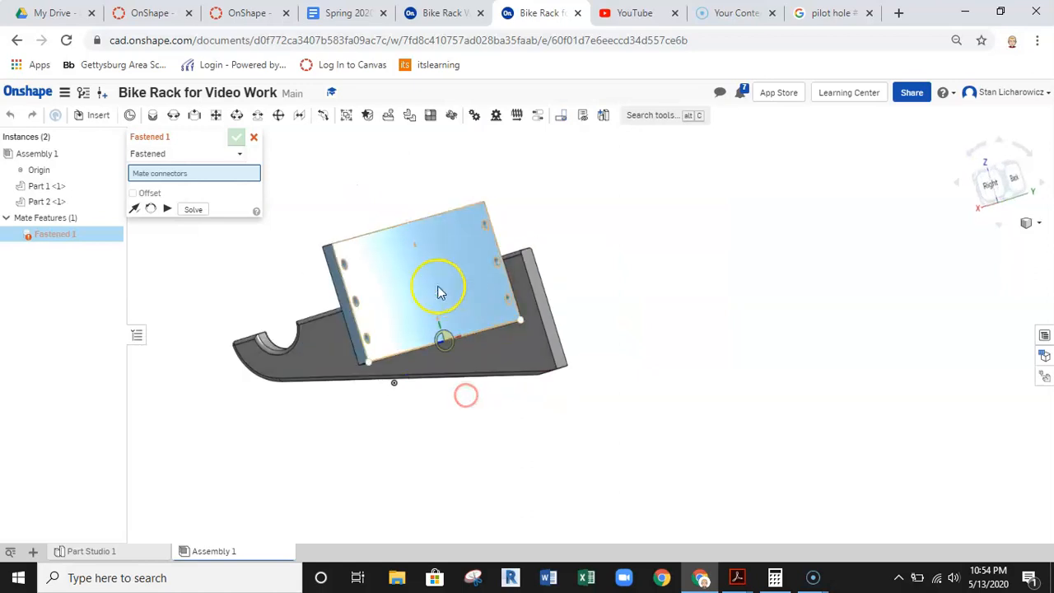
scroll(434, 289, up, 5)
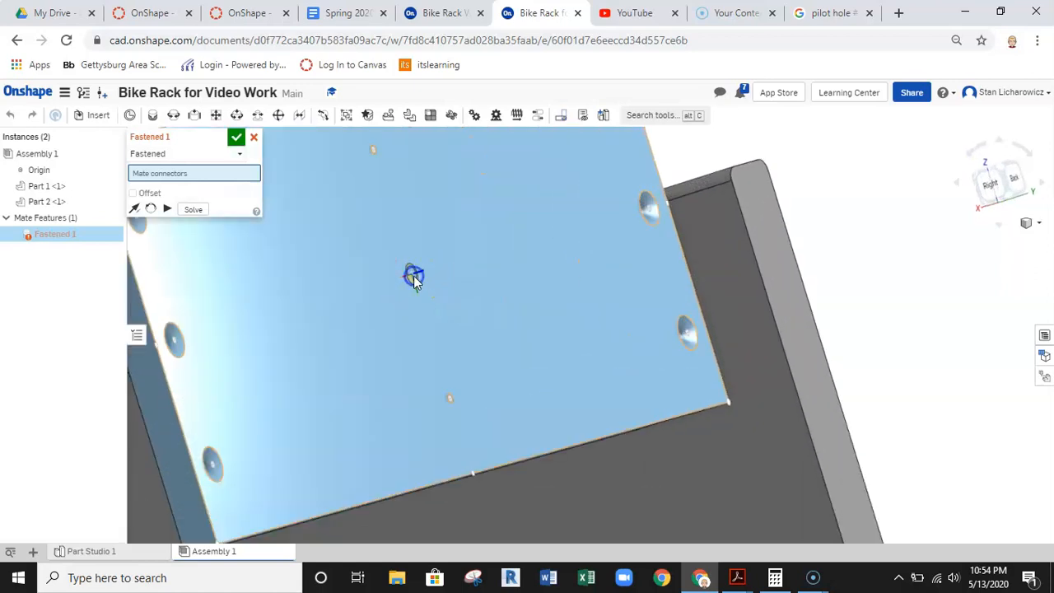
click(413, 275)
scroll(414, 280, down, 5)
right_drag(414, 280, 505, 304)
right_drag(419, 370, 436, 360)
scroll(436, 362, up, 3)
scroll(437, 367, up, 2)
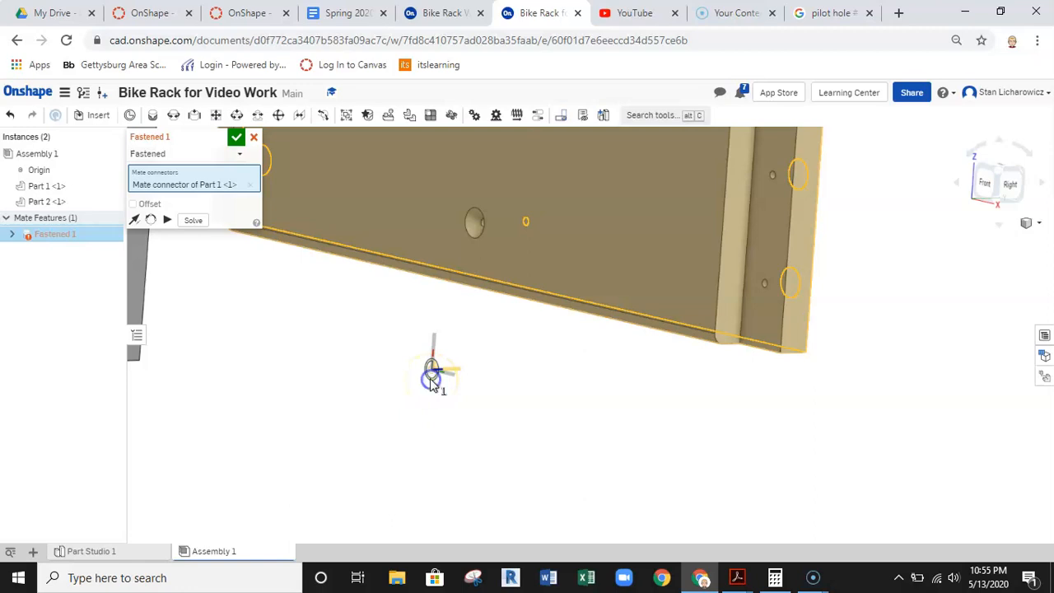
click(432, 380)
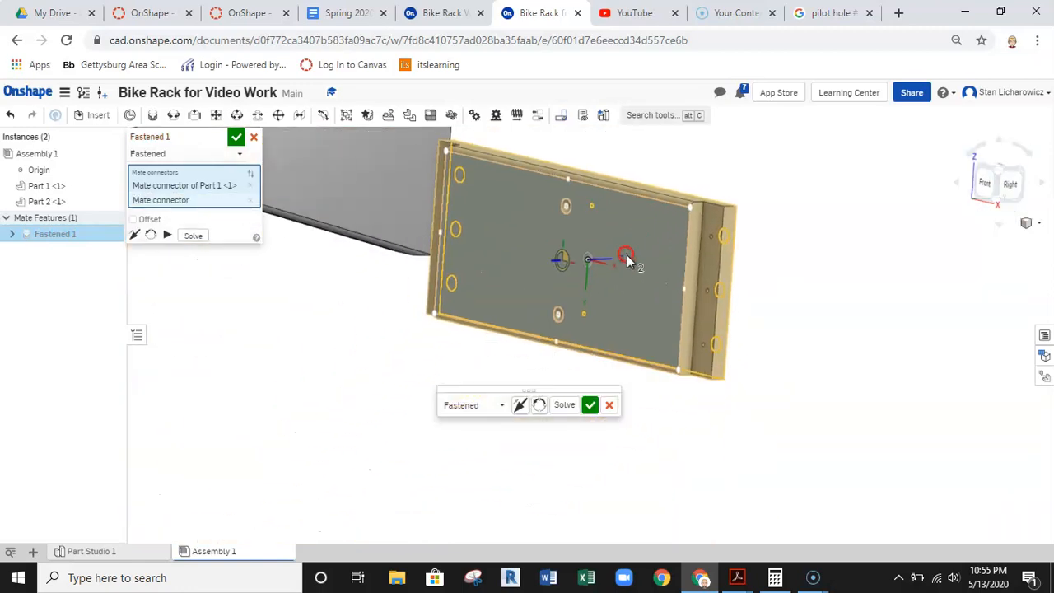
click(589, 405)
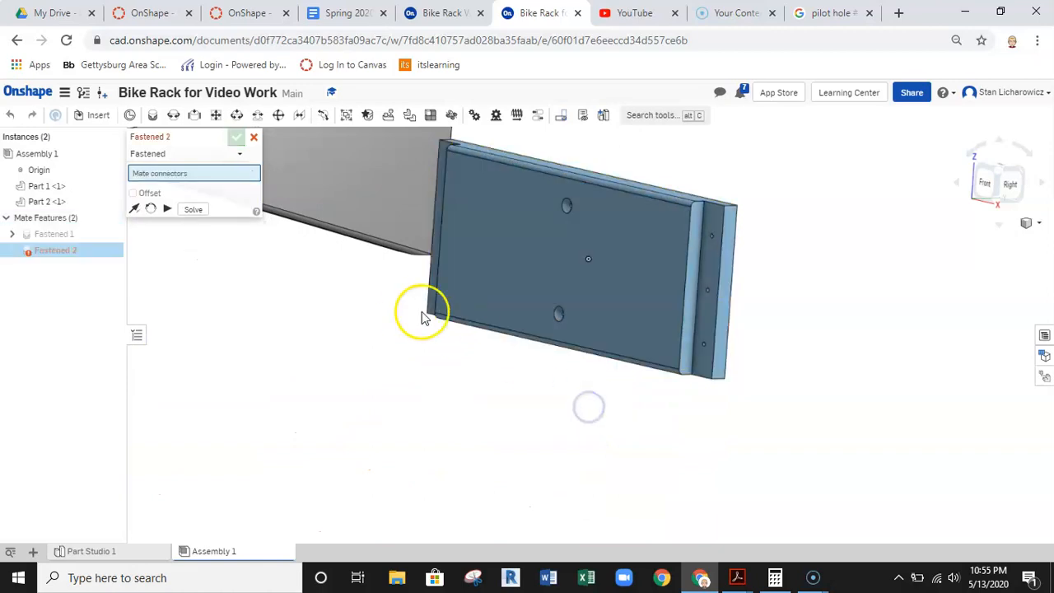
click(1033, 230)
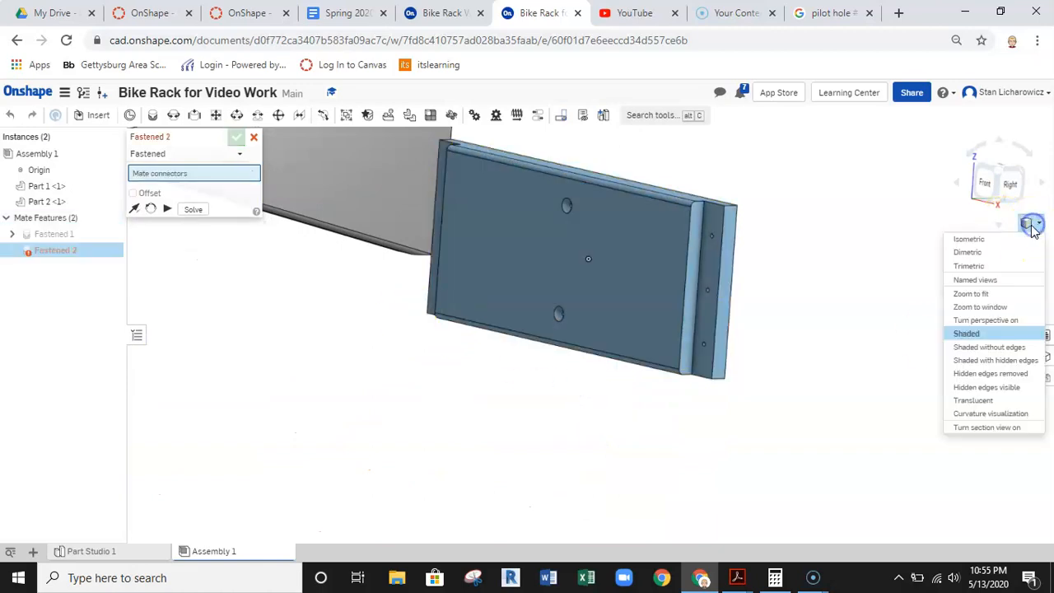
click(988, 241)
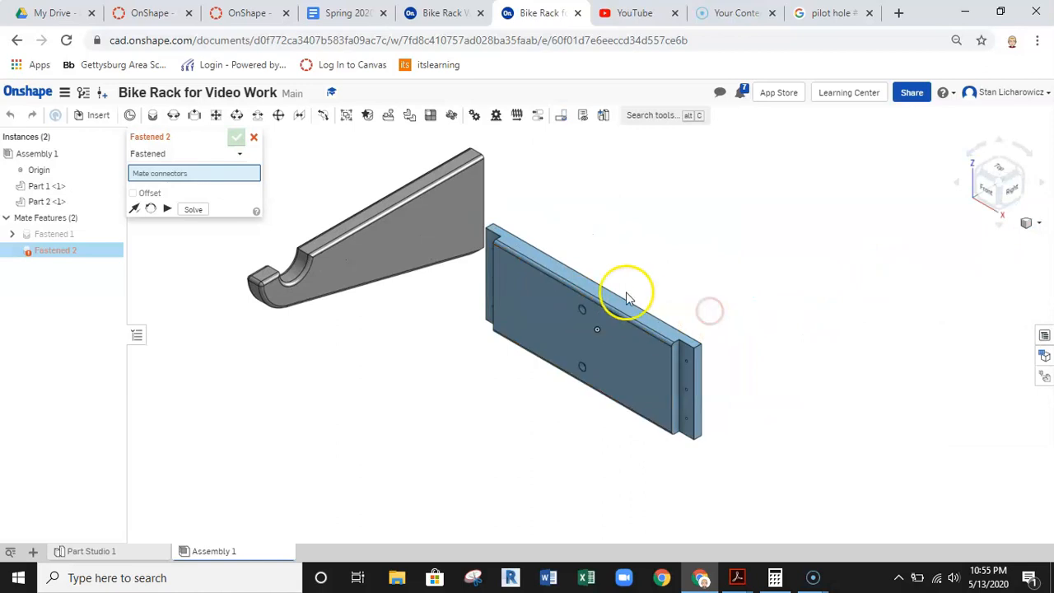
middle_drag(637, 262, 675, 280)
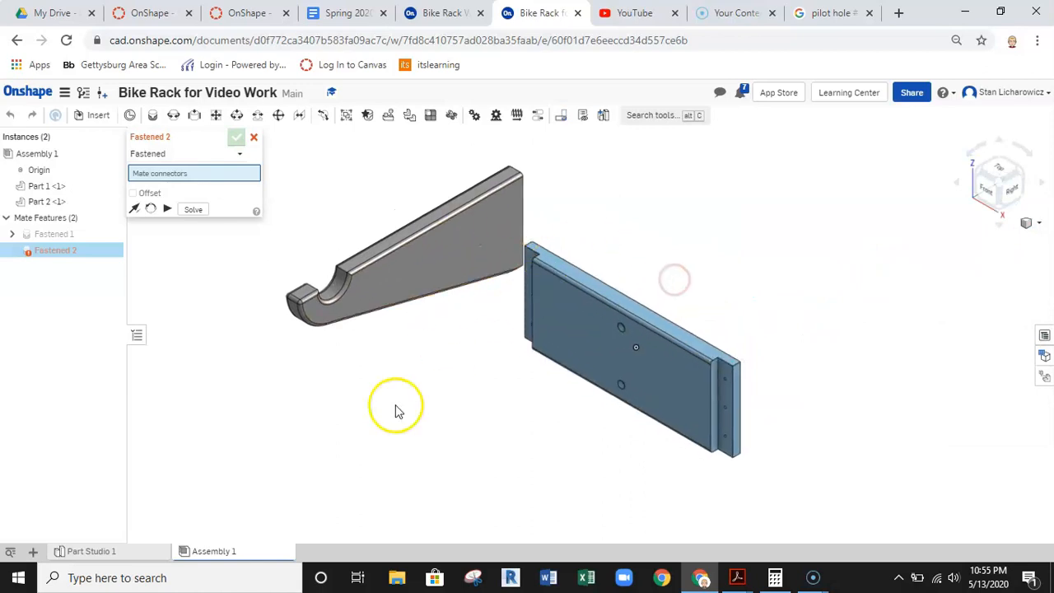
middle_drag(592, 409, 577, 361)
scroll(493, 358, down, 1)
middle_drag(490, 350, 478, 390)
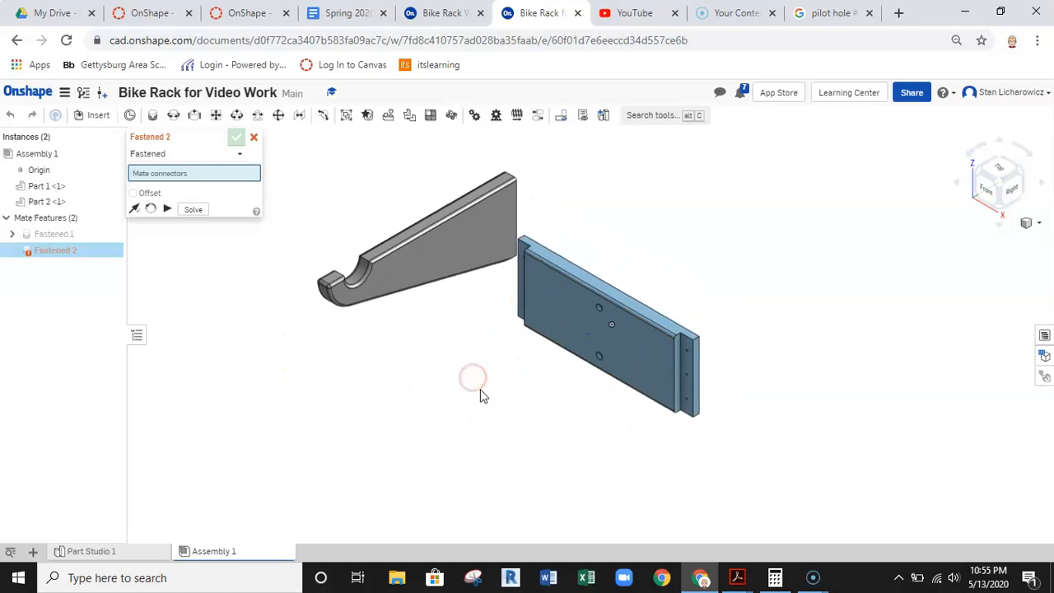
click(389, 246)
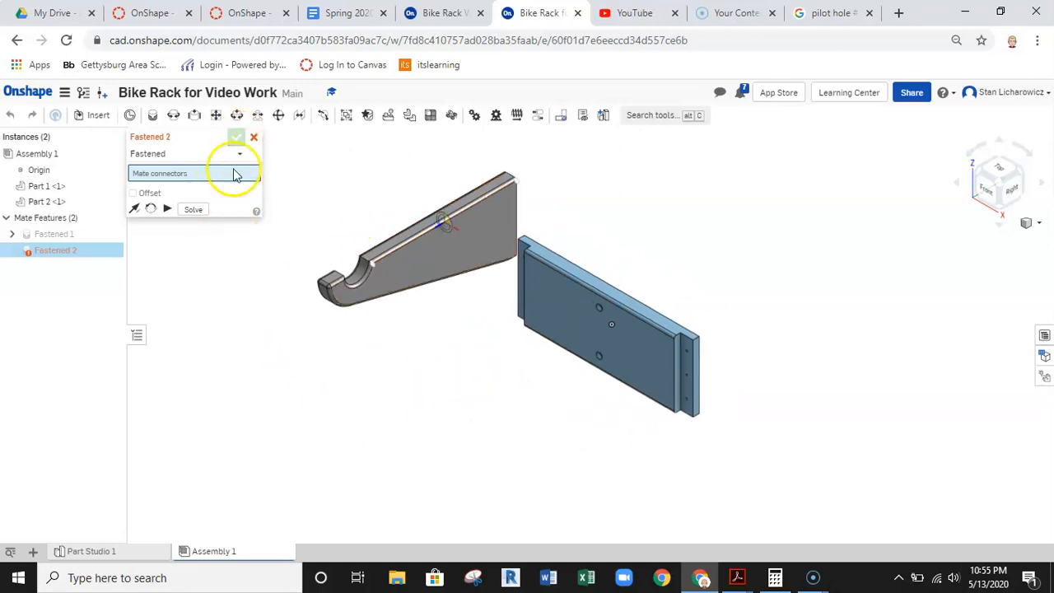
click(255, 138)
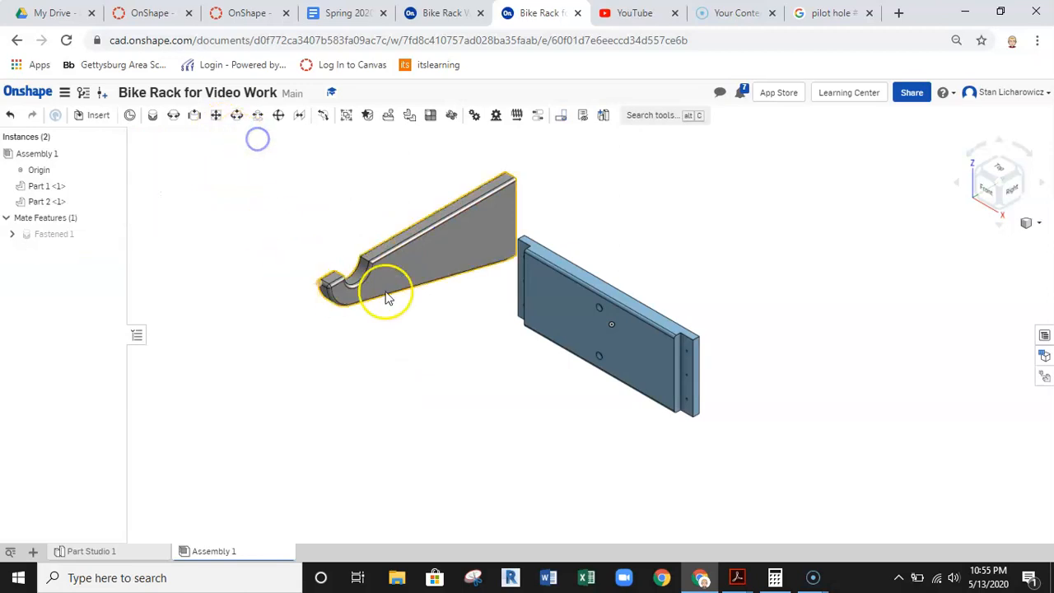
- Examine how the bracket's flat end relates to the notch with three holes at the plate's left end
right_drag(411, 263, 726, 219)
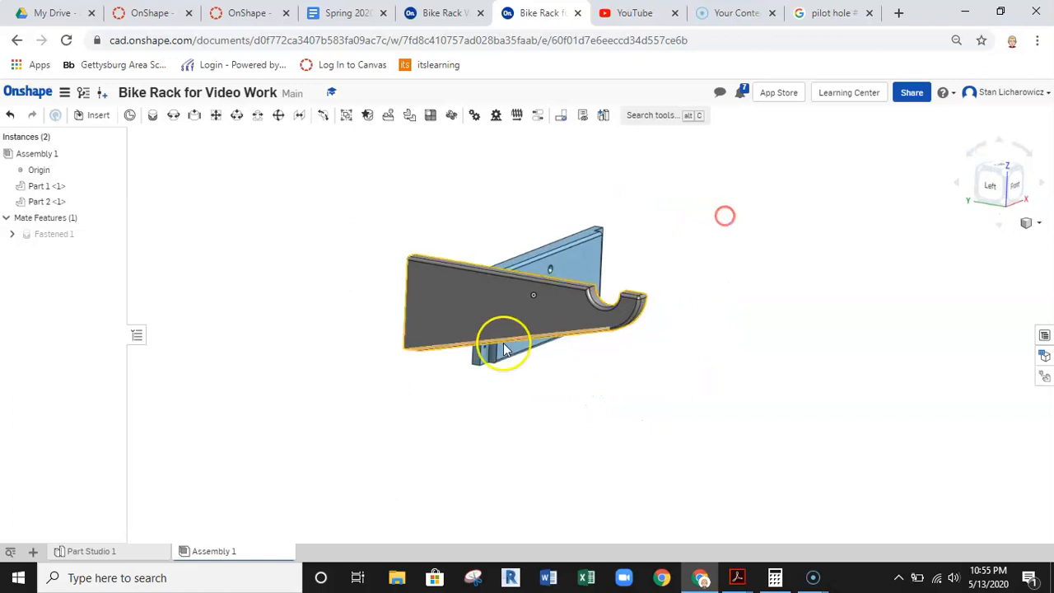
right_drag(568, 314, 403, 351)
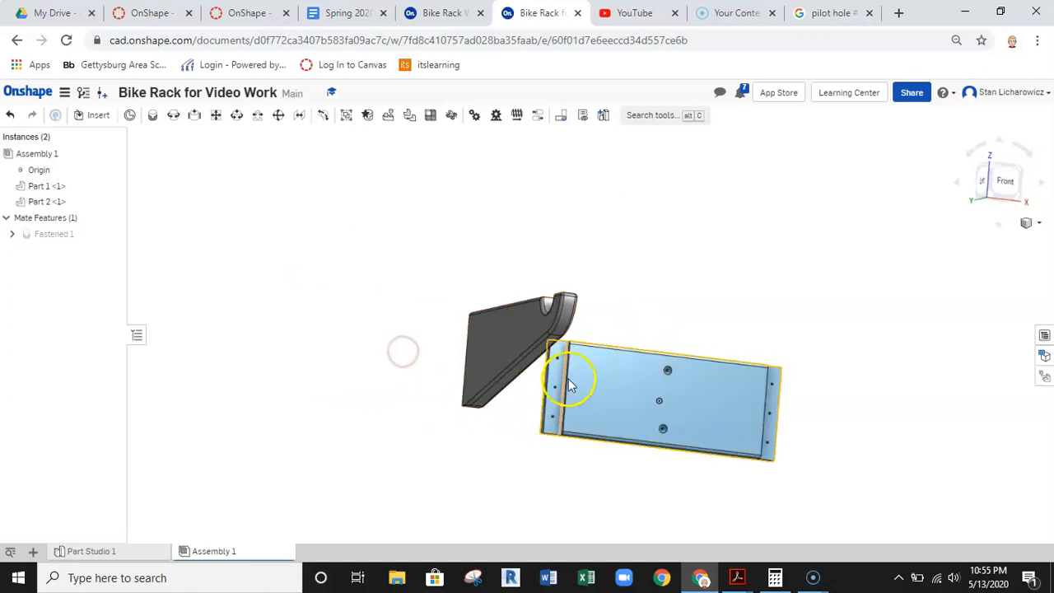
scroll(561, 395, up, 3)
scroll(559, 399, up, 3)
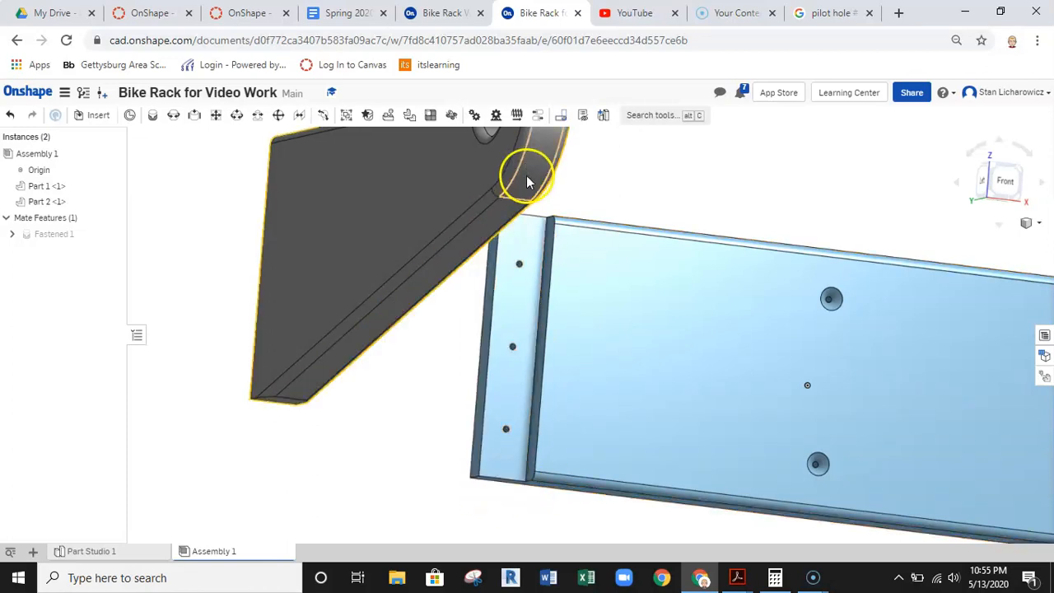
right_drag(550, 301, 568, 276)
right_drag(450, 367, 429, 294)
right_drag(436, 358, 453, 437)
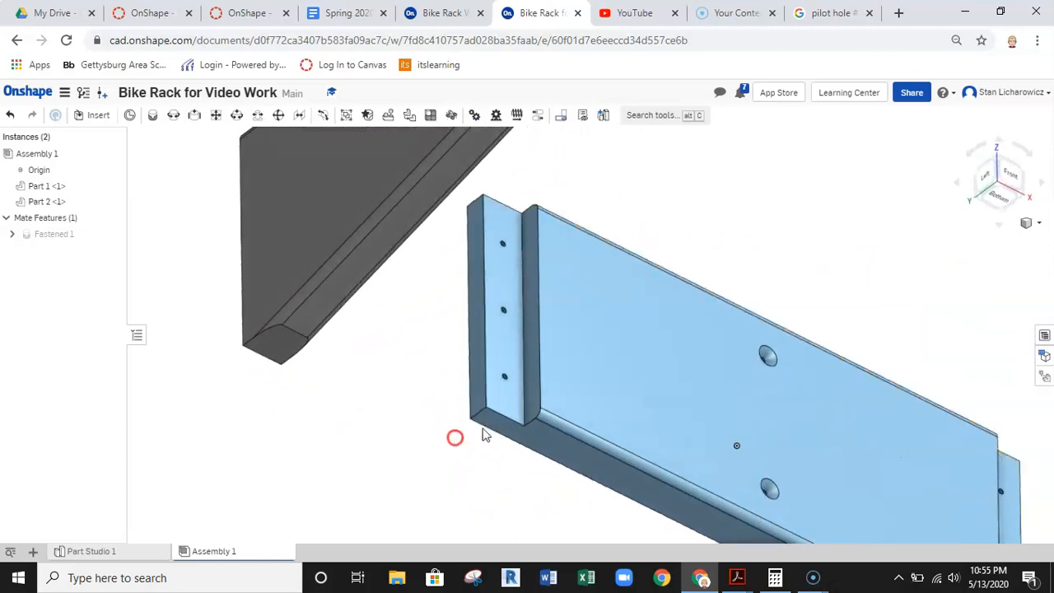
click(531, 239)
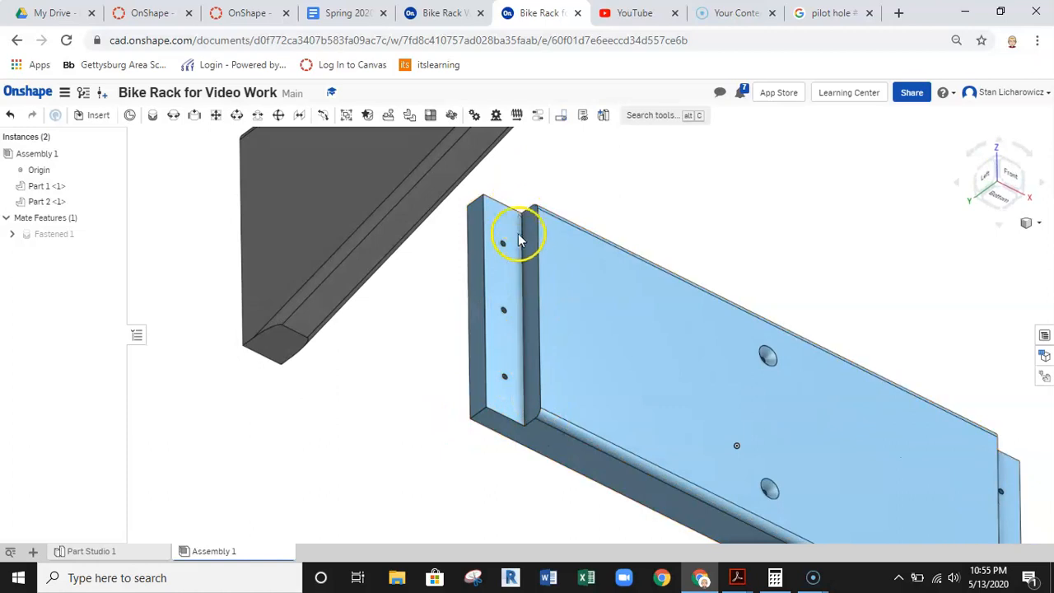
scroll(522, 346, down, 5)
scroll(527, 336, down, 2)
click(431, 390)
- Fasten the centre of the bracket's flat end face to the middle hole in the back plate's left notch
click(156, 117)
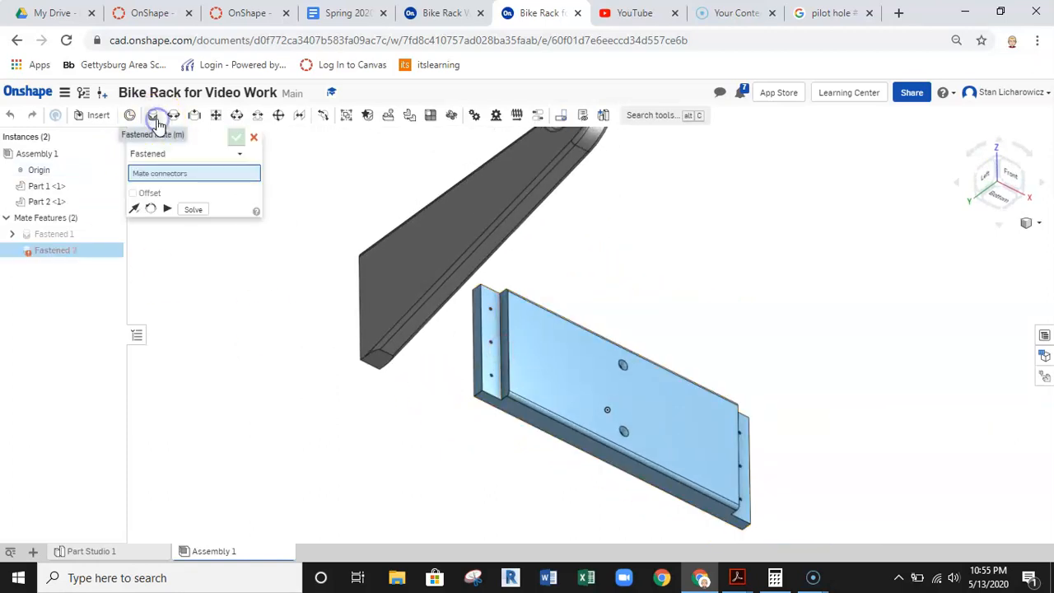
right_drag(352, 420, 391, 309)
scroll(391, 310, up, 5)
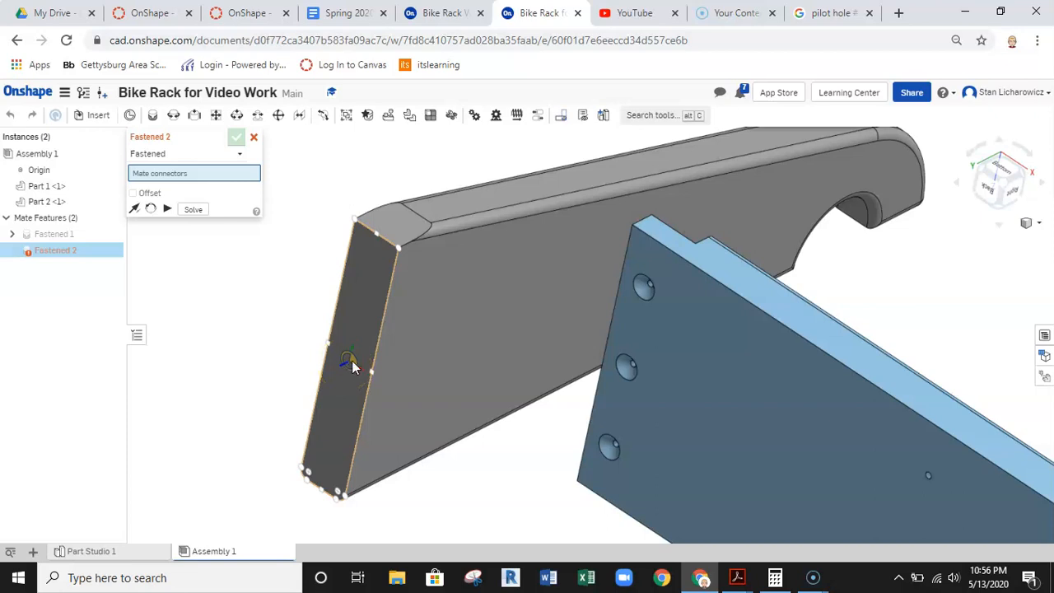
click(350, 370)
right_drag(565, 305, 746, 391)
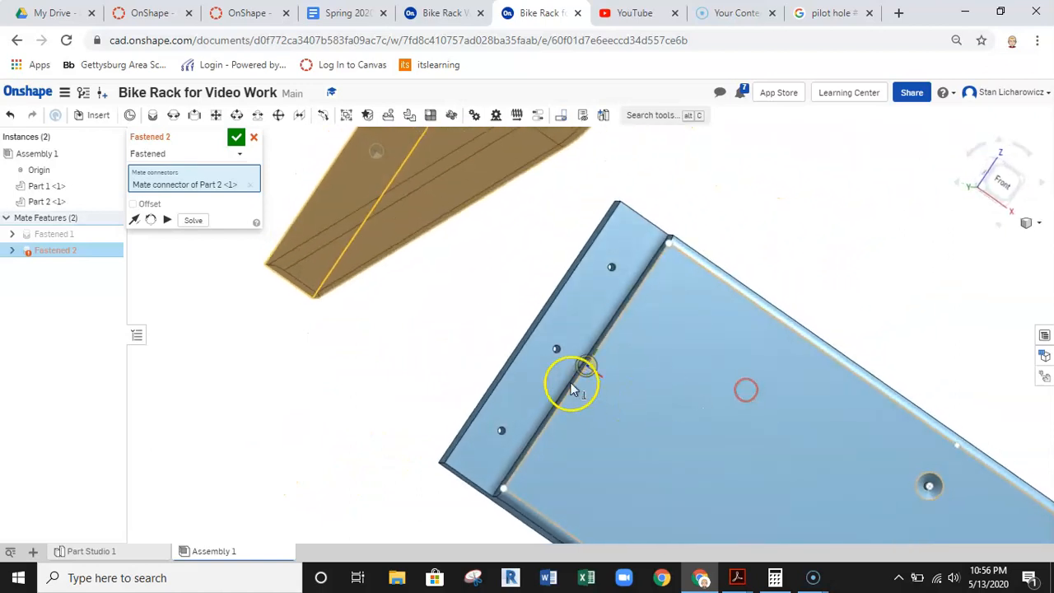
scroll(559, 362, up, 5)
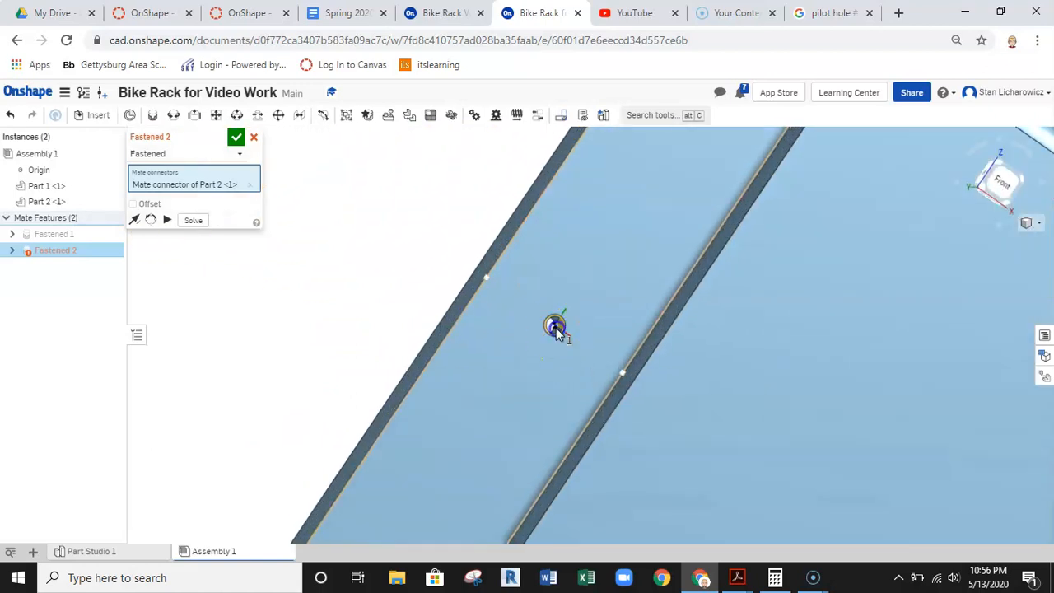
click(556, 328)
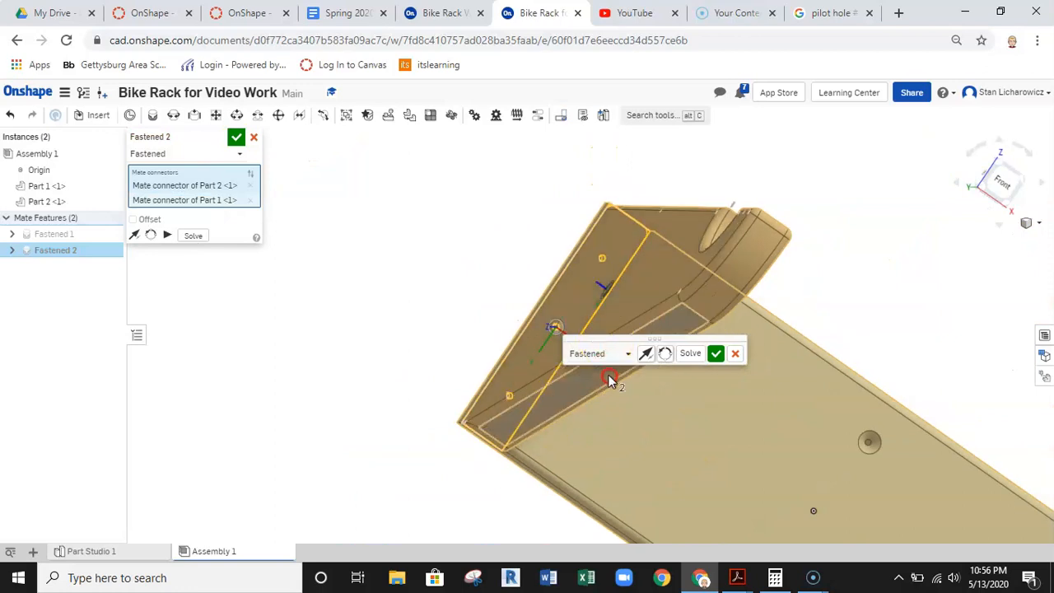
right_drag(594, 412, 600, 470)
scroll(677, 242, down, 4)
middle_drag(775, 255, 561, 269)
click(715, 354)
right_drag(682, 437, 627, 408)
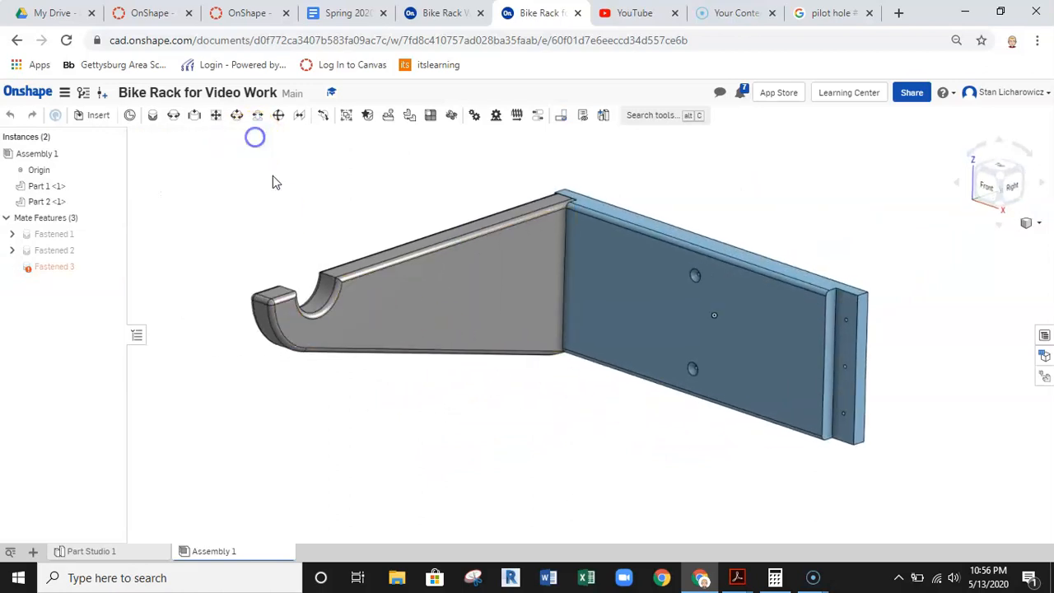
click(254, 138)
right_drag(543, 397, 466, 370)
- Insert a second copy of the hooked bracket, Part 2, below the back plate
click(100, 116)
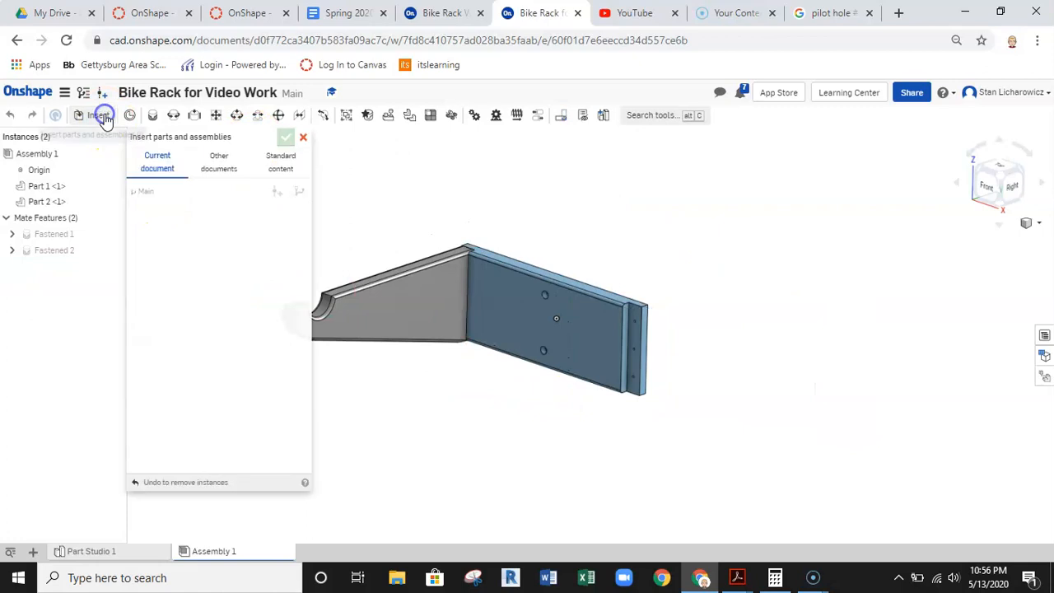
click(197, 339)
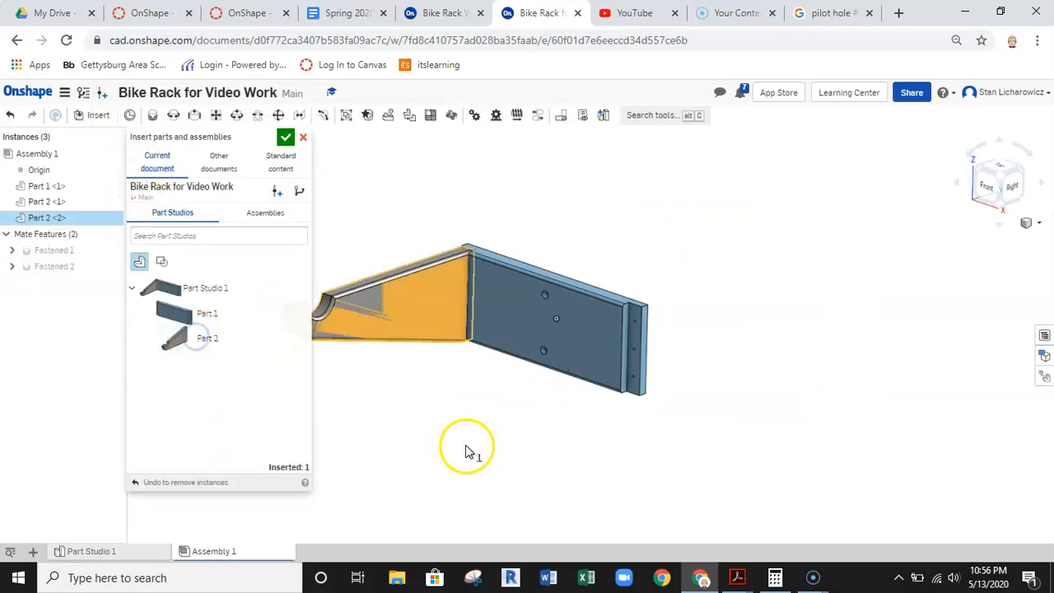
click(507, 466)
click(282, 138)
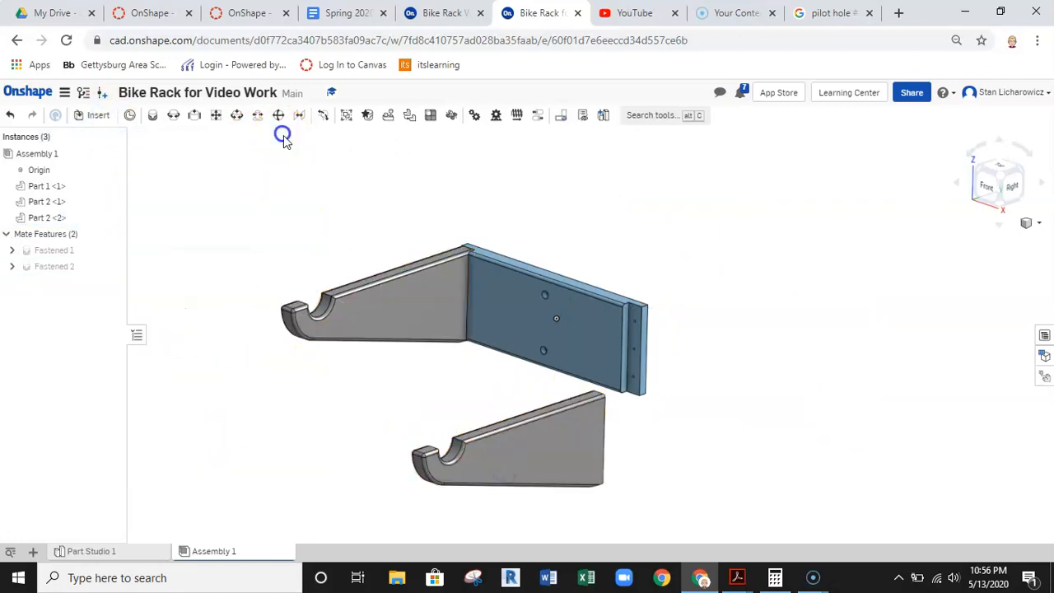
- Fasten the centre of the second bracket's flat end face to the middle hole in the back plate's right notch
right_drag(621, 404, 585, 396)
click(154, 116)
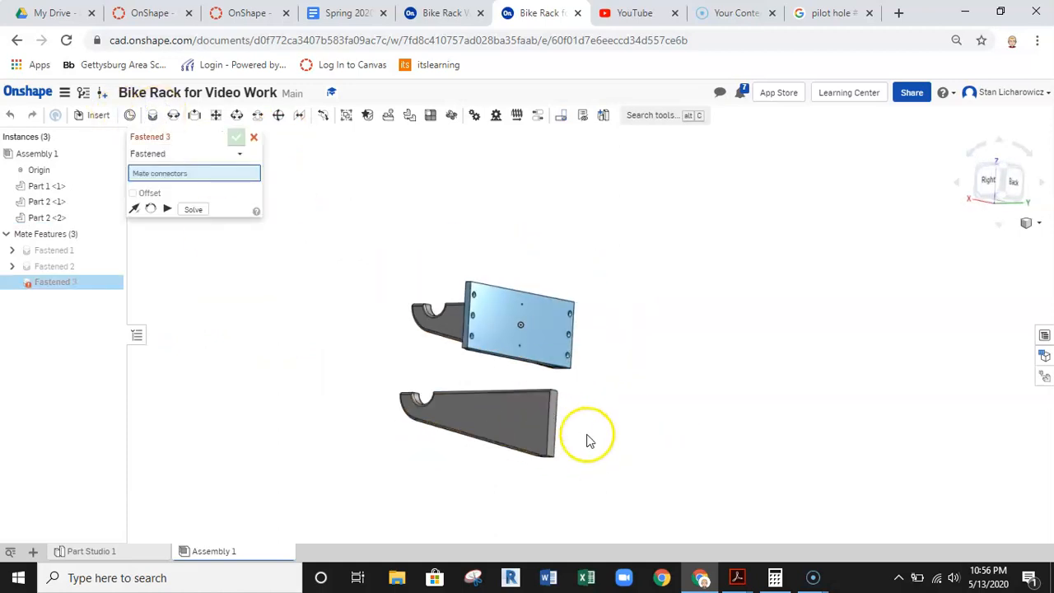
scroll(558, 426, up, 5)
right_drag(530, 377, 550, 262)
click(549, 308)
scroll(548, 312, down, 5)
right_drag(517, 331, 588, 271)
scroll(577, 263, up, 5)
click(578, 235)
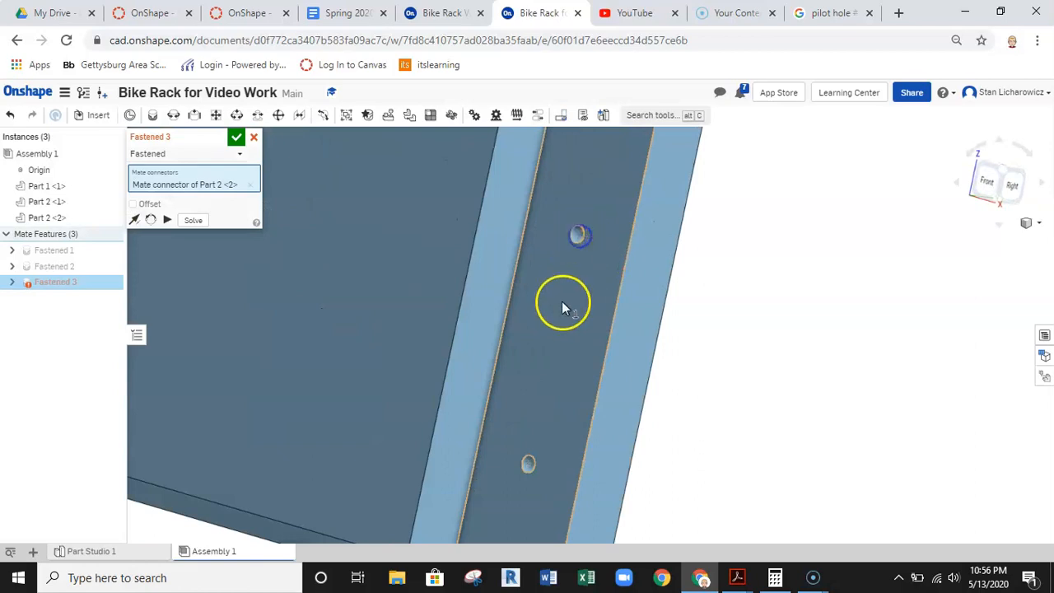
click(724, 322)
right_drag(651, 359, 518, 315)
click(255, 141)
- Examine the assembled rack from the front and rear, including the screw holes on the back plate's rear face
right_drag(581, 384, 499, 340)
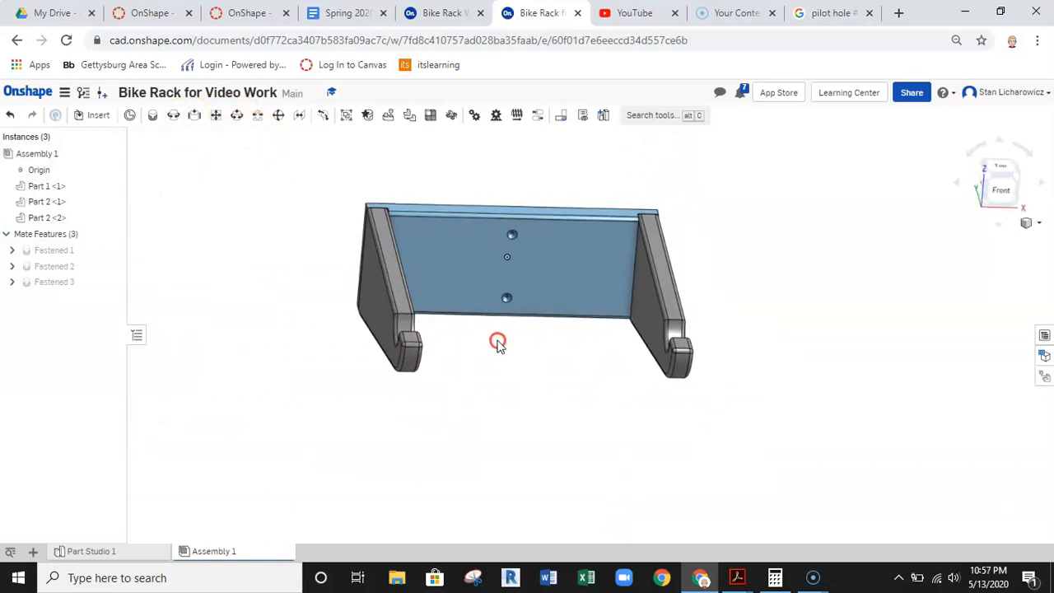
right_drag(867, 348, 907, 318)
right_drag(705, 363, 734, 370)
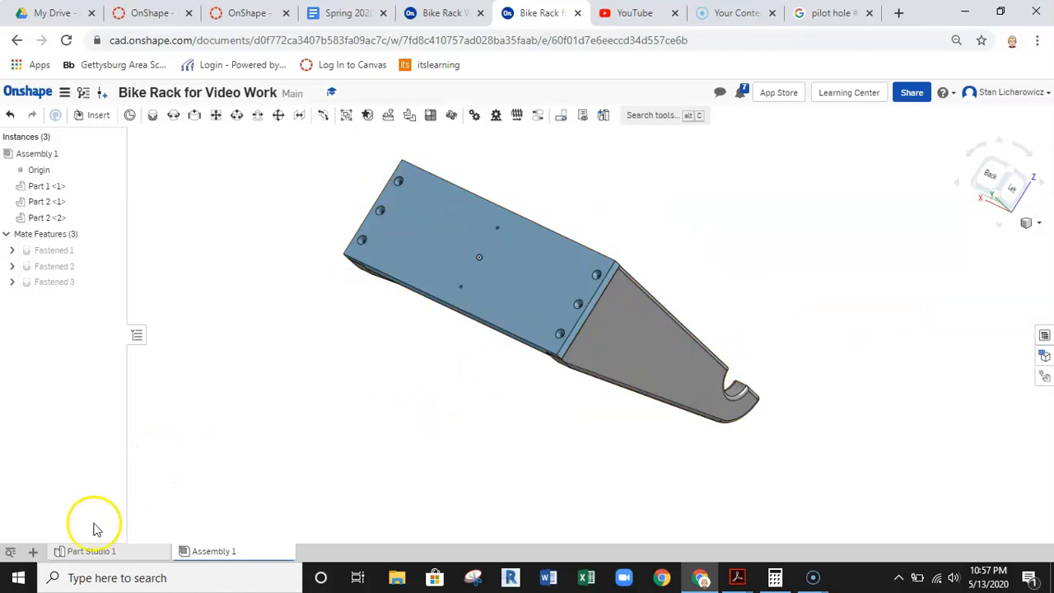
click(30, 557)
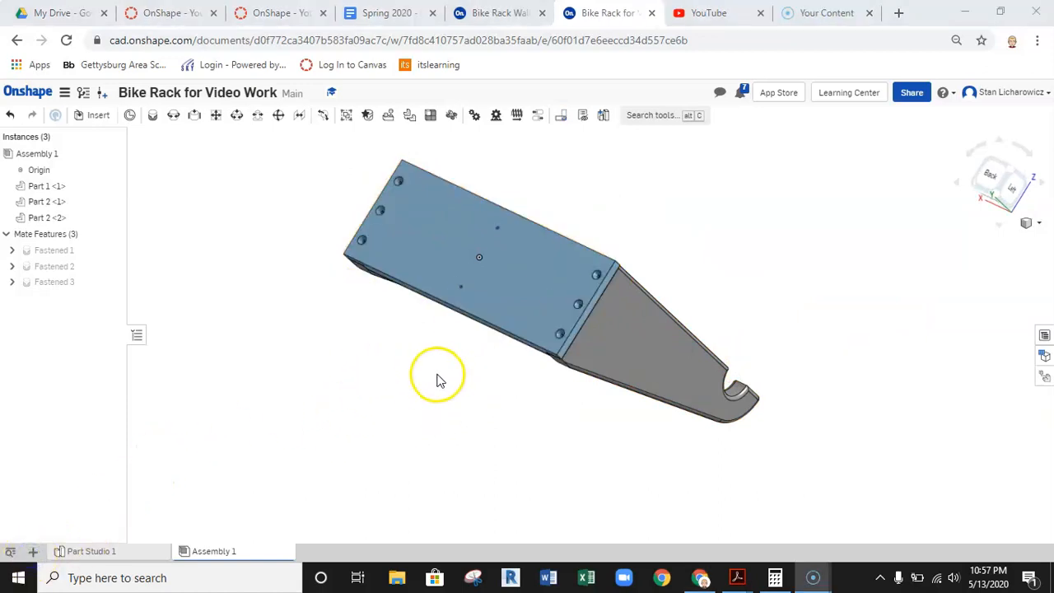
right_drag(458, 381, 599, 434)
scroll(593, 402, up, 3)
middle_drag(592, 401, 671, 423)
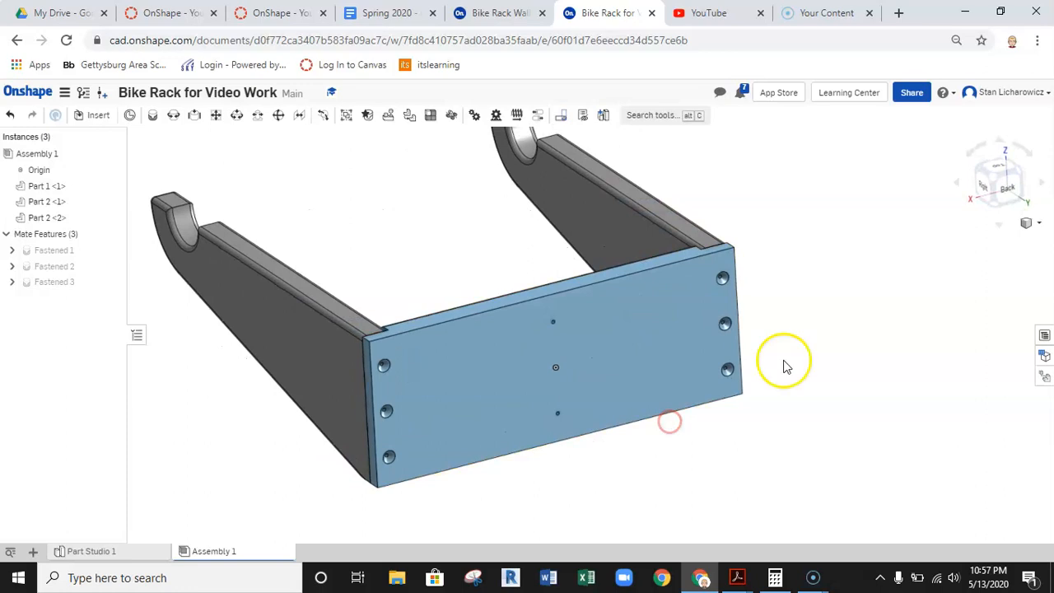
- Find the McMaster-Carr website through a web search in a new browser tab and open it
click(903, 15)
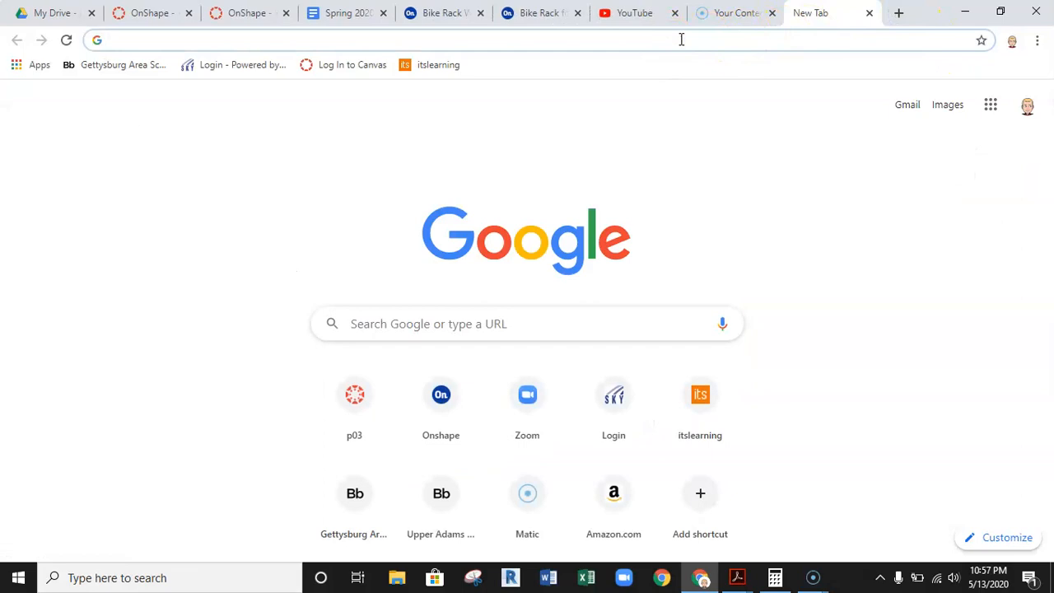
text(M)
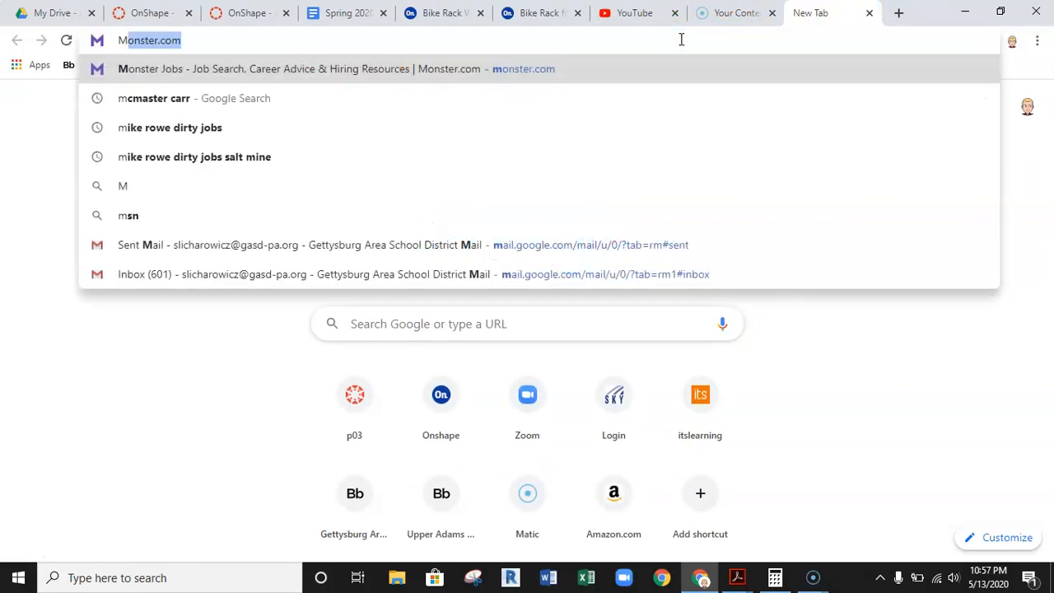
text(kmaster)
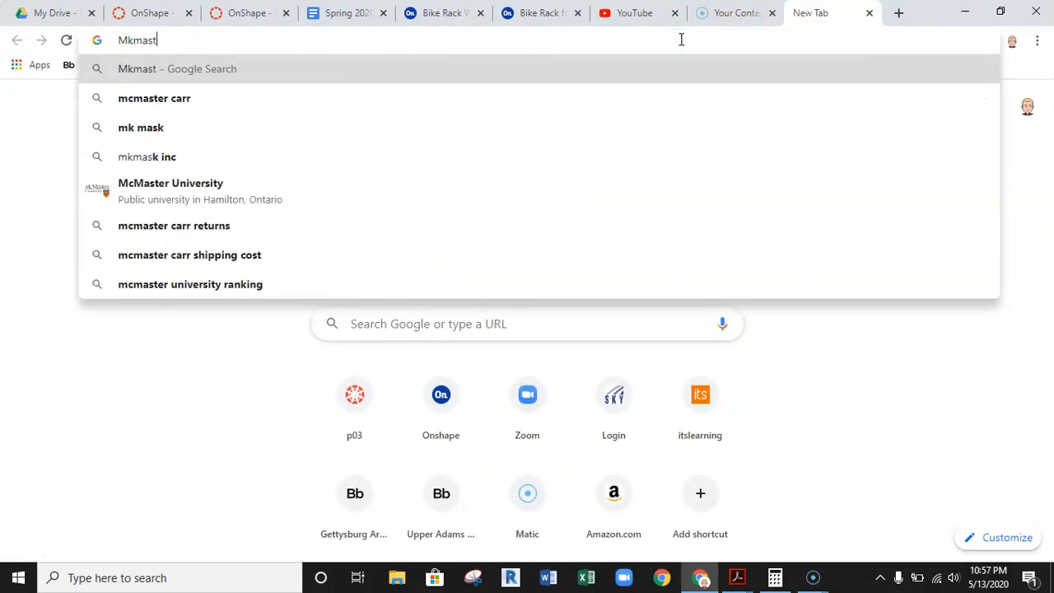
click(280, 98)
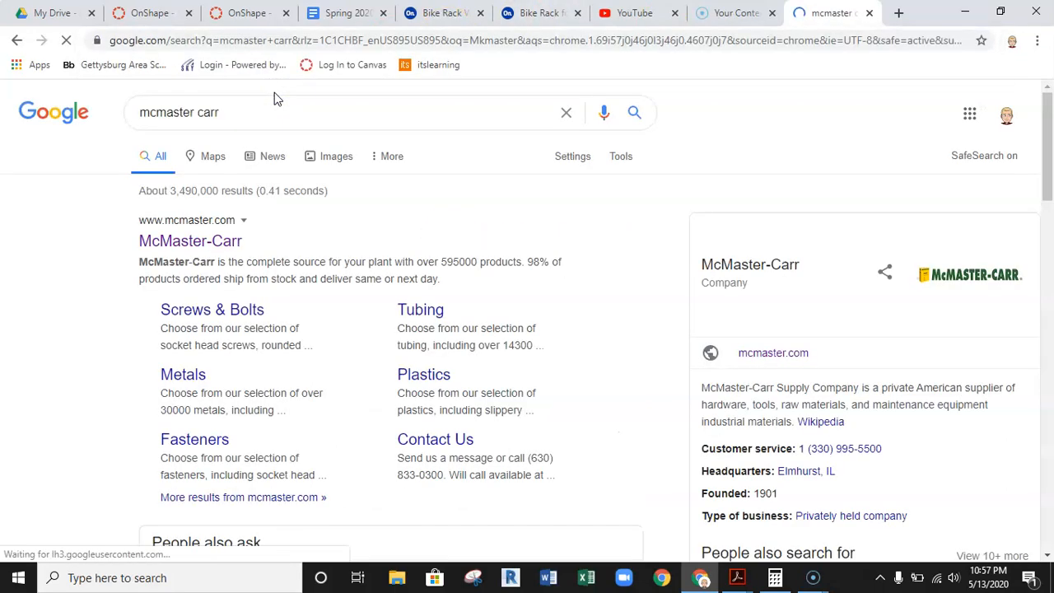
click(206, 249)
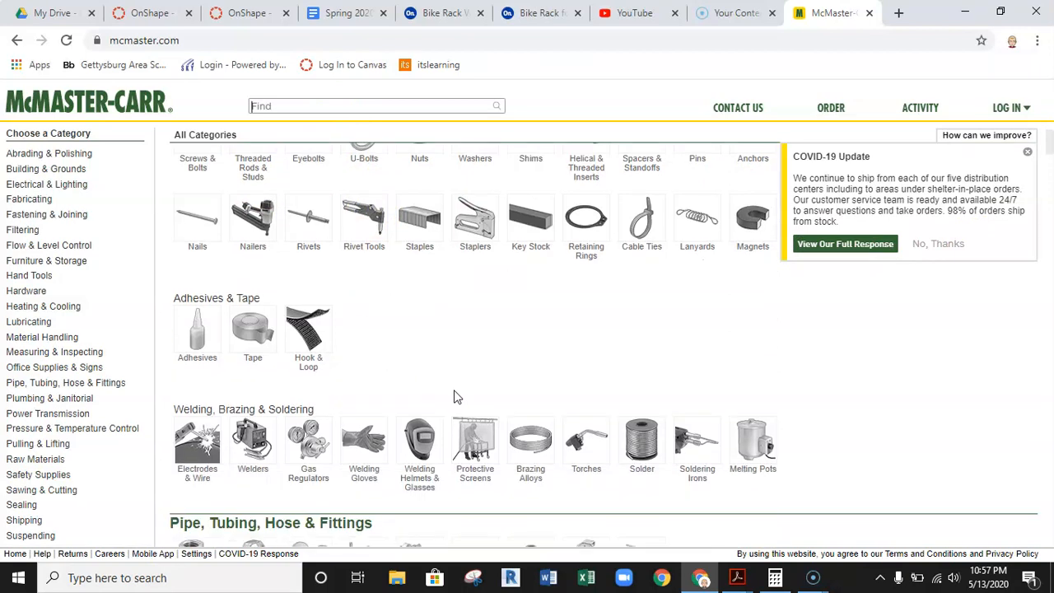
- Search the McMaster-Carr catalogue for drywall screws
scroll(393, 363, up, 1)
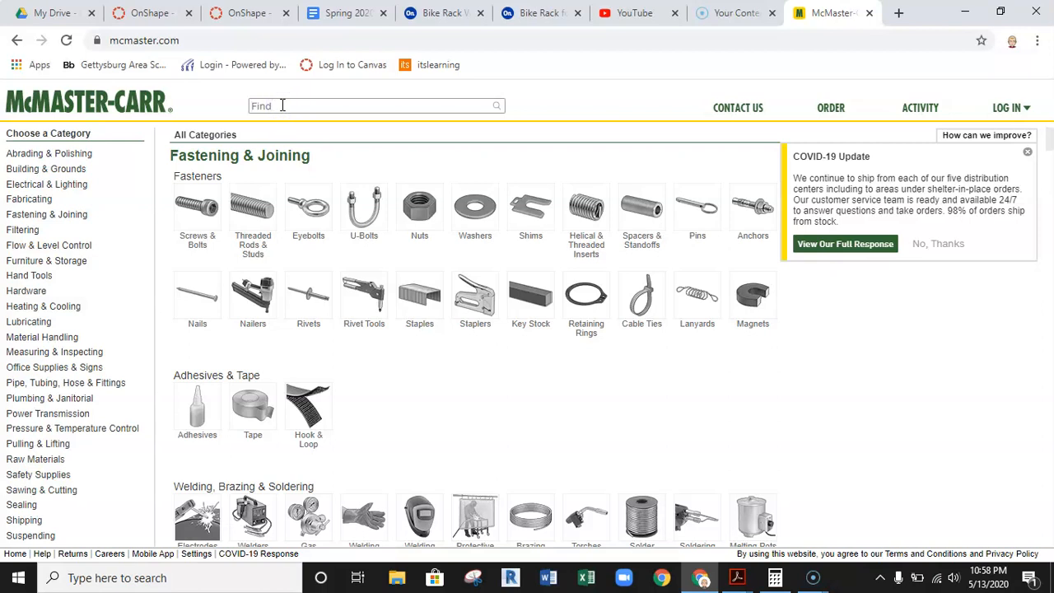
text(Dry )
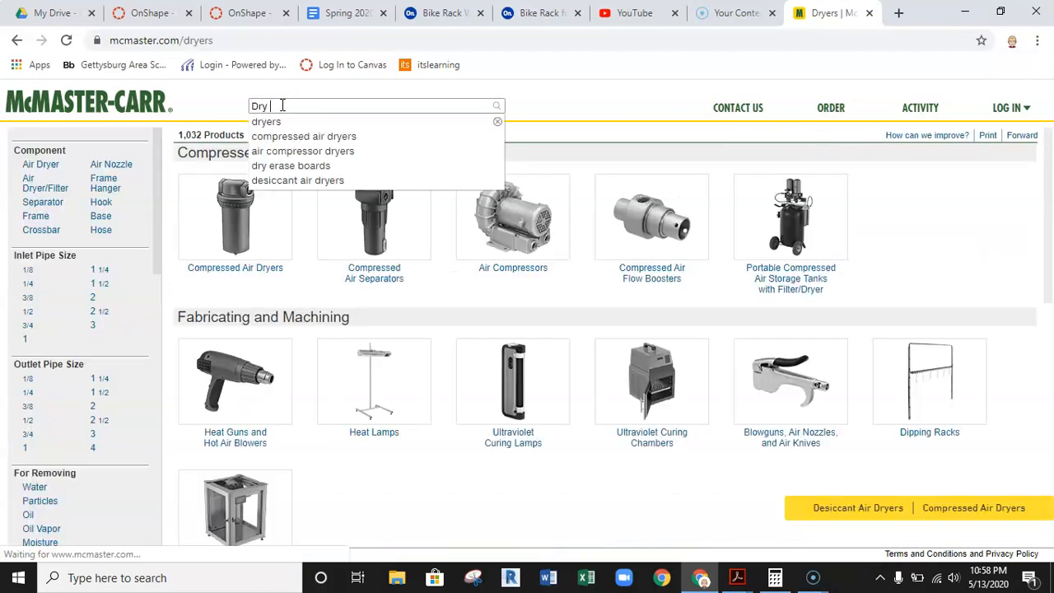
text(Wall)
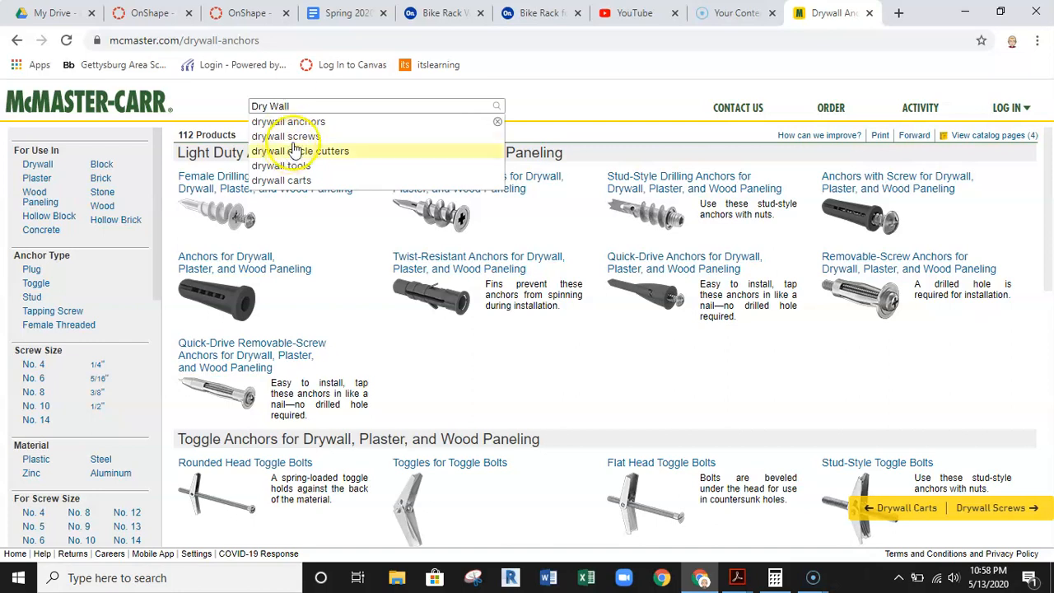
click(298, 136)
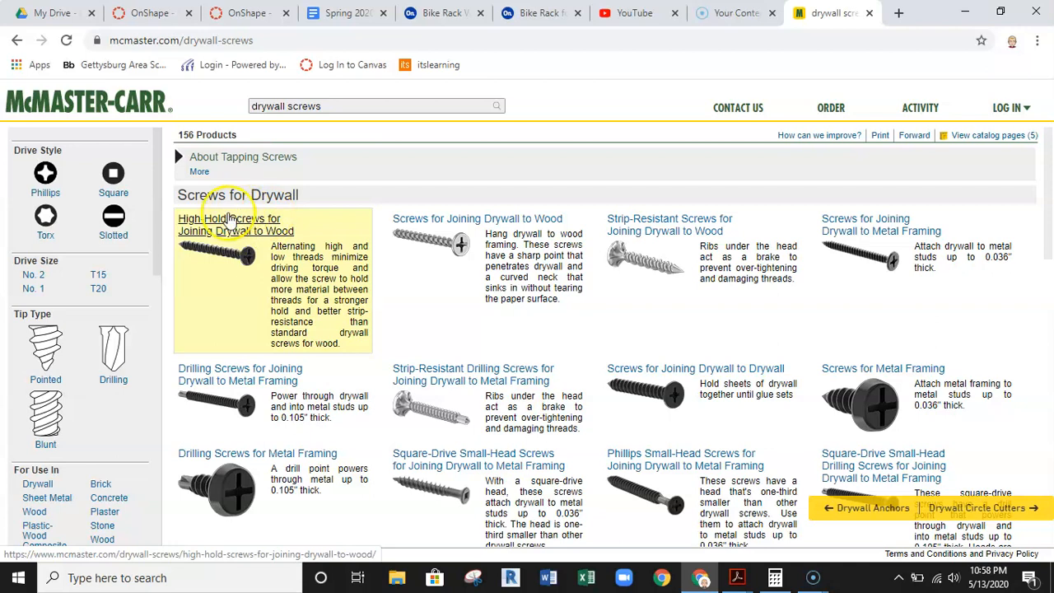
- Open the product details of the No. 6, 2 1/4" High-Hold Screw for Joining Drywall to Wood, 90305A120
click(244, 234)
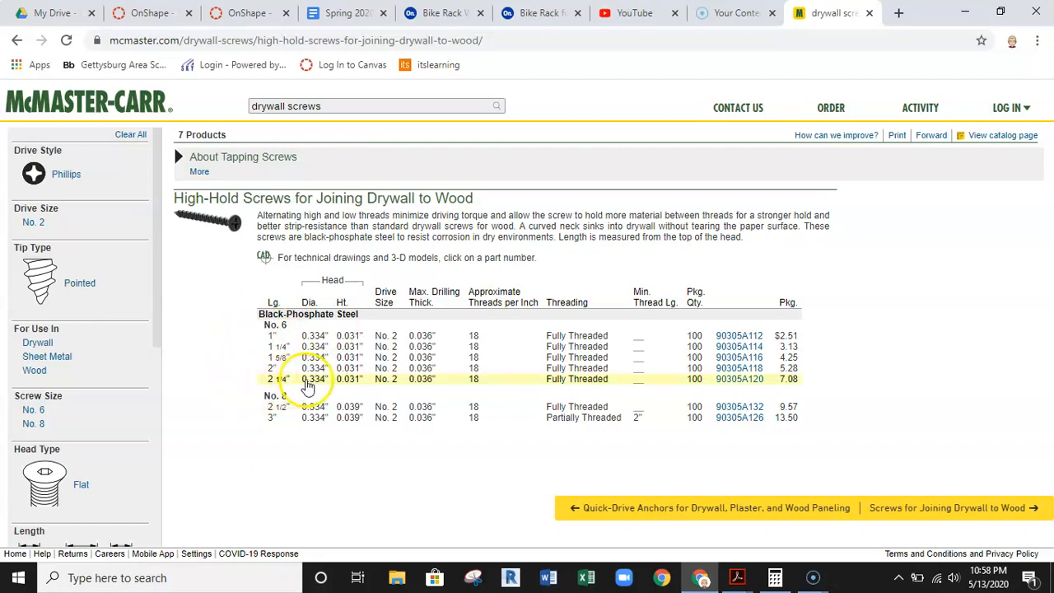
click(307, 385)
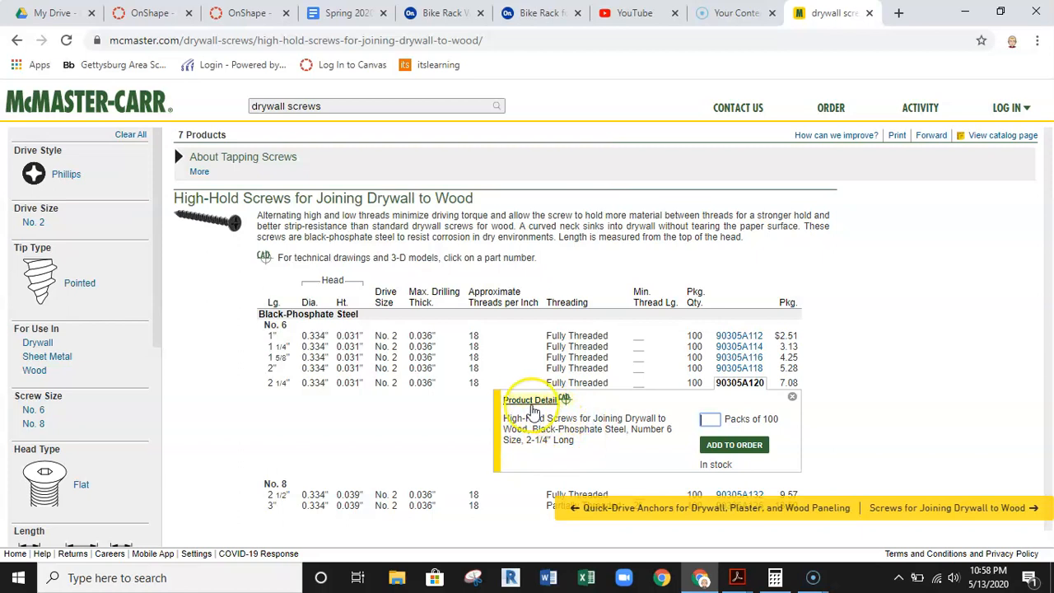
click(531, 401)
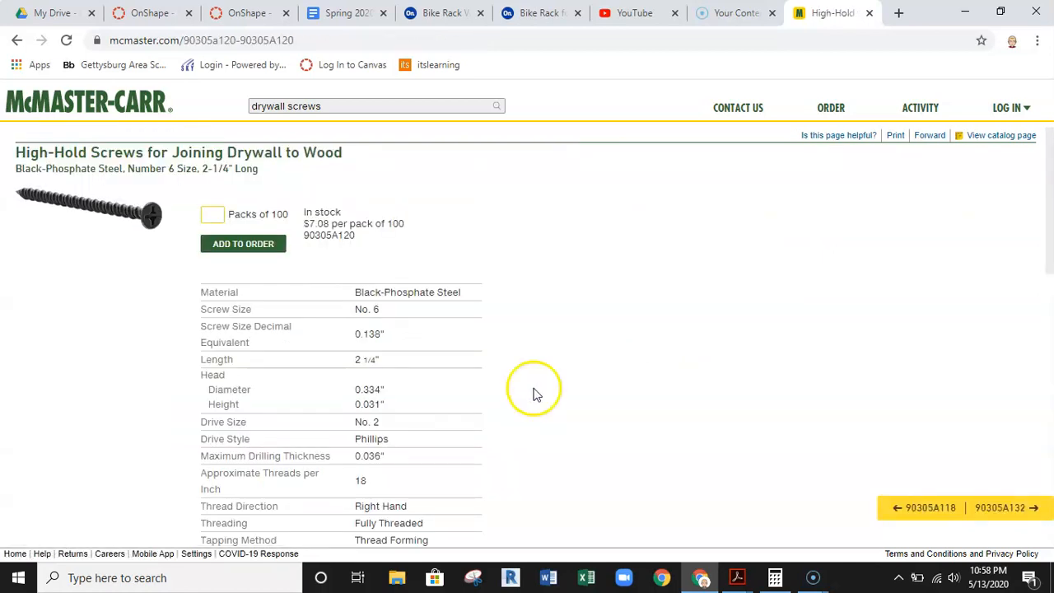
- Download the CAD model of the 2 1/4" drywall screw in 3-D STEP format
scroll(534, 389, down, 5)
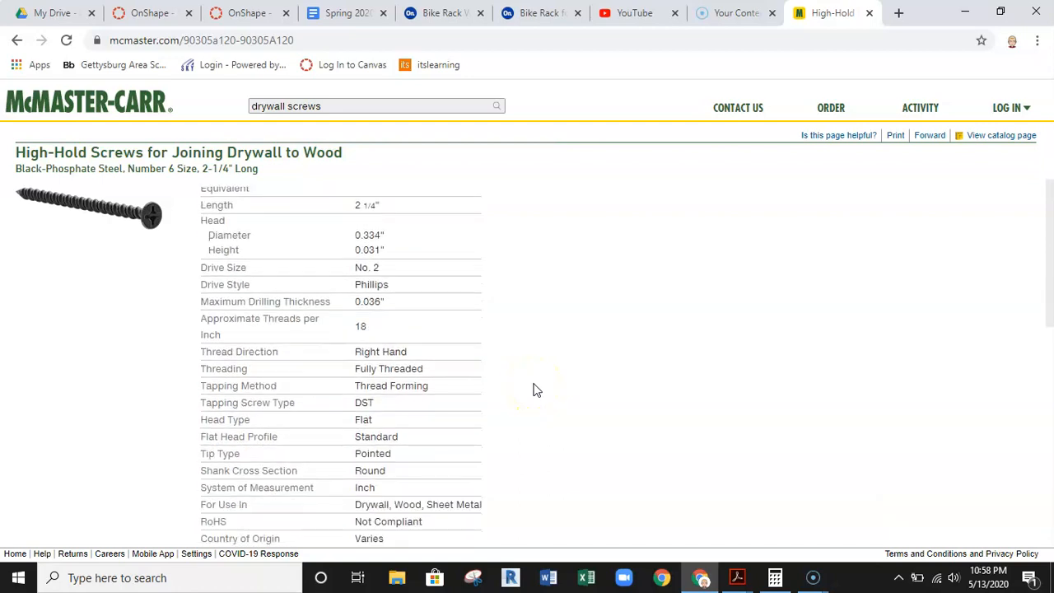
scroll(553, 292, down, 4)
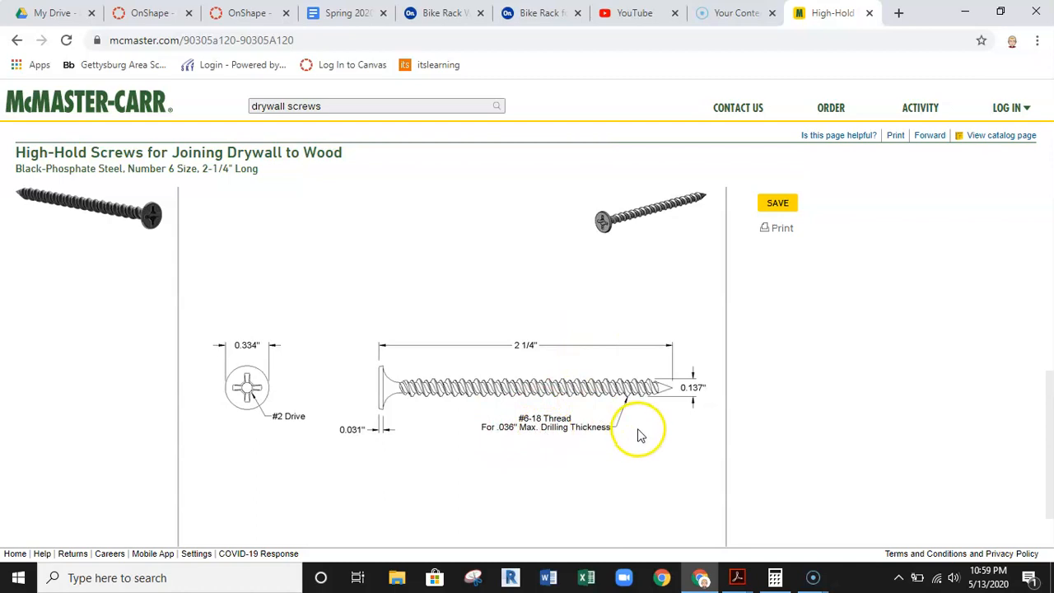
scroll(639, 435, up, 3)
scroll(701, 437, down, 2)
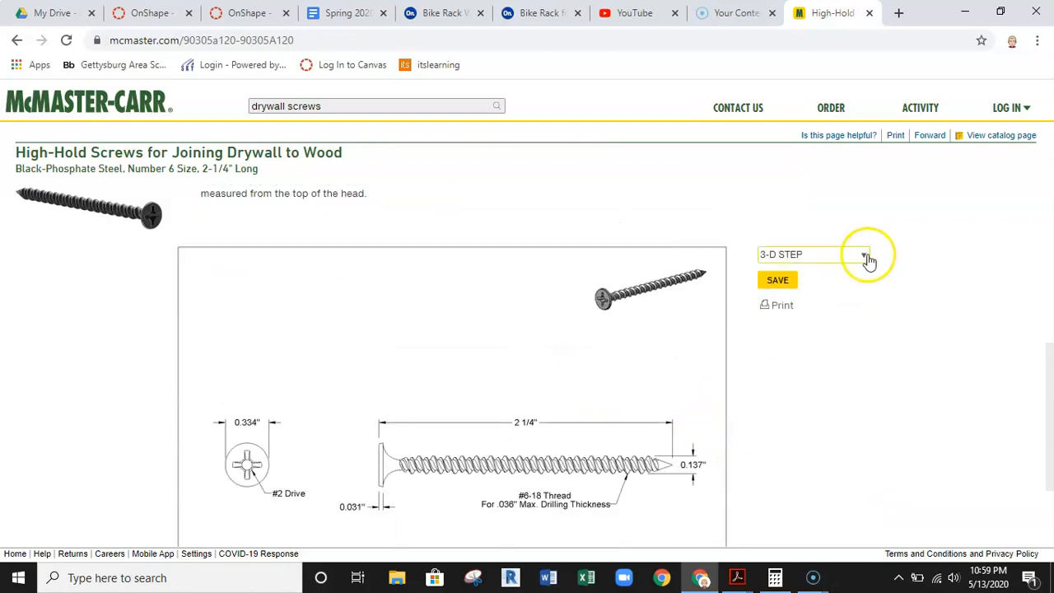
click(867, 260)
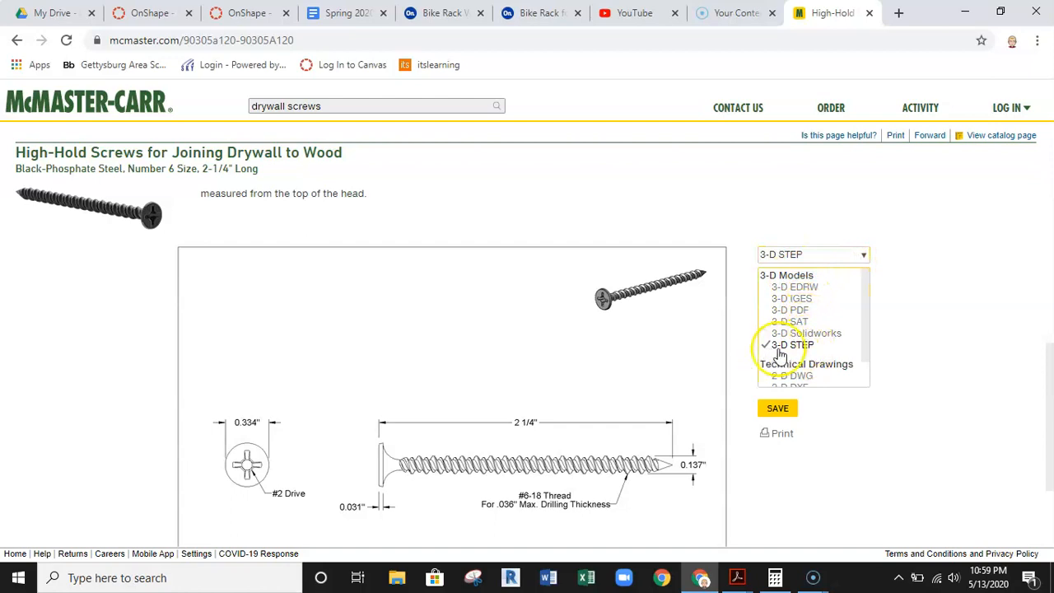
click(805, 346)
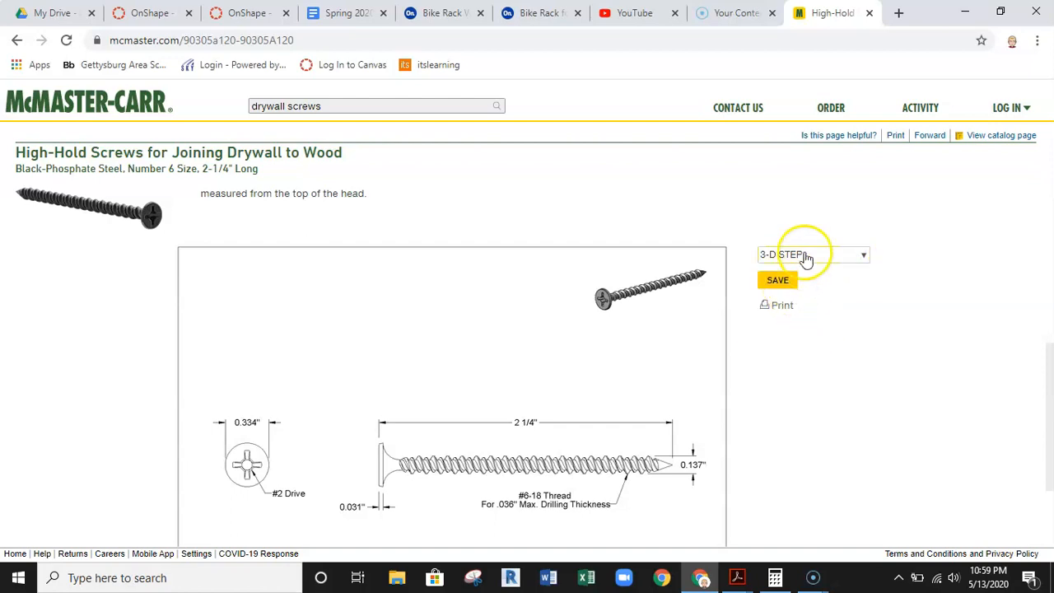
click(780, 281)
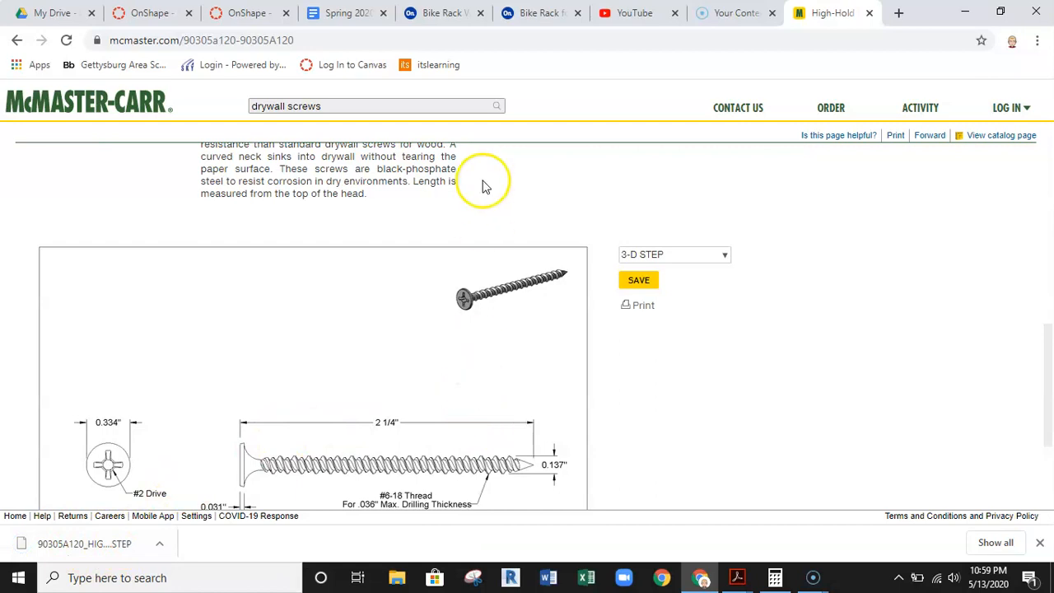
- Switch to the Bike Rack document in Onshape and import the downloaded 90305A120 high-hold screw STEP file into this document
click(531, 16)
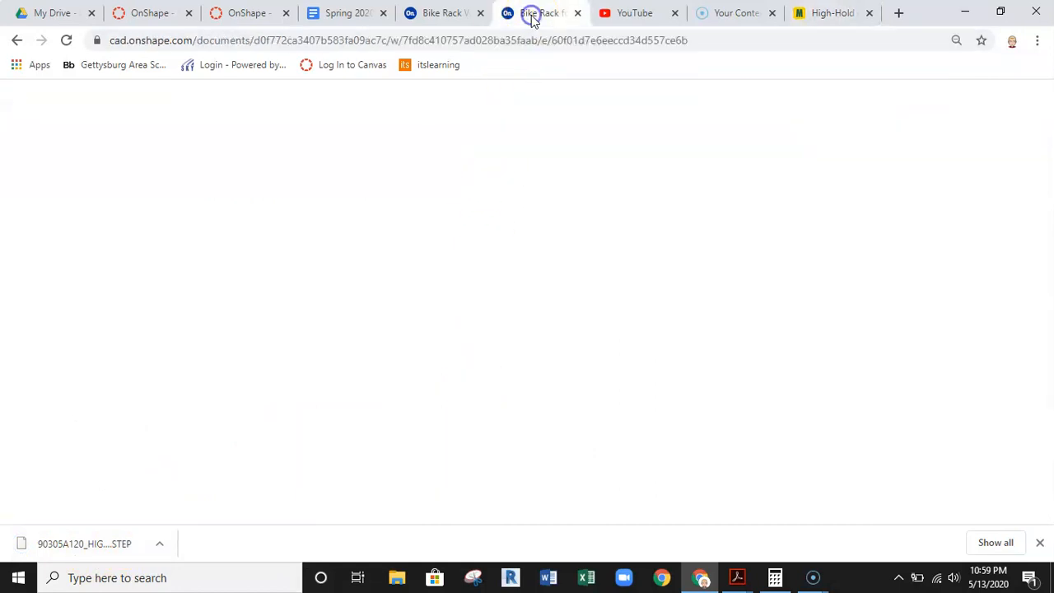
middle_drag(413, 233, 439, 231)
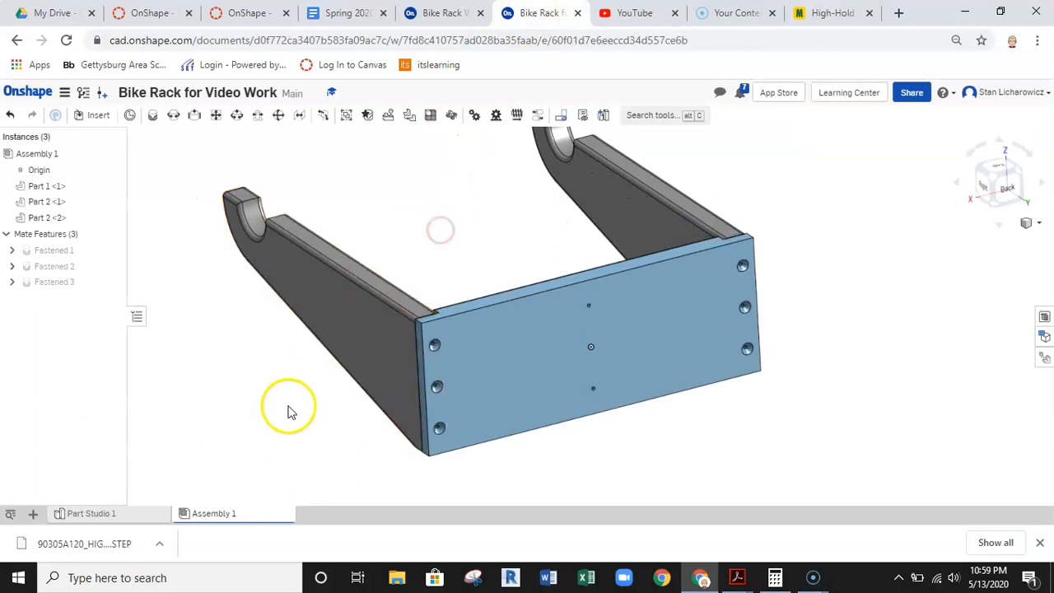
click(33, 515)
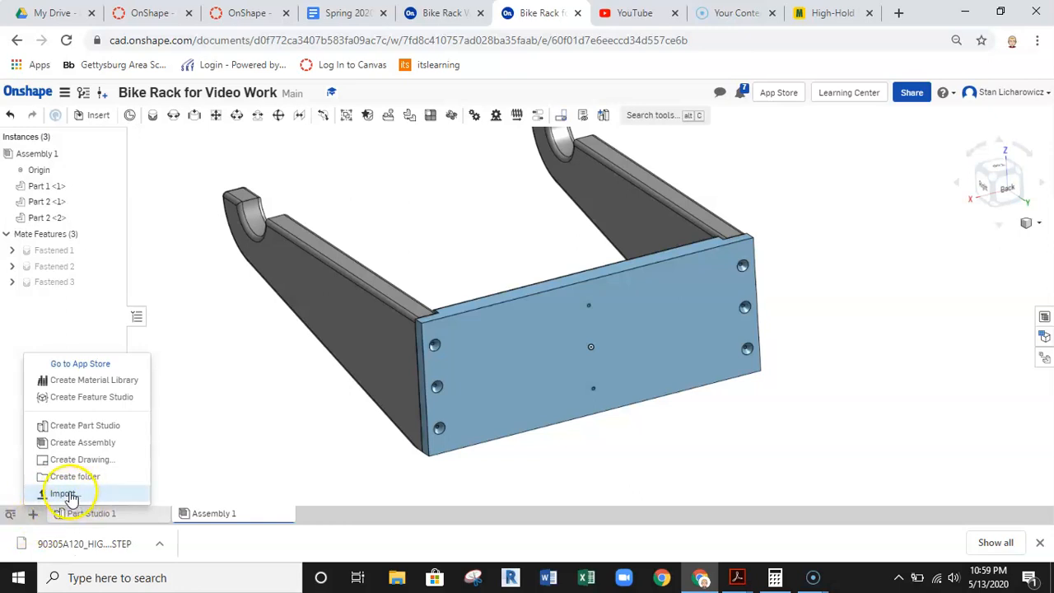
click(64, 494)
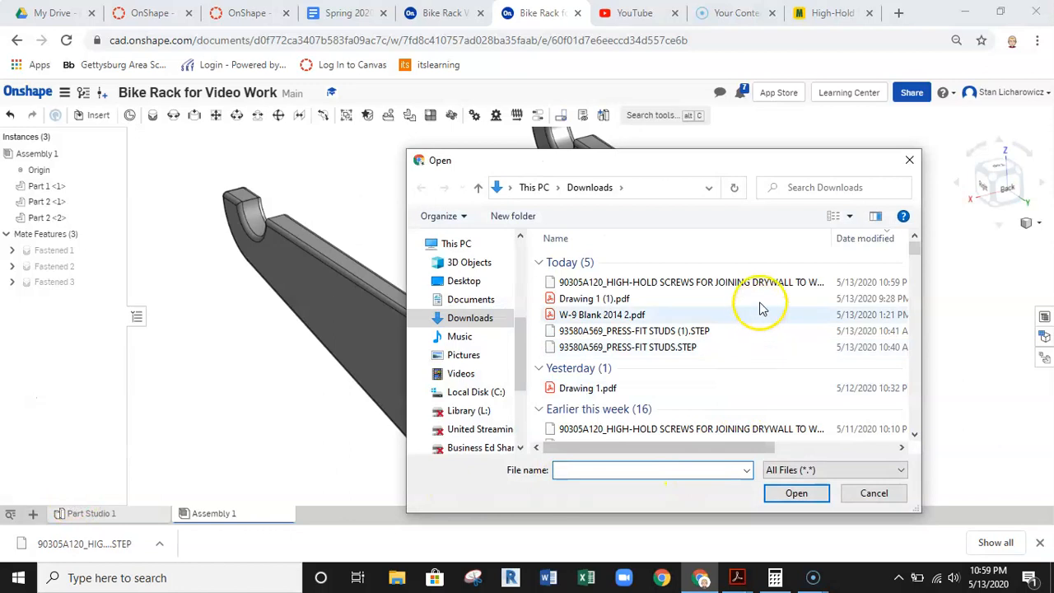
click(796, 285)
click(796, 493)
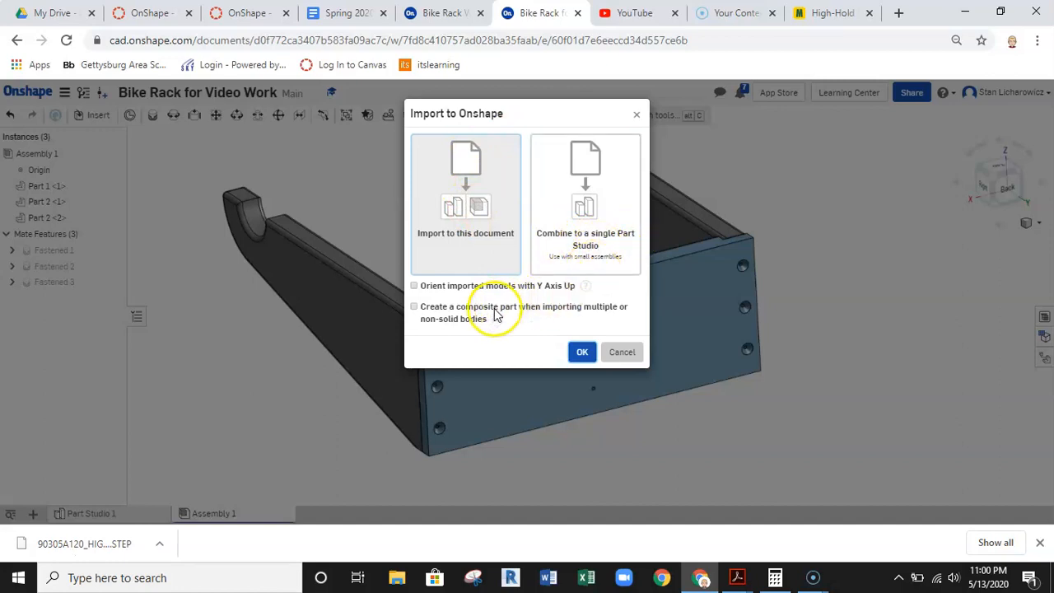
click(581, 351)
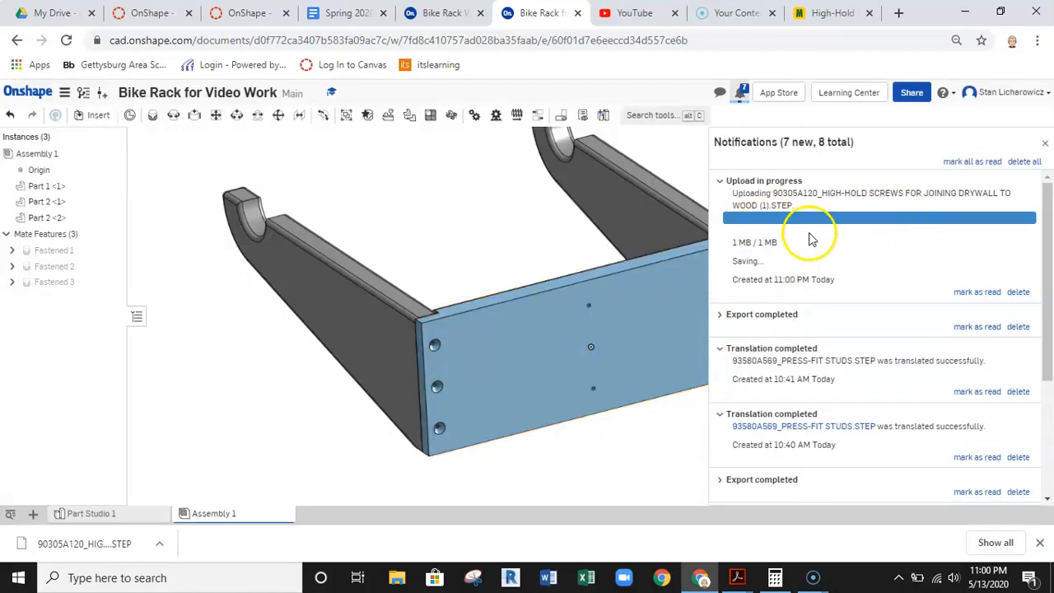
click(905, 239)
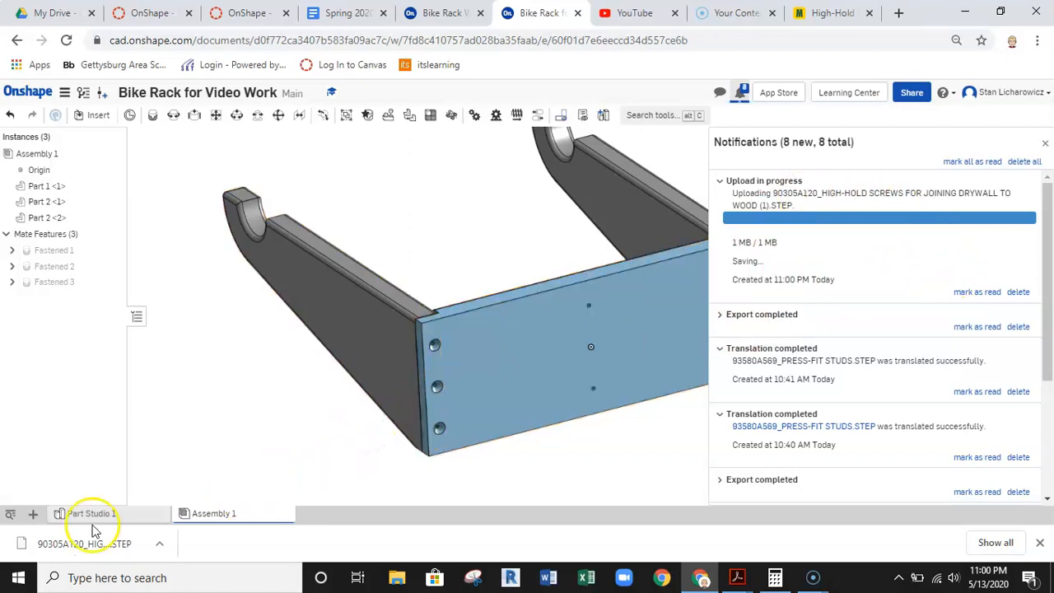
click(976, 238)
click(719, 182)
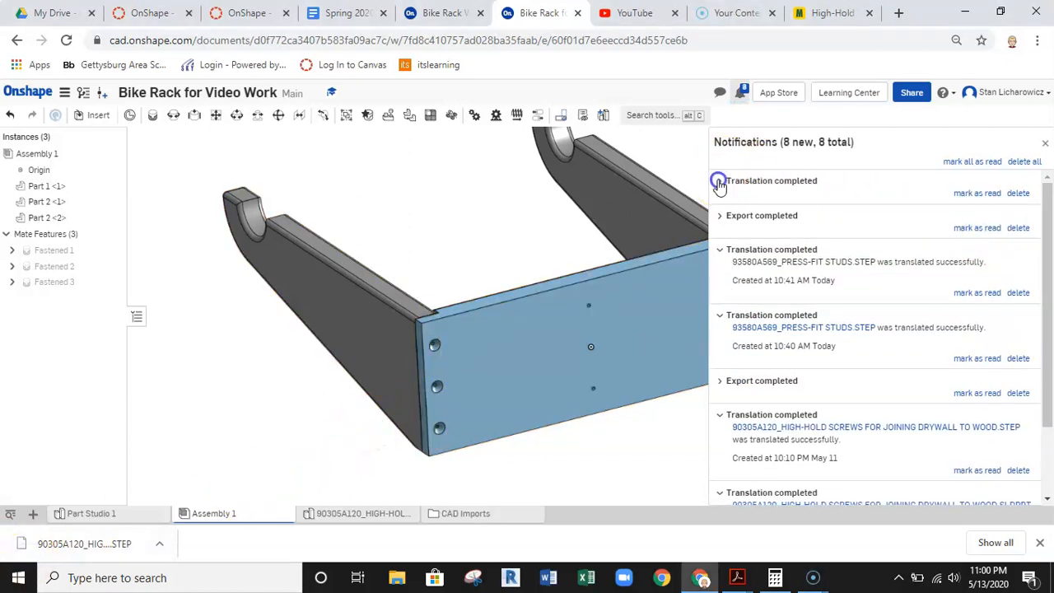
click(1045, 143)
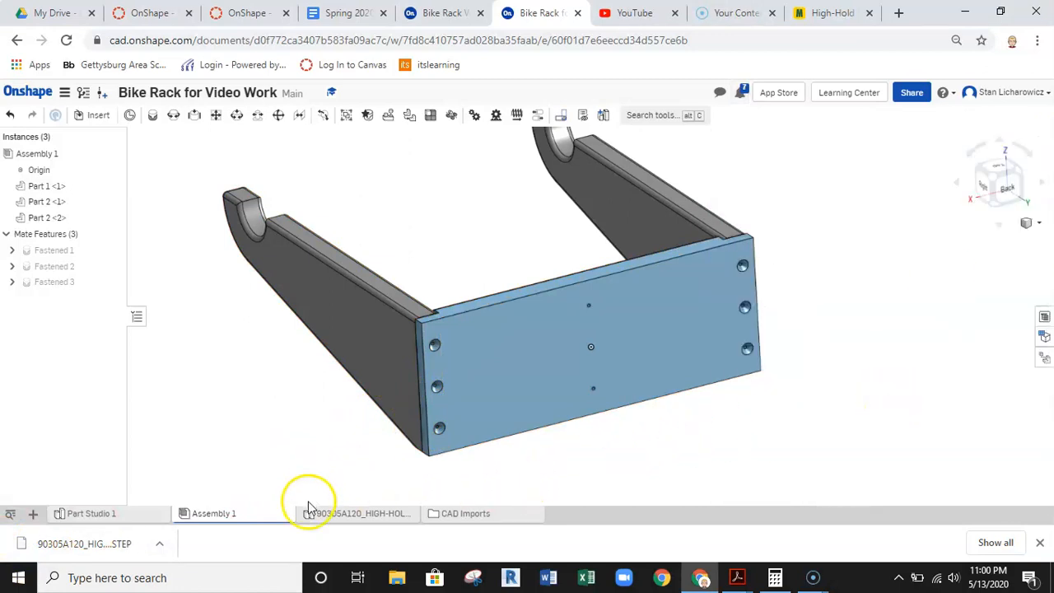
- Open the imported 90305A120 screw's part studio and inspect the screw model up close
click(344, 518)
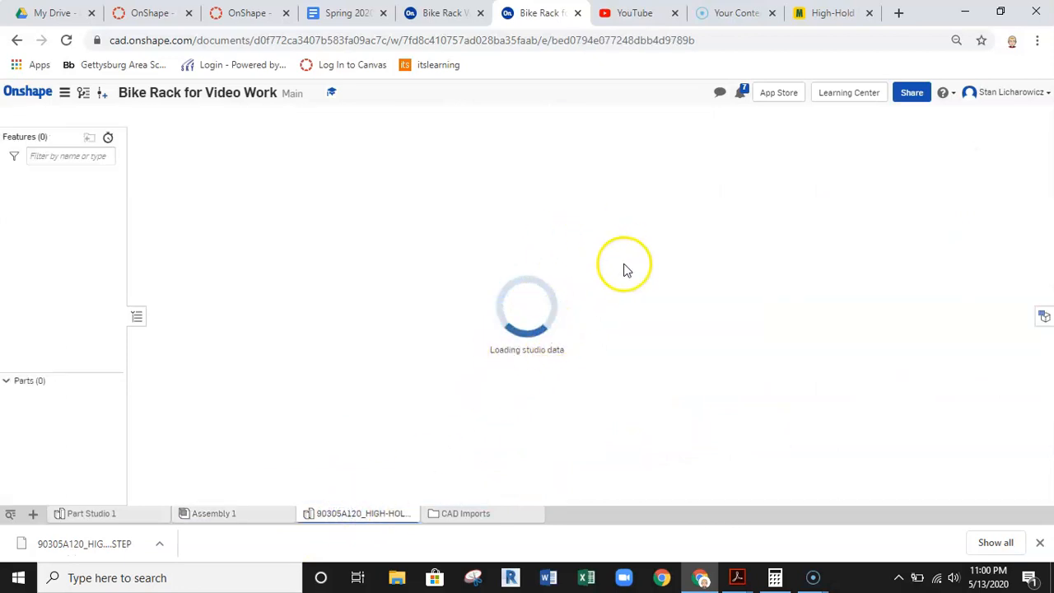
scroll(666, 331, up, 3)
scroll(667, 332, up, 5)
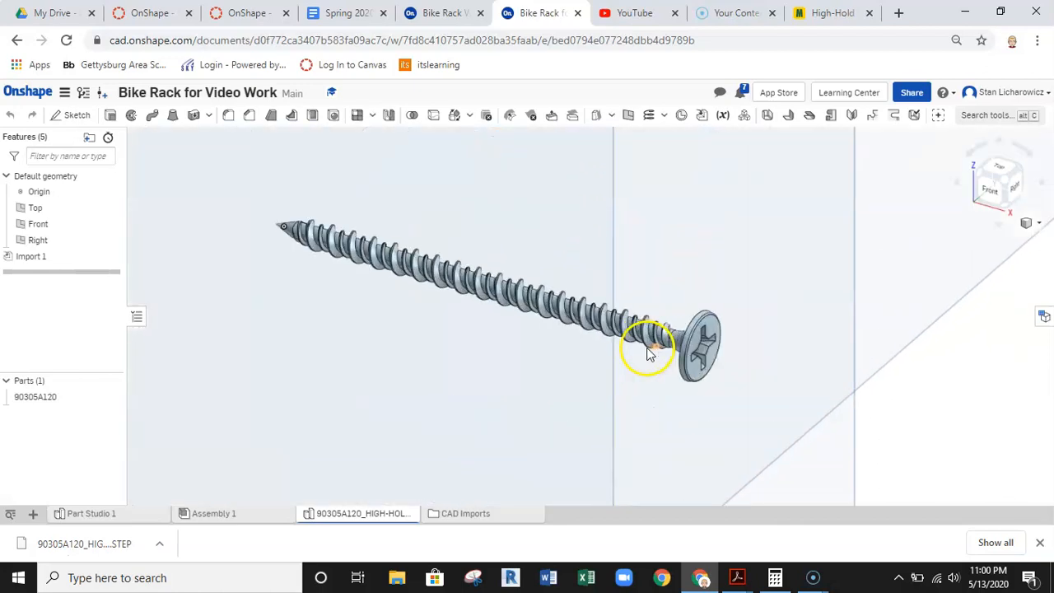
- Insert one 90305A120 high-hold screw into Assembly 1, placing it beside the right end of the back plate
scroll(603, 435, down, 8)
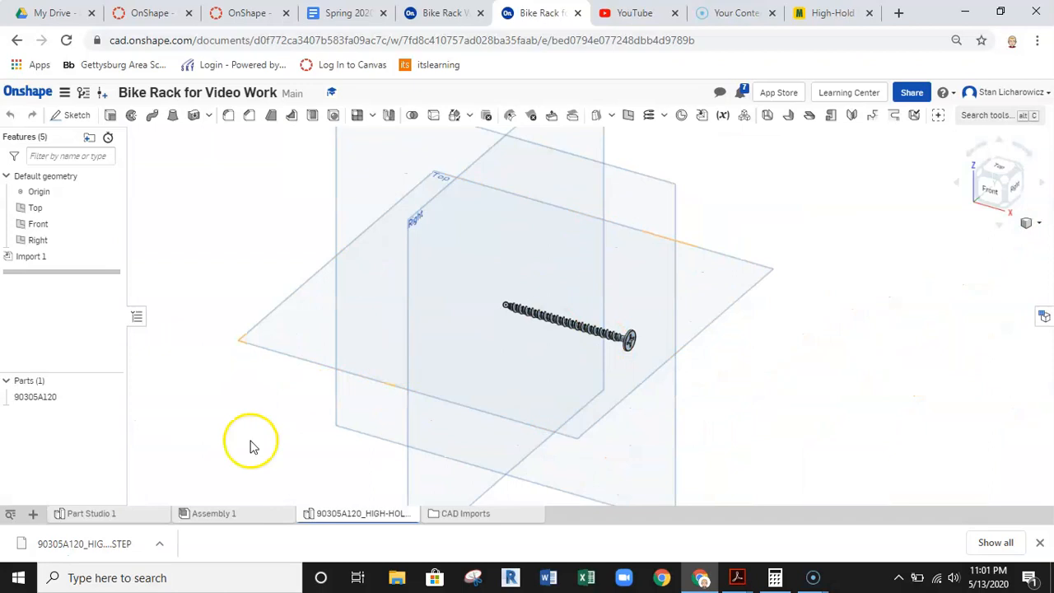
click(255, 518)
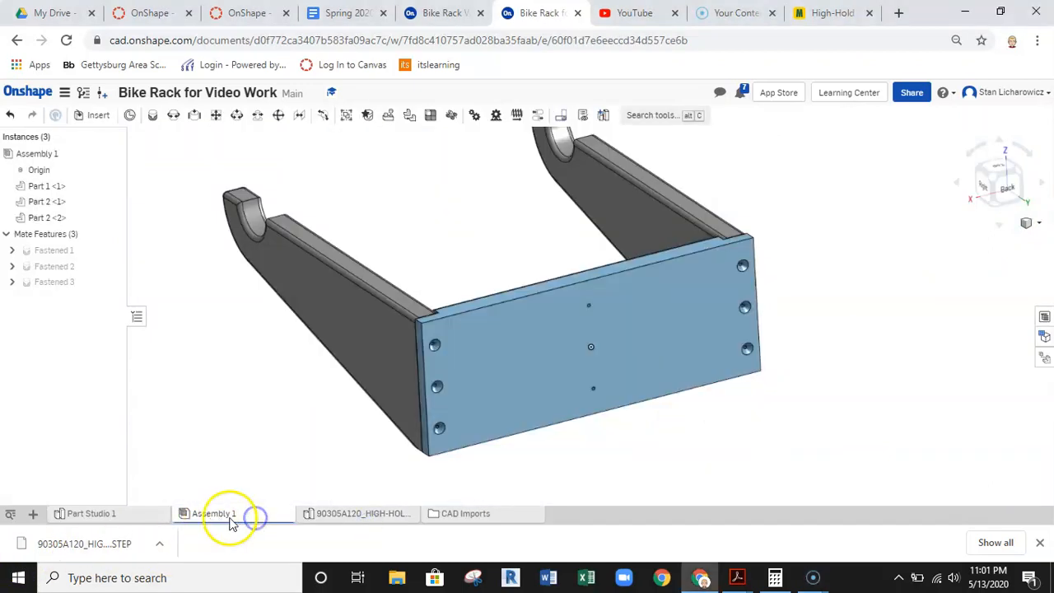
click(98, 120)
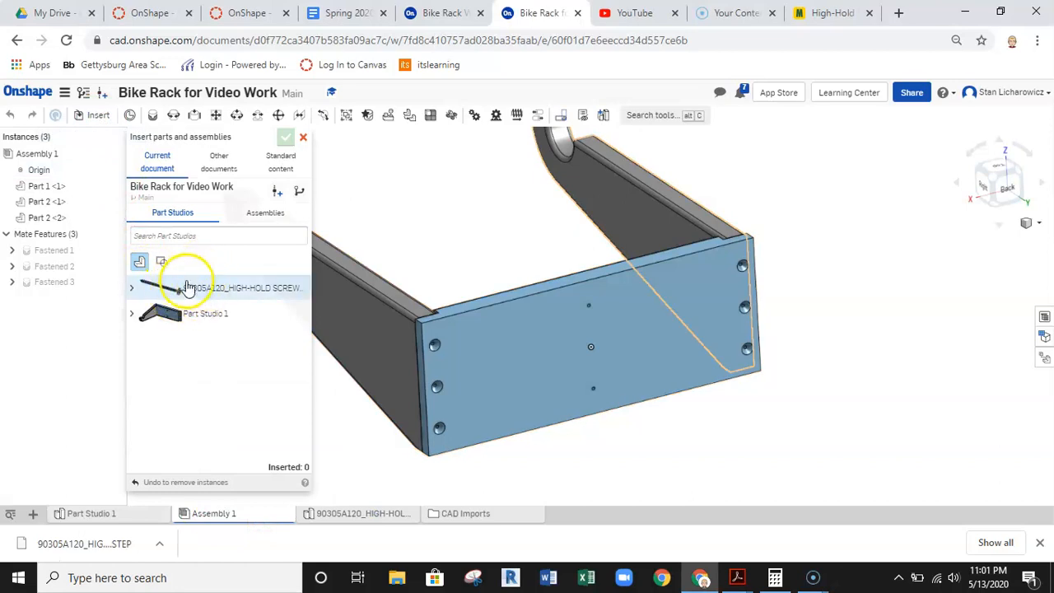
click(198, 294)
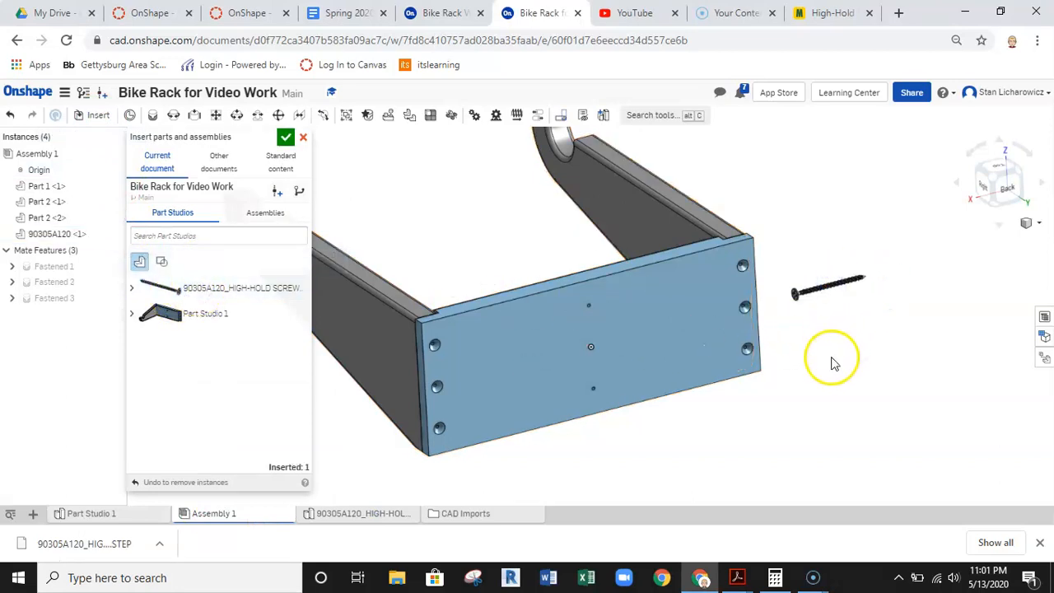
middle_drag(812, 356, 793, 306)
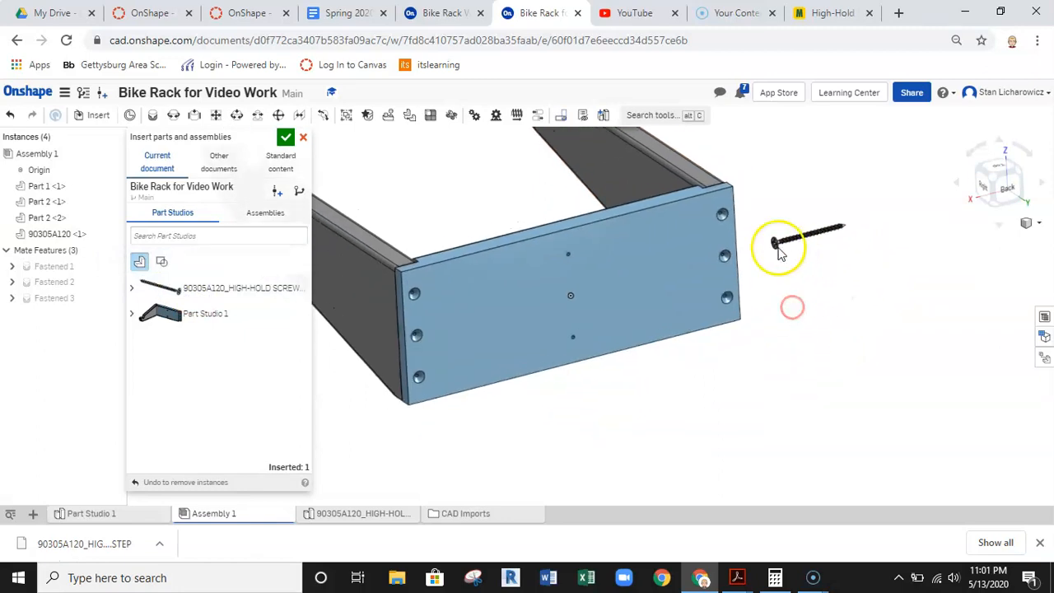
click(285, 140)
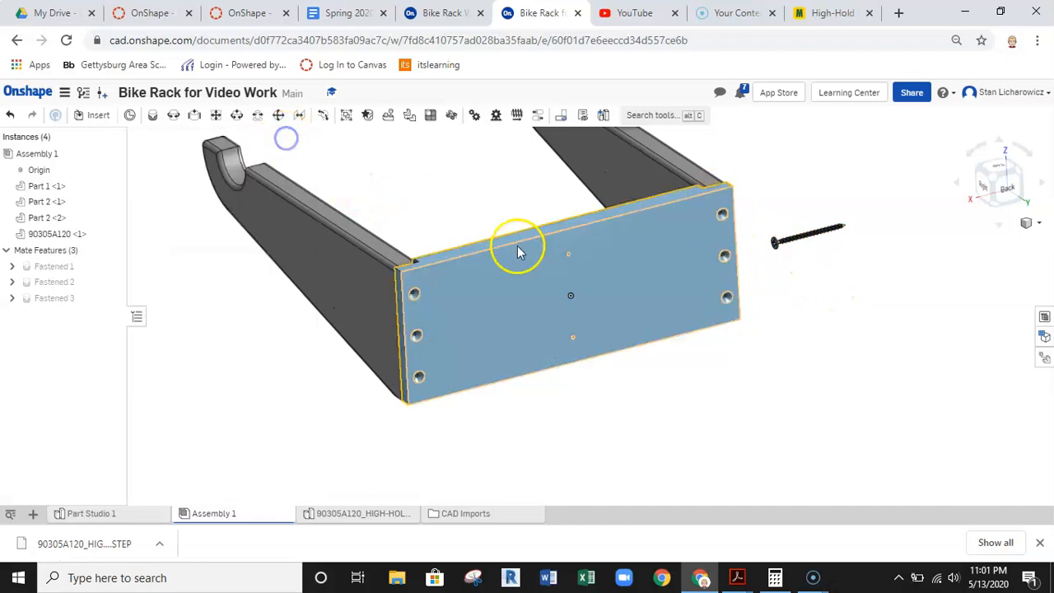
- Examine the inserted screw's head and the countersunk holes at the back plate's right end up close
scroll(769, 244, up, 10)
middle_drag(738, 279, 536, 332)
scroll(487, 343, down, 5)
middle_drag(496, 363, 551, 301)
scroll(558, 294, down, 3)
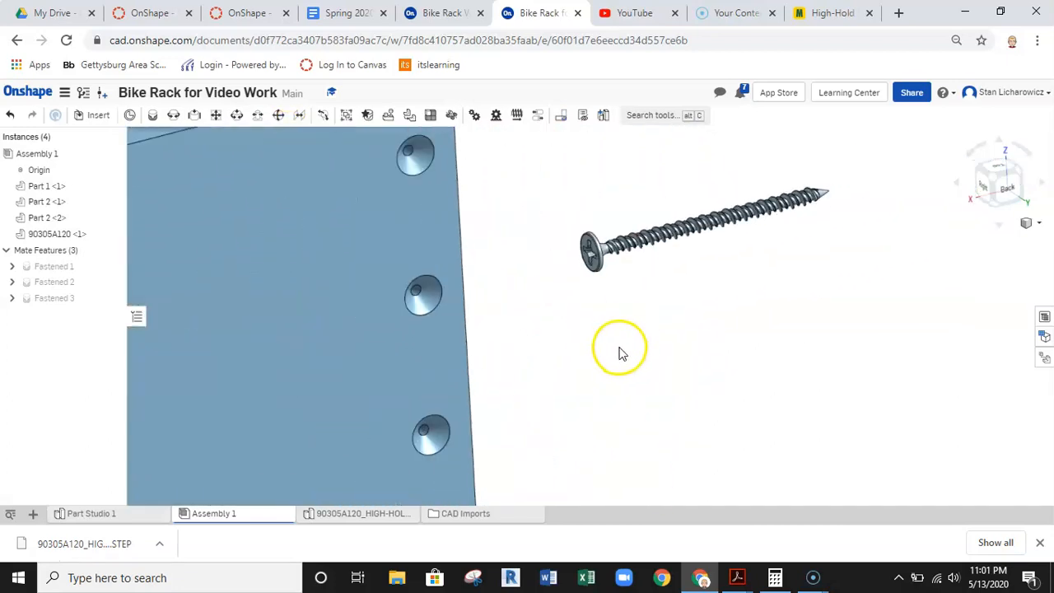
scroll(618, 350, down, 3)
scroll(612, 371, up, 2)
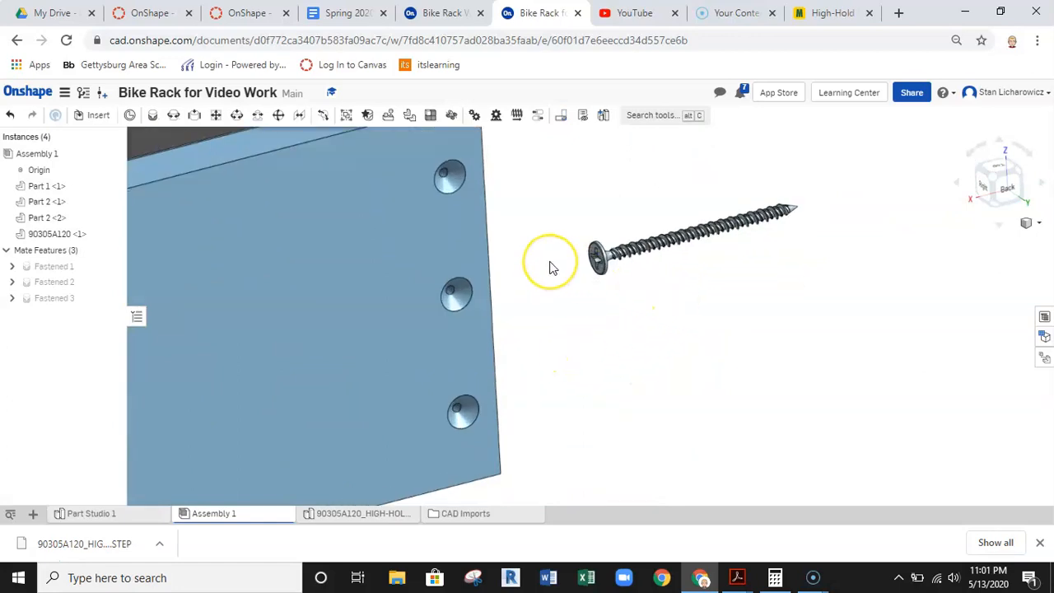
middle_drag(623, 172, 619, 212)
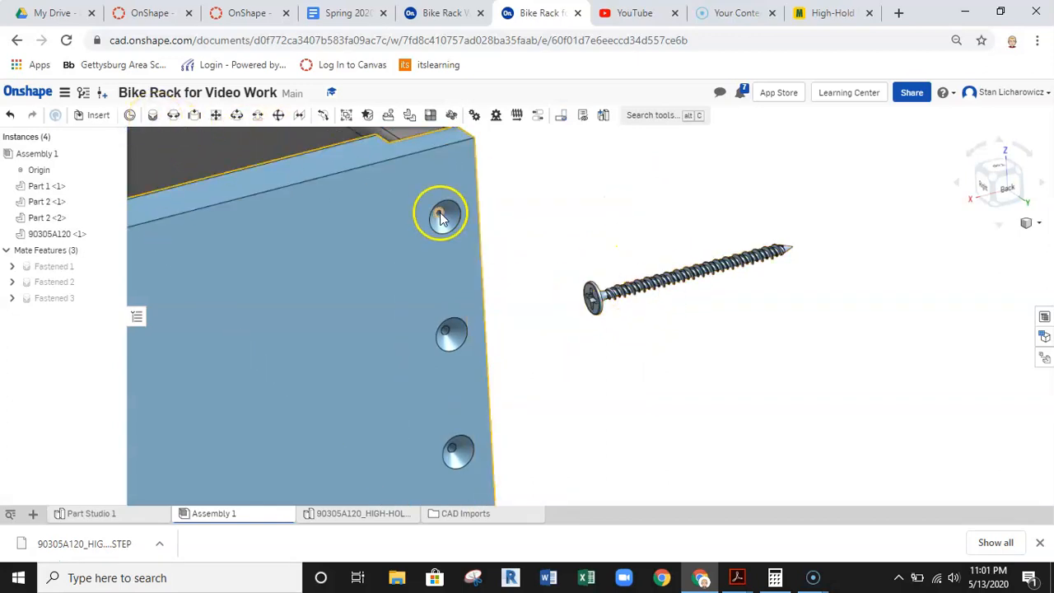
scroll(441, 216, up, 5)
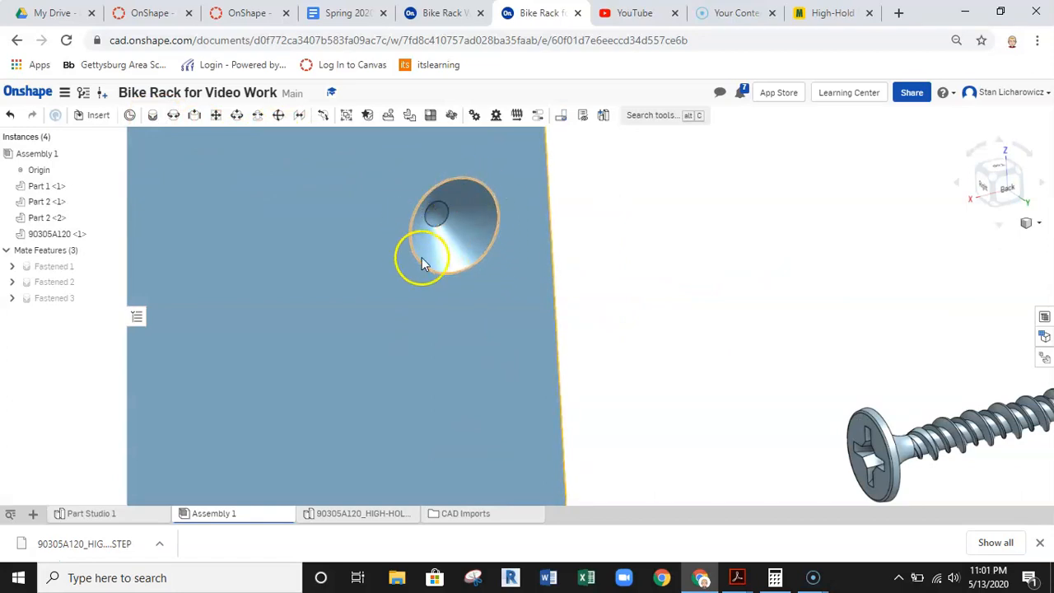
scroll(476, 218, down, 4)
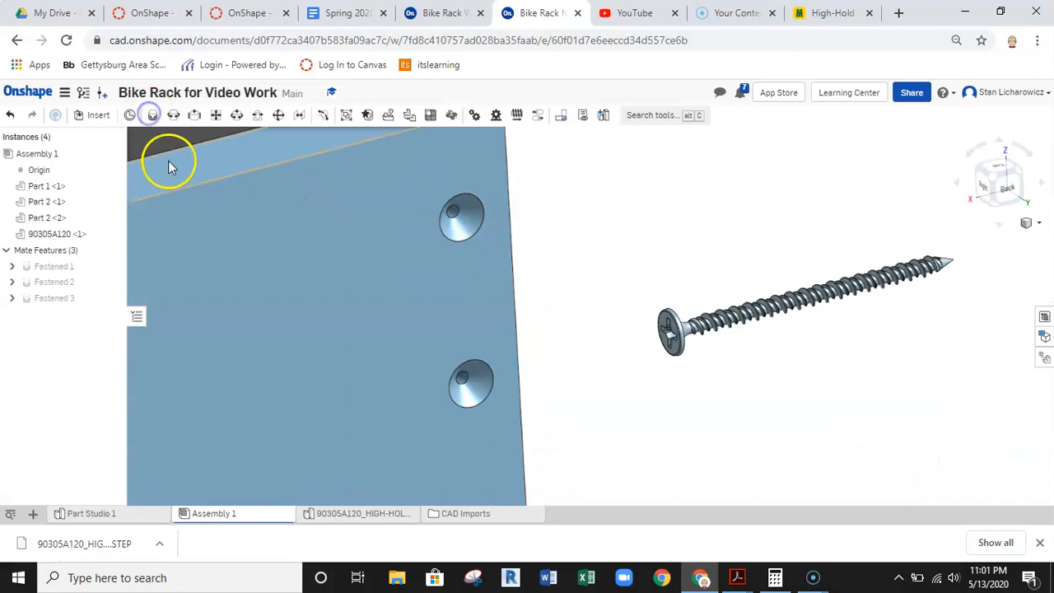
- Fasten the screw's head to the outer rim of the upper-right countersunk hole in the back plate with a Fastened mate
click(154, 117)
scroll(694, 314, up, 8)
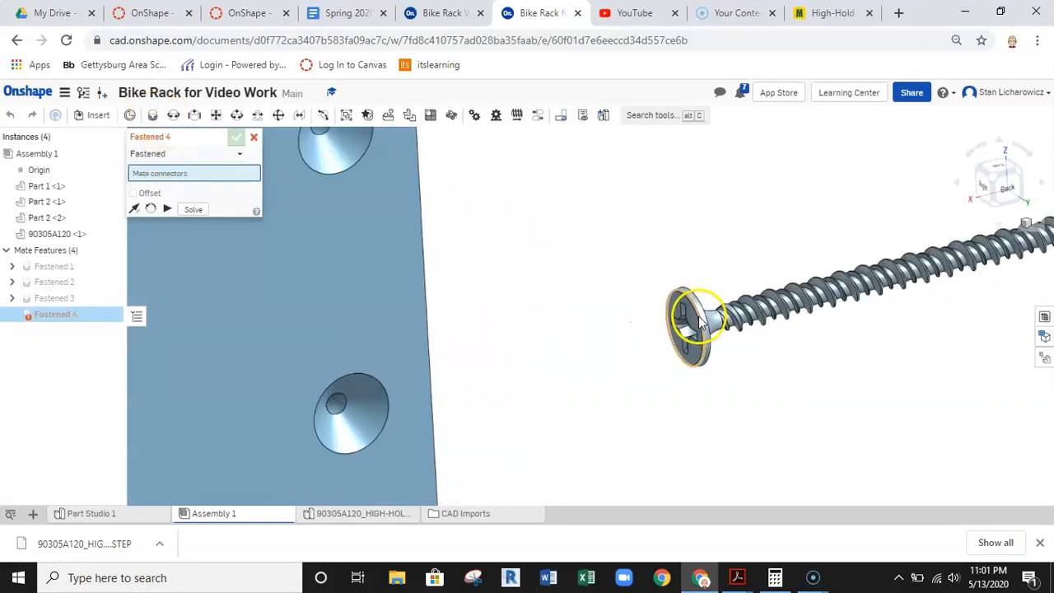
click(685, 277)
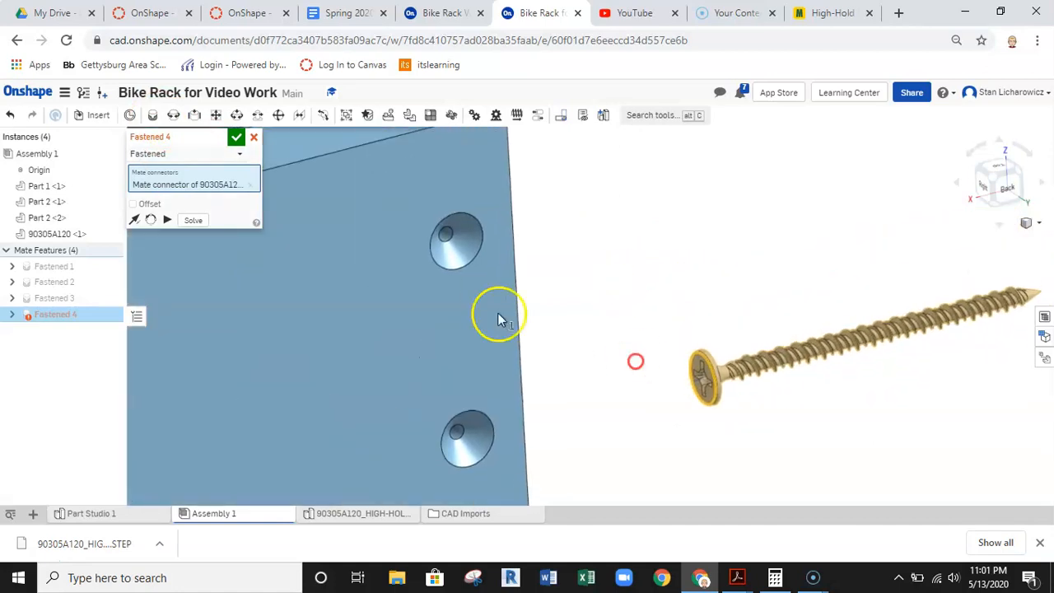
click(455, 266)
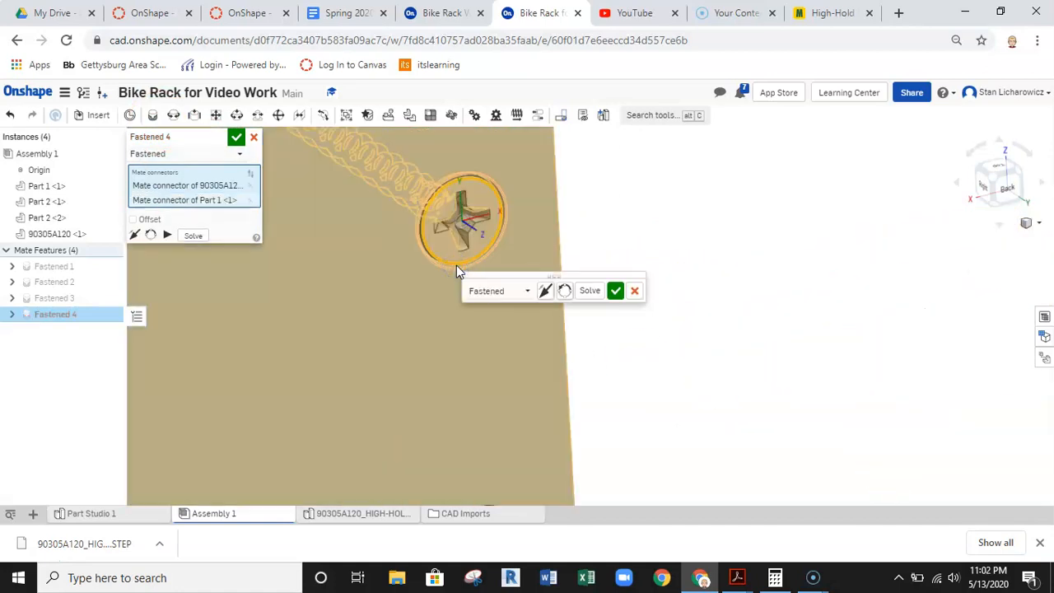
click(615, 292)
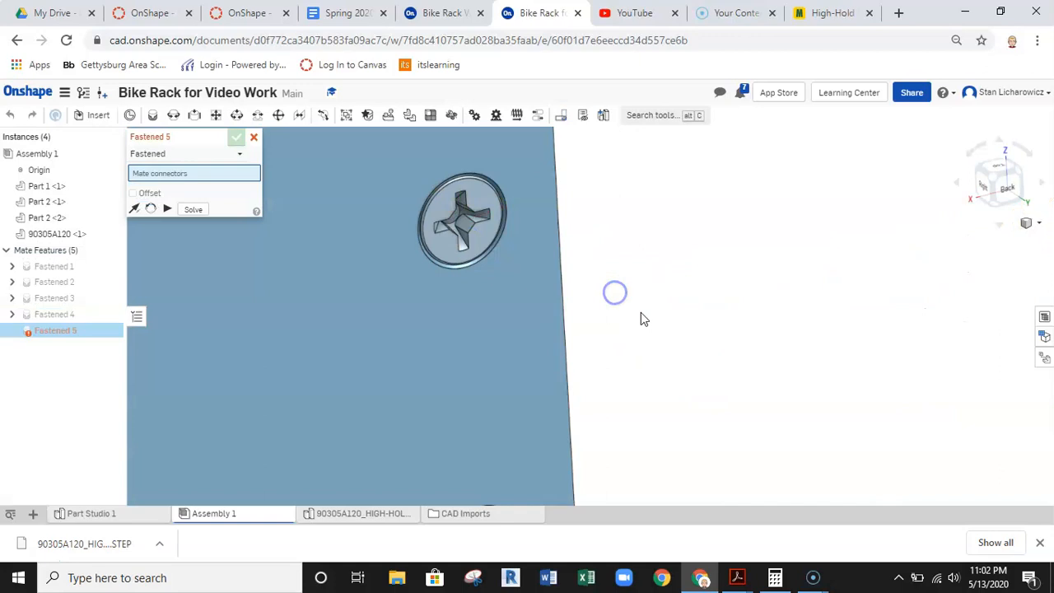
- Check the seated screw and the open countersunk holes across the back plate, and leave the Fastened mate command
mouse_move(659, 331)
right_down()
mouse_move(692, 345)
mouse_move(667, 318)
mouse_move(644, 322)
right_up()
scroll(670, 335, up, 3)
scroll(638, 333, down, 3)
scroll(641, 337, down, 3)
right_drag(706, 365, 663, 329)
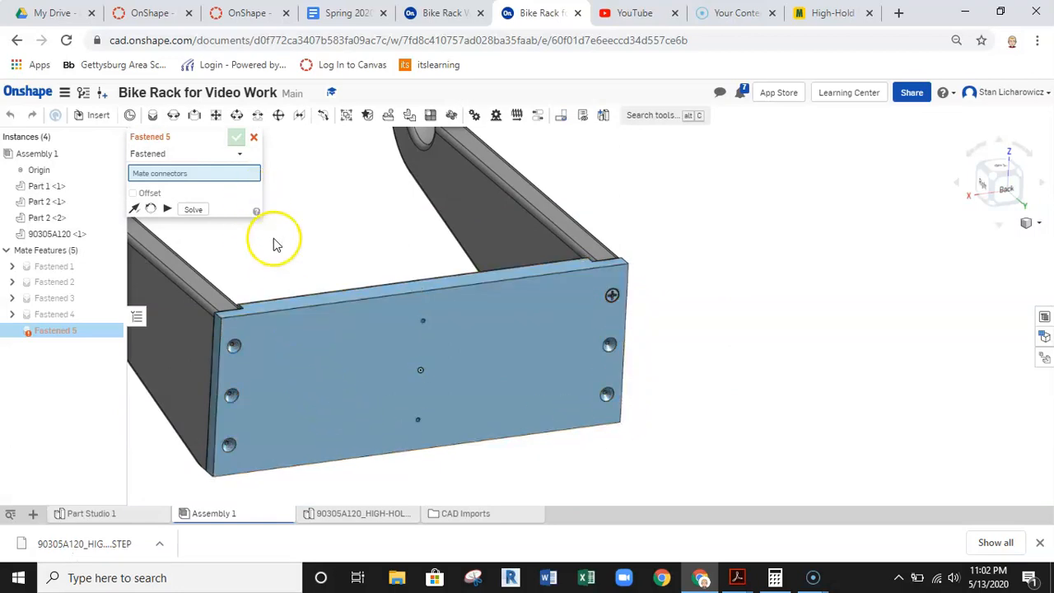
right_drag(473, 341, 486, 292)
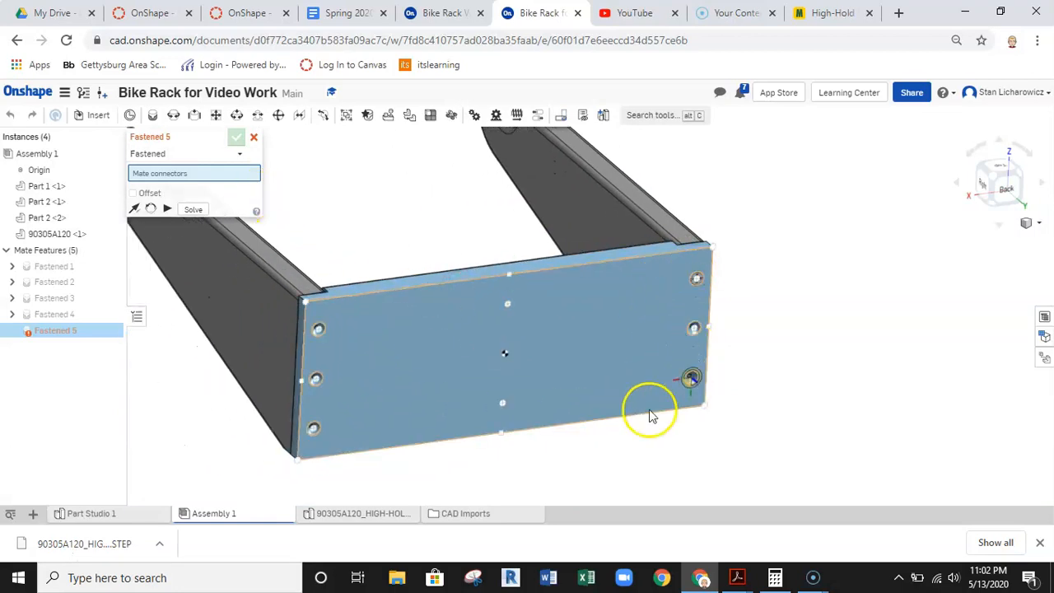
ctrl+right_drag(197, 445, 231, 442)
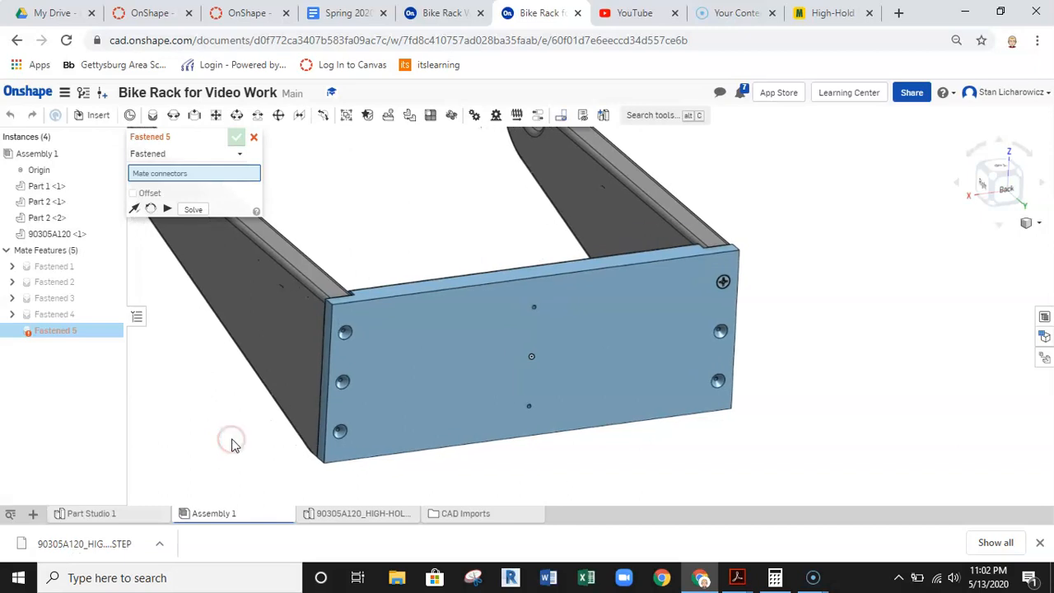
click(254, 138)
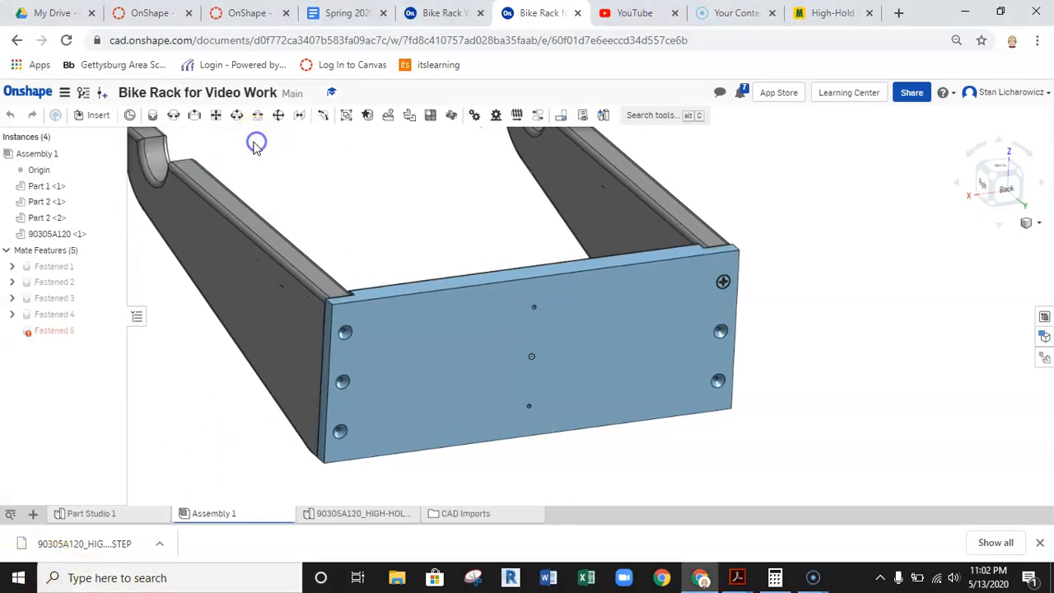
- Insert three more 90305A120 screws into the assembly beside the back plate's right end
key(i)
click(158, 288)
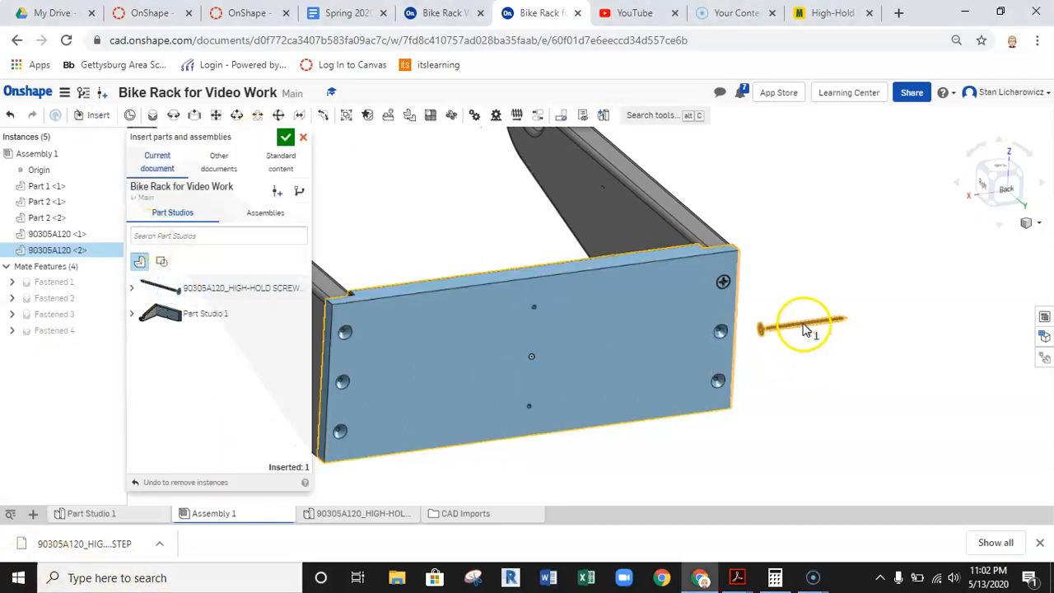
click(247, 288)
click(531, 356)
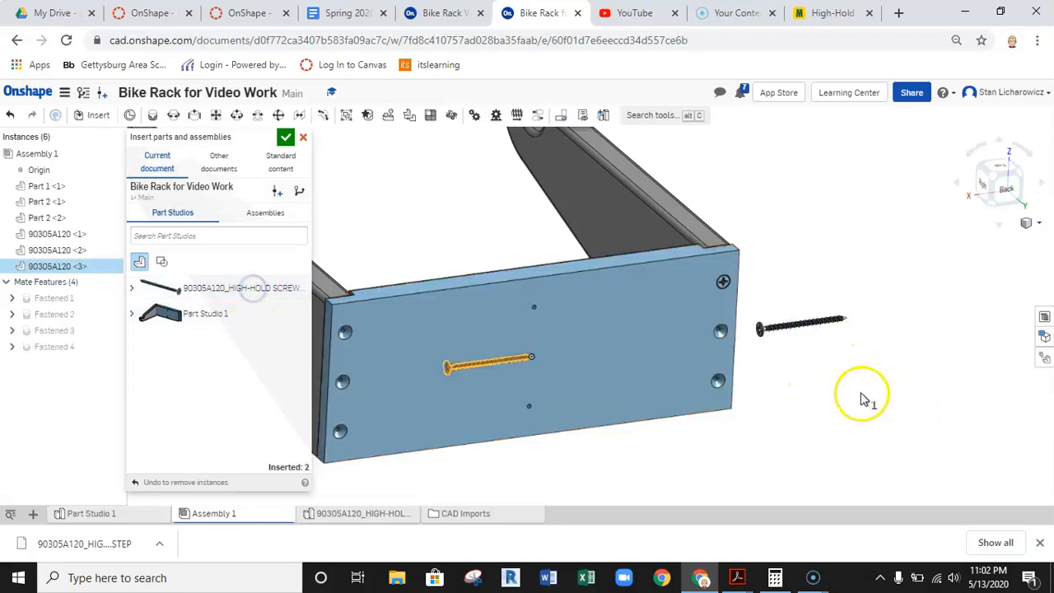
click(214, 290)
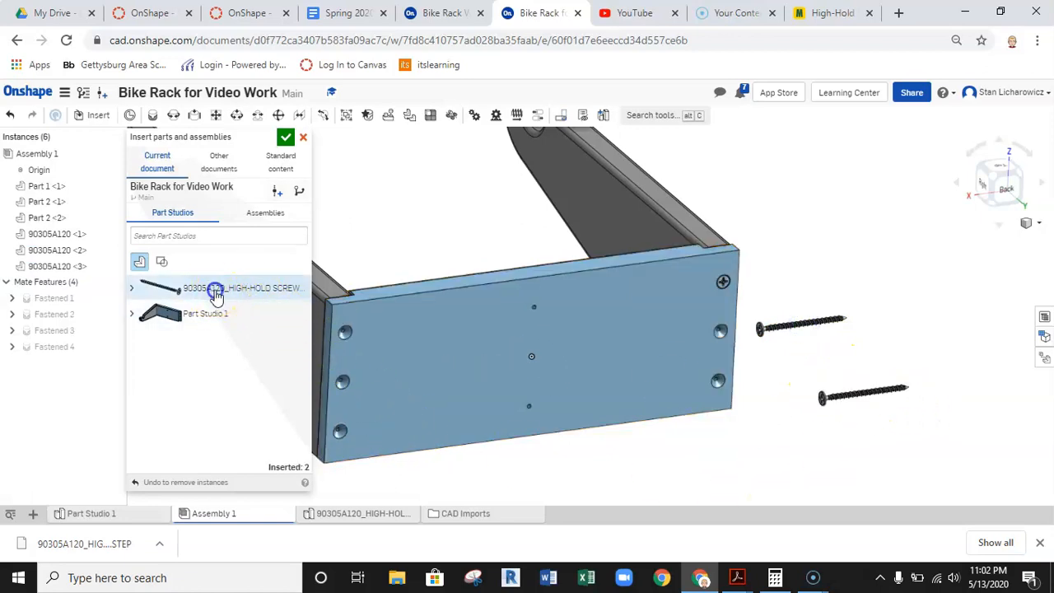
click(821, 379)
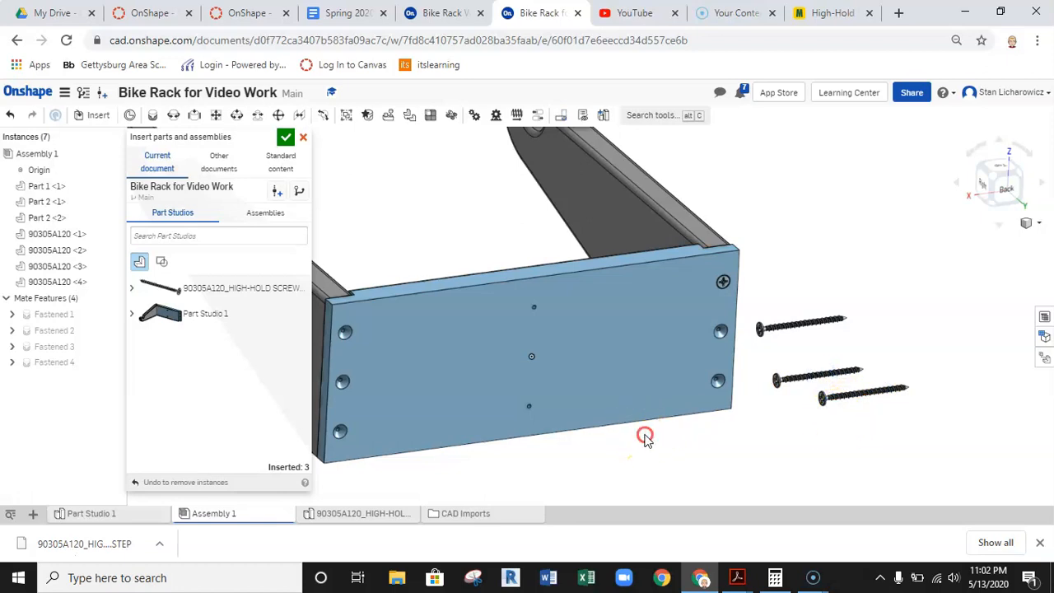
- Insert two more 90305A120 screws near the back plate's lower-left corner and finish inserting
middle_drag(645, 437, 781, 355)
click(156, 289)
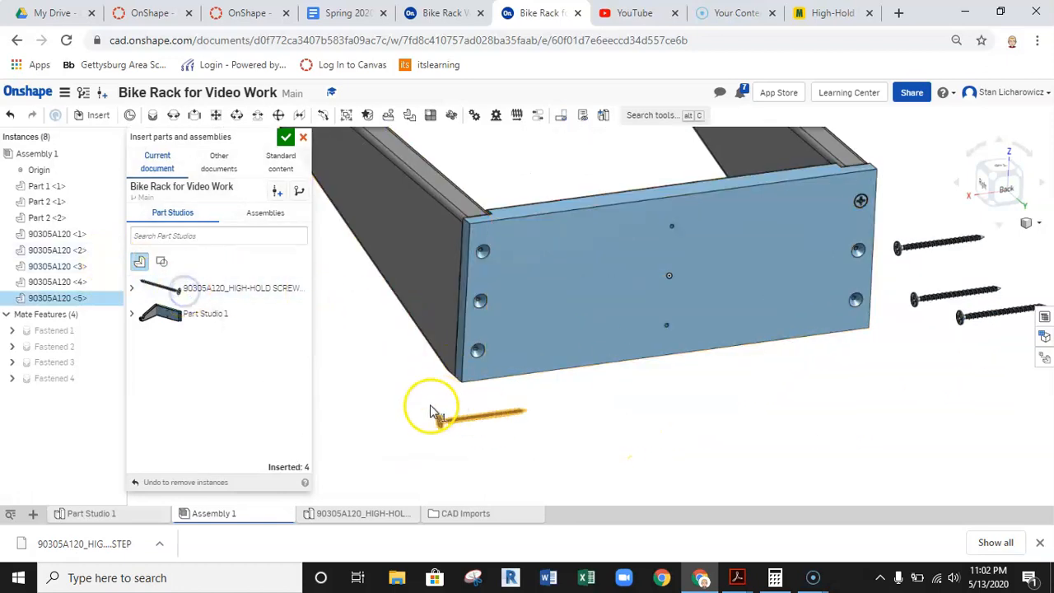
click(409, 414)
click(221, 292)
click(401, 358)
click(262, 288)
click(284, 137)
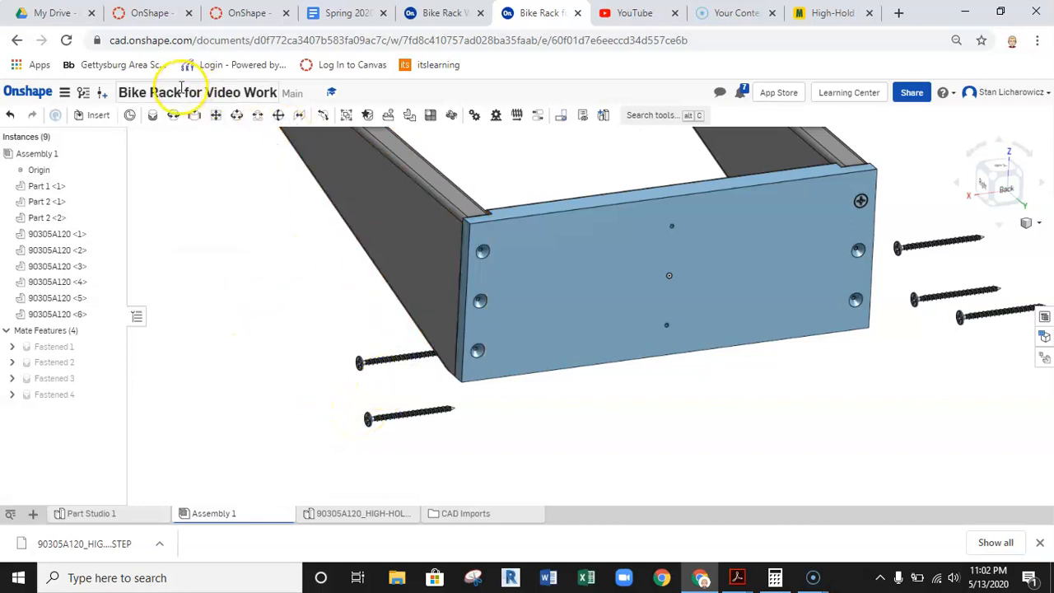
- Fasten the head of the upper loose screw at the left to the back plate's lower-left countersunk hole
click(152, 116)
scroll(353, 365, up, 5)
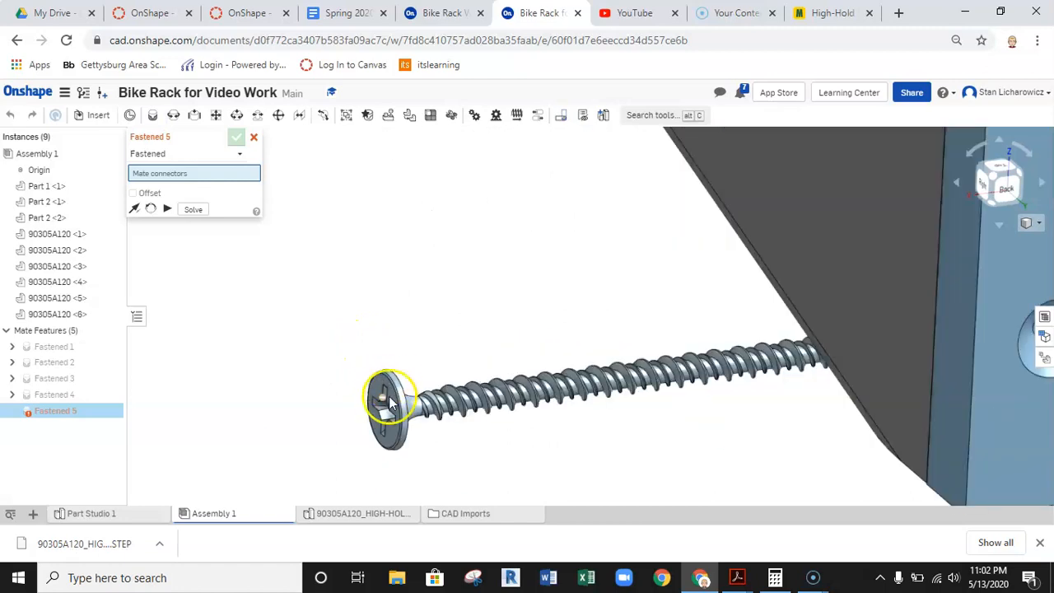
scroll(396, 402, up, 3)
scroll(393, 384, up, 3)
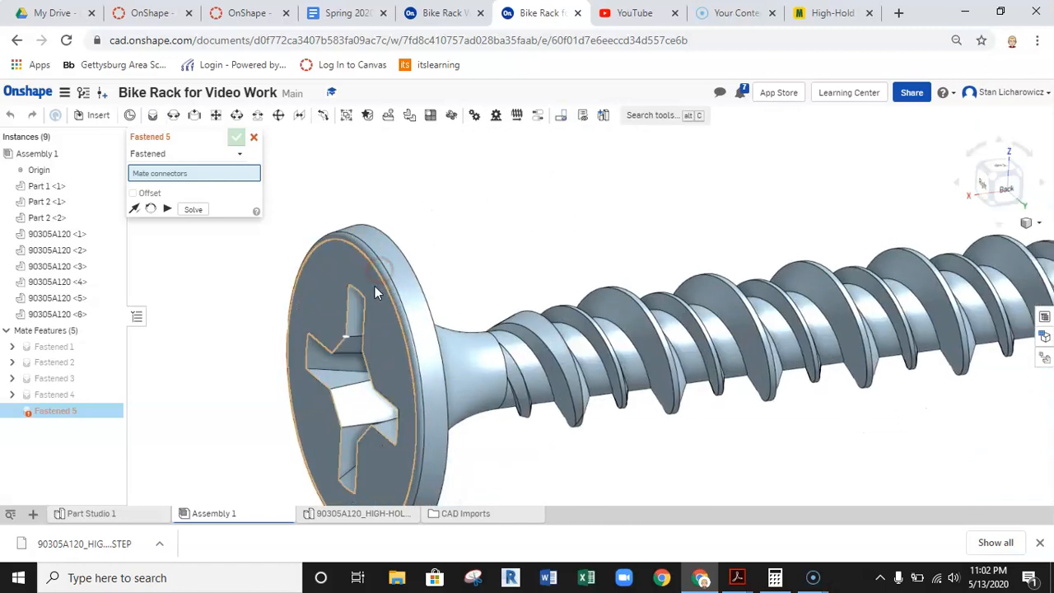
click(375, 284)
scroll(372, 283, down, 6)
middle_drag(703, 321, 524, 422)
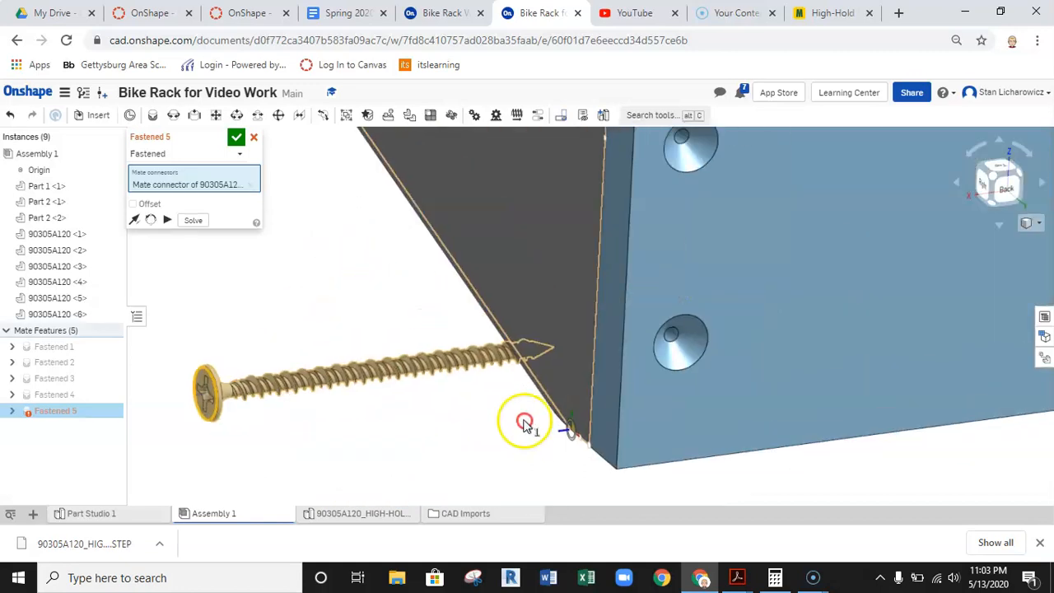
click(680, 338)
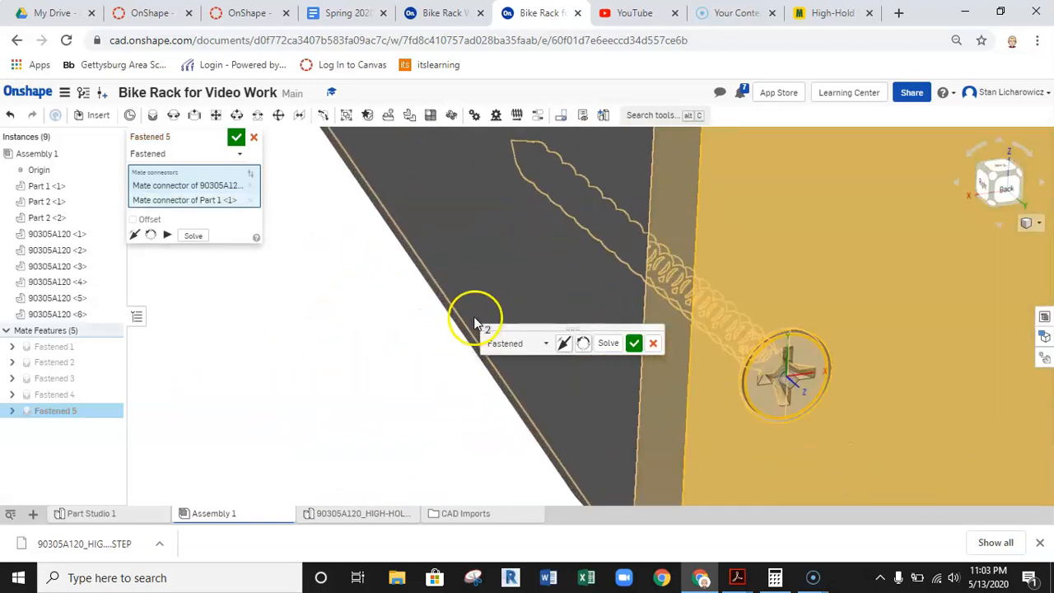
click(633, 342)
scroll(329, 346, up, 5)
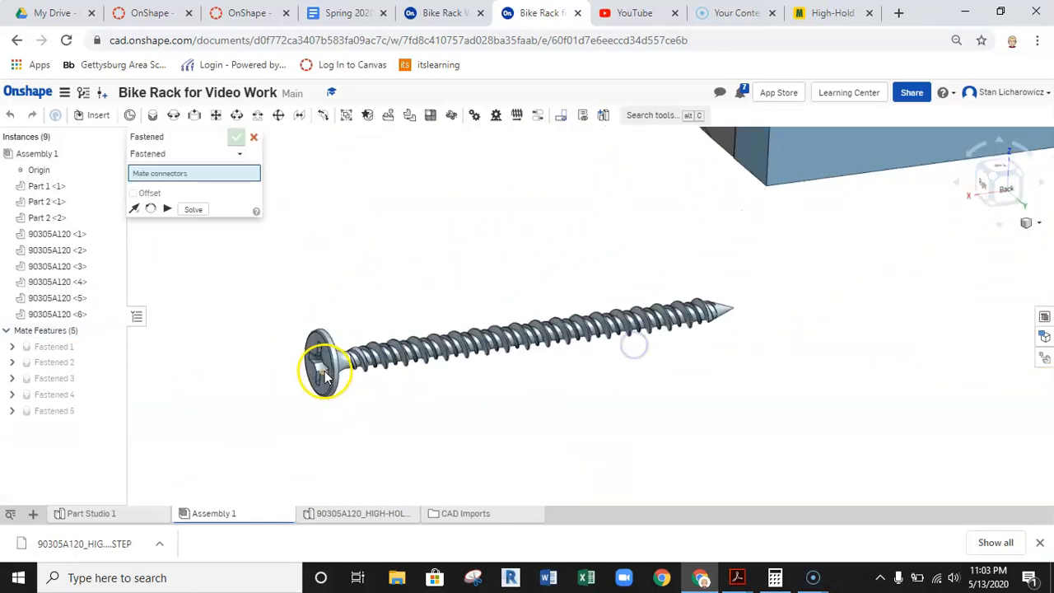
click(326, 352)
scroll(670, 254, down, 5)
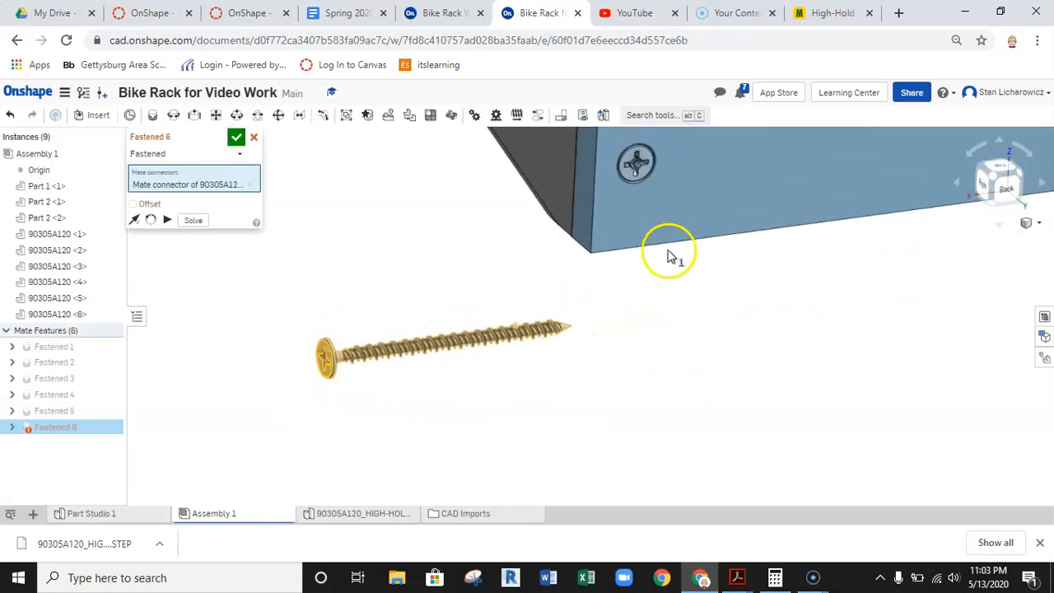
scroll(600, 301, up, 4)
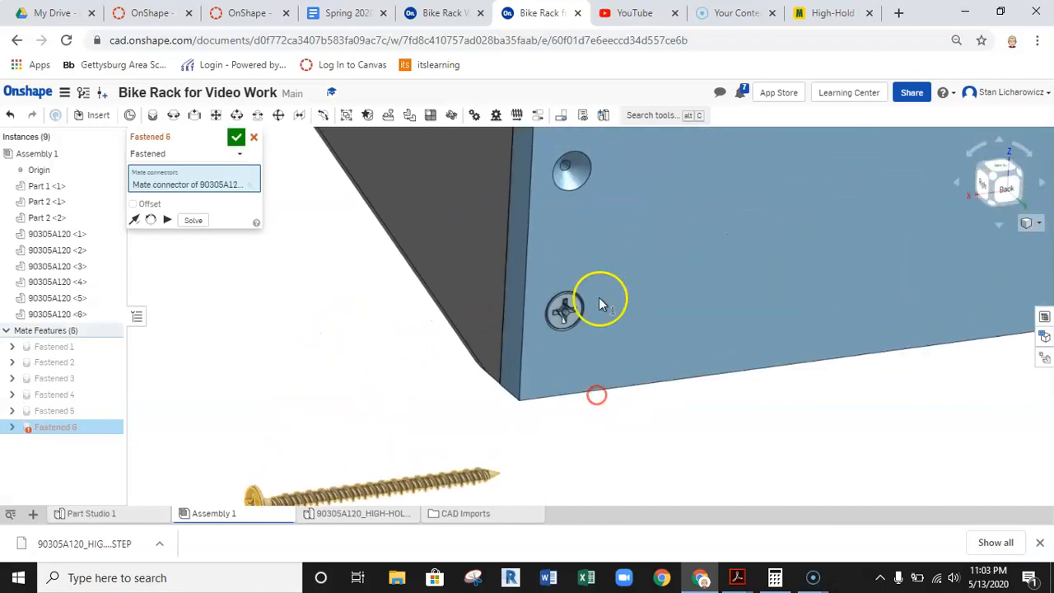
click(587, 175)
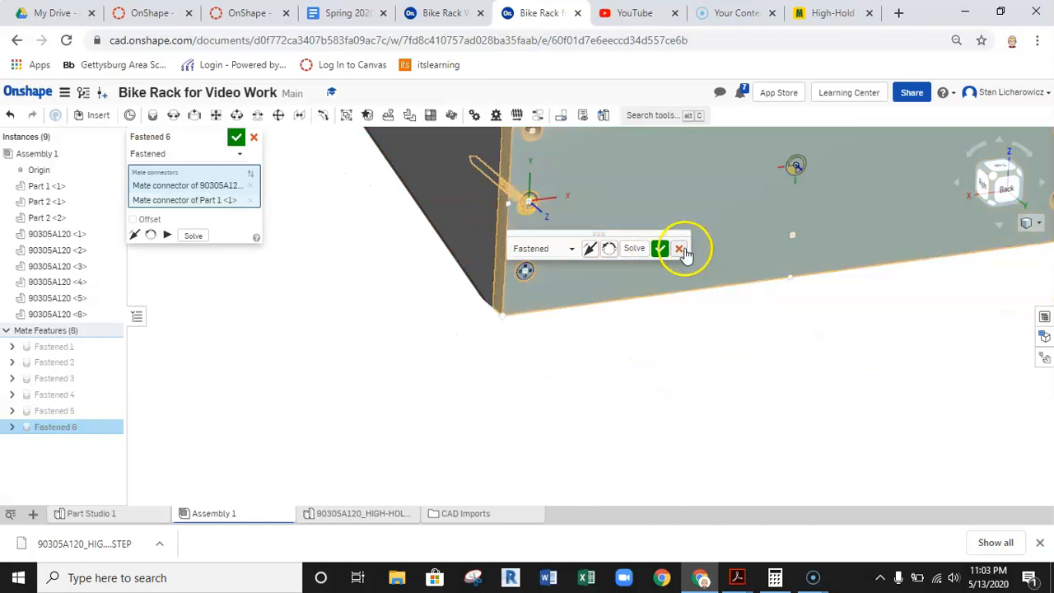
click(678, 249)
- Fasten the loose screw's head to the open countersunk hole just above the back plate's lower-left screw
scroll(359, 396, up, 5)
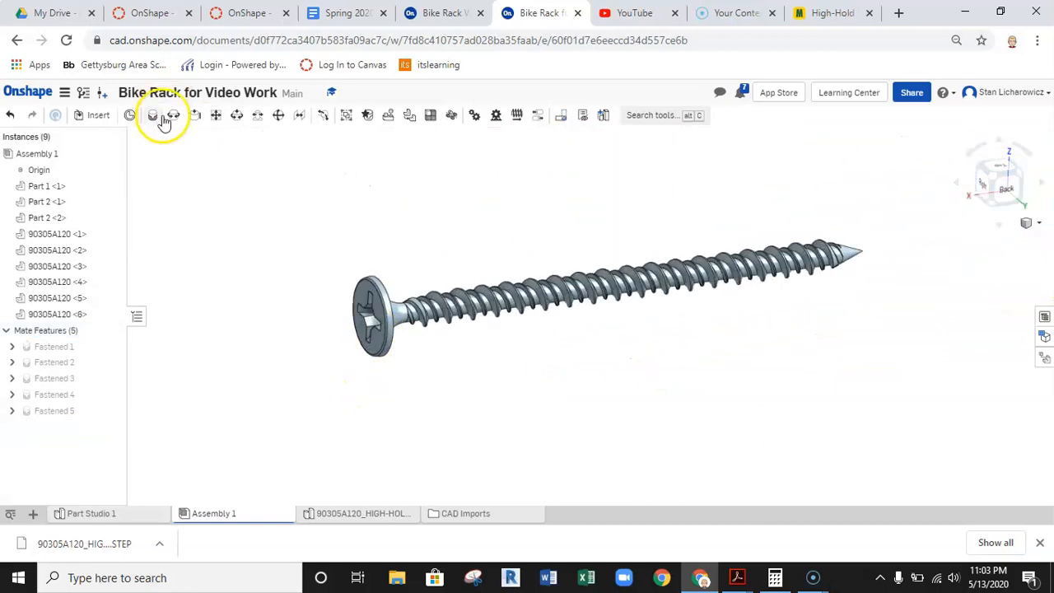
click(151, 119)
scroll(322, 292, up, 5)
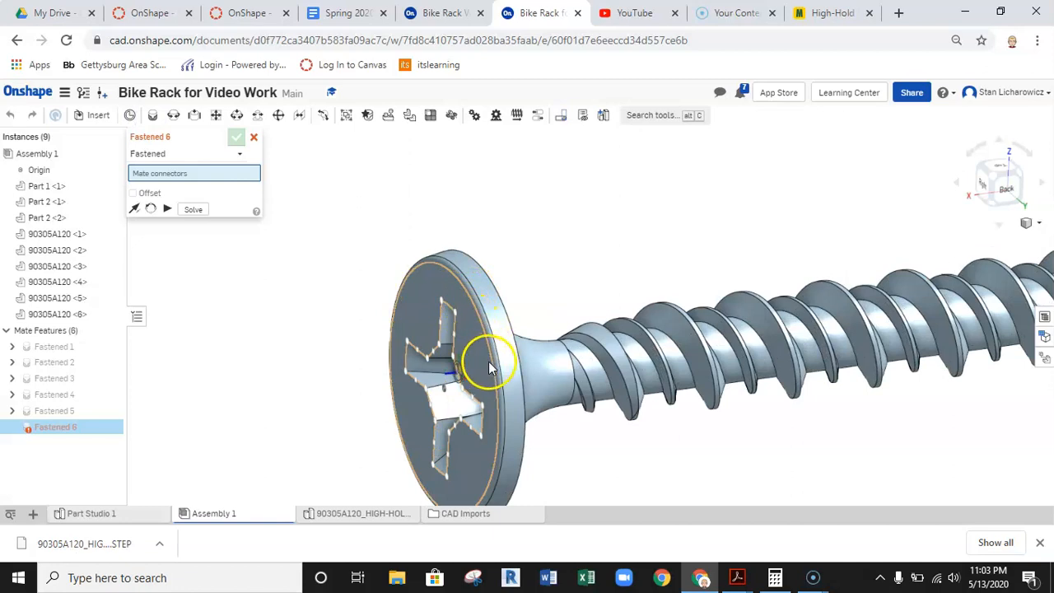
click(422, 377)
scroll(400, 367, down, 10)
scroll(631, 232, up, 8)
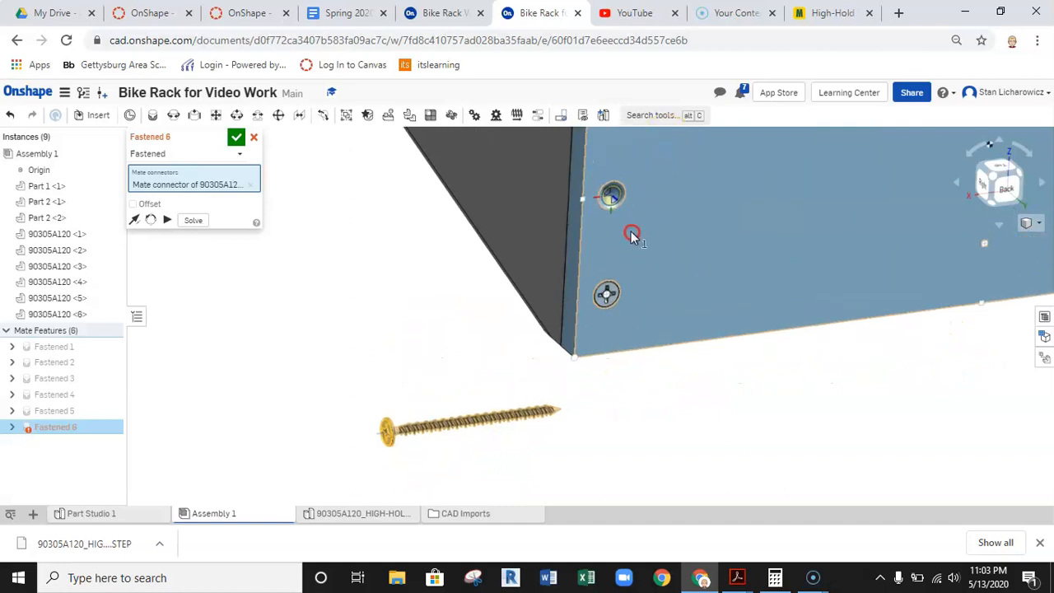
click(619, 208)
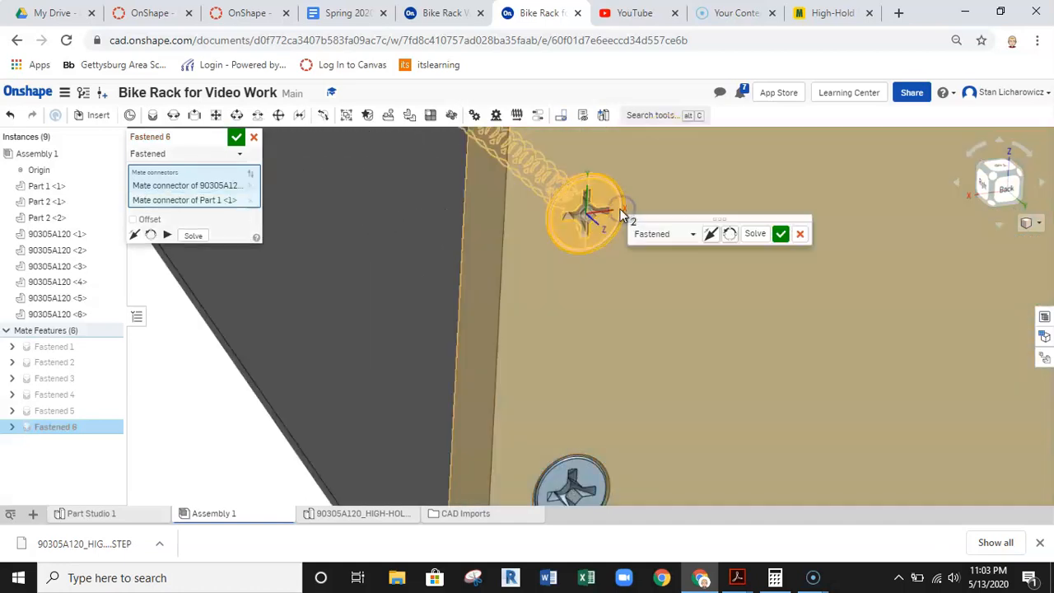
click(779, 233)
scroll(404, 271, down, 10)
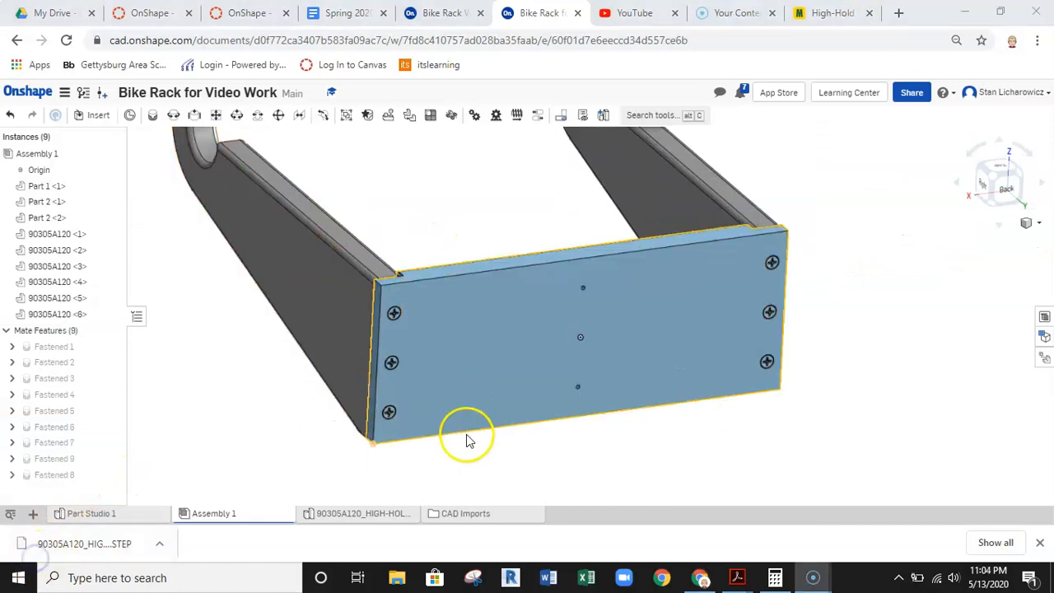
- Switch the assembly to the isometric view and inspect the assembled rack from the back and the front
scroll(621, 359, up, 3)
scroll(621, 359, down, 6)
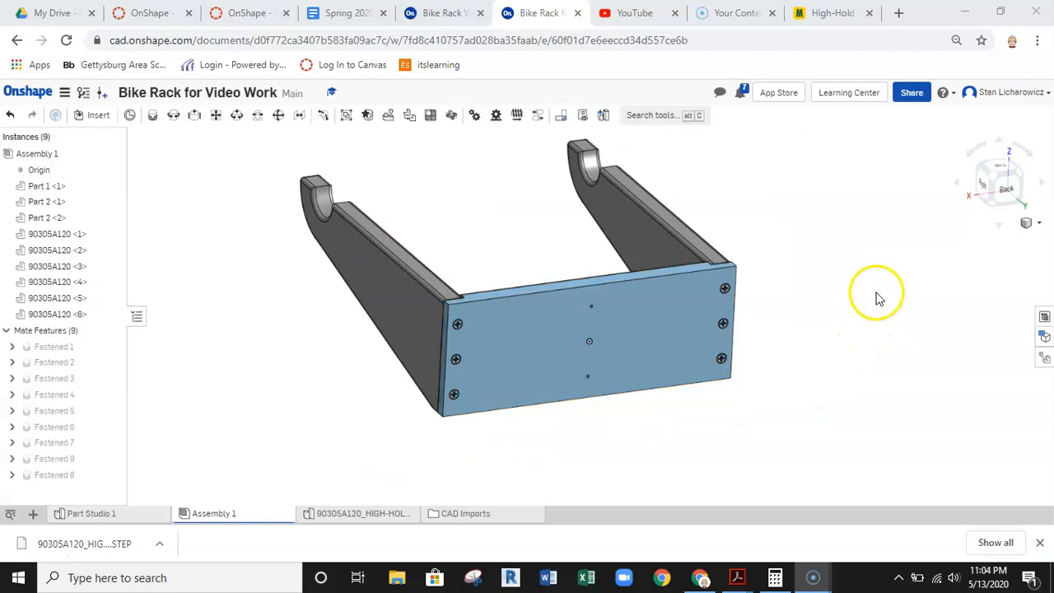
middle_drag(865, 307, 815, 292)
click(1029, 223)
click(995, 240)
right_drag(924, 259, 717, 282)
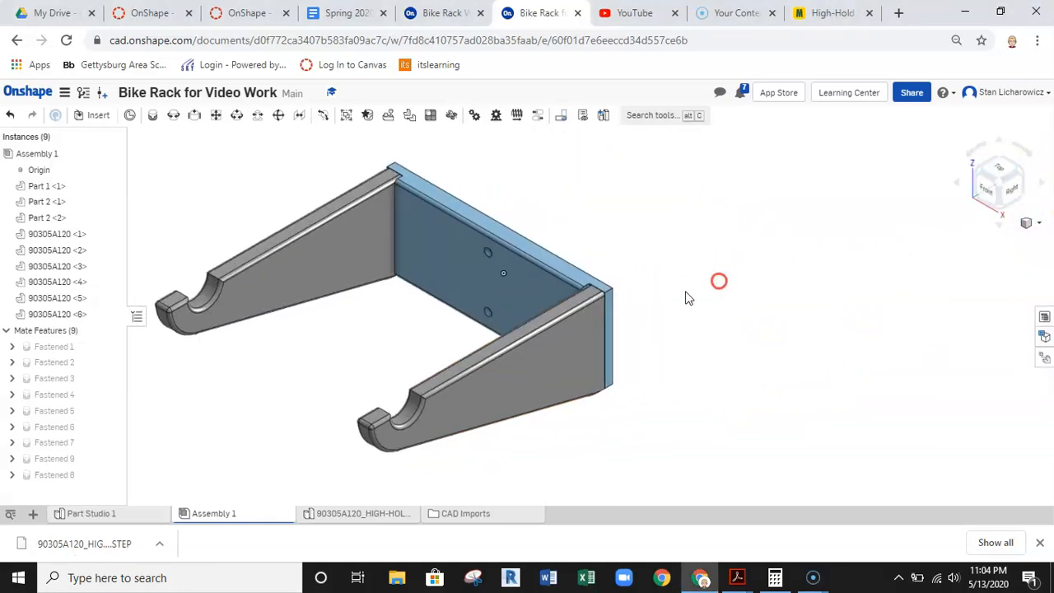
middle_drag(756, 276, 726, 271)
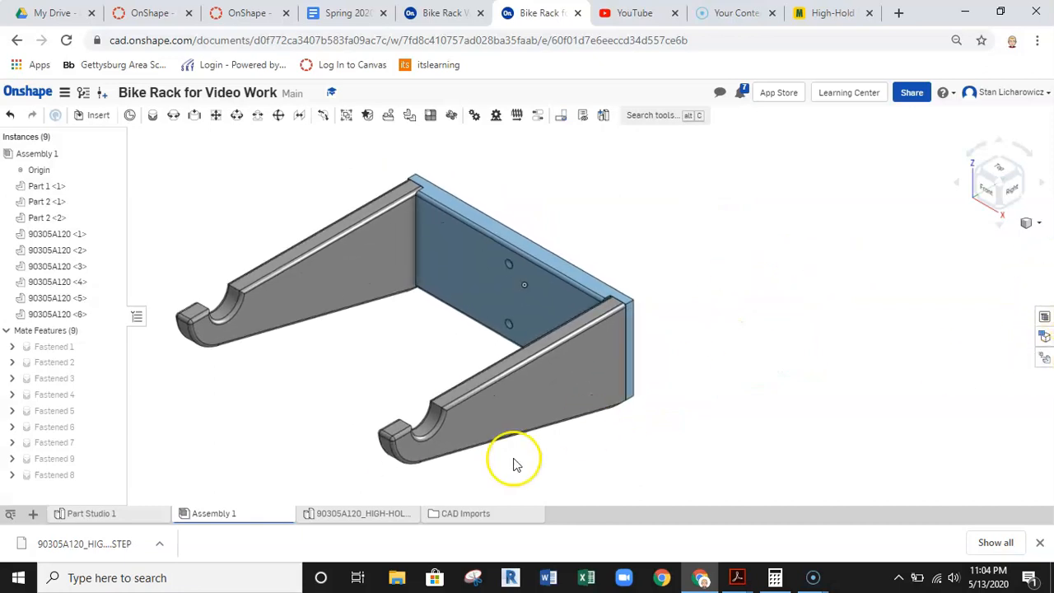
- Add a new exploded view to the bike rack assembly
click(1043, 360)
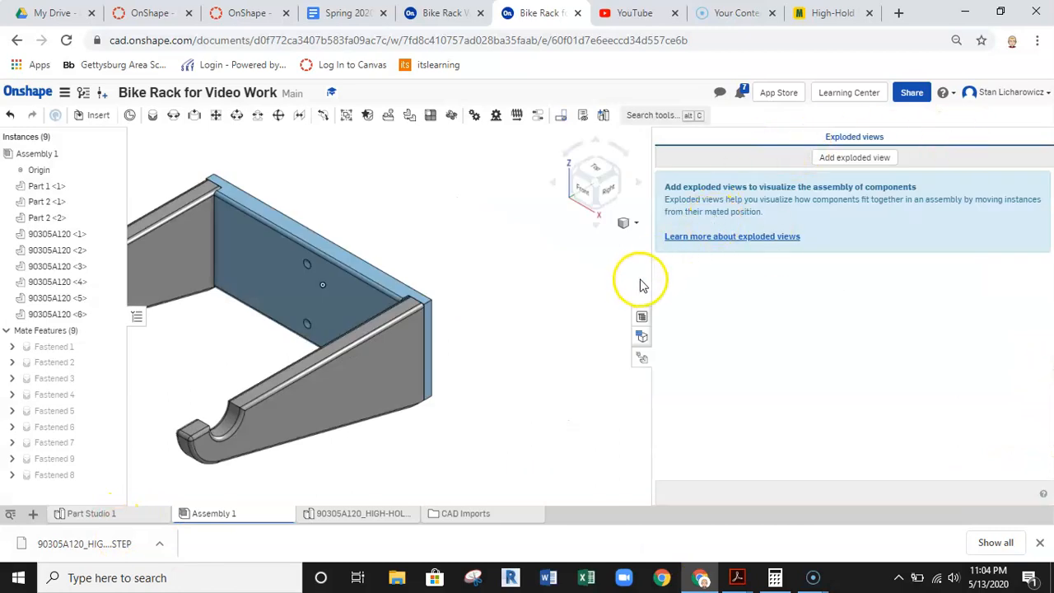
drag(651, 278, 825, 275)
right_drag(611, 299, 721, 286)
middle_drag(665, 285, 645, 272)
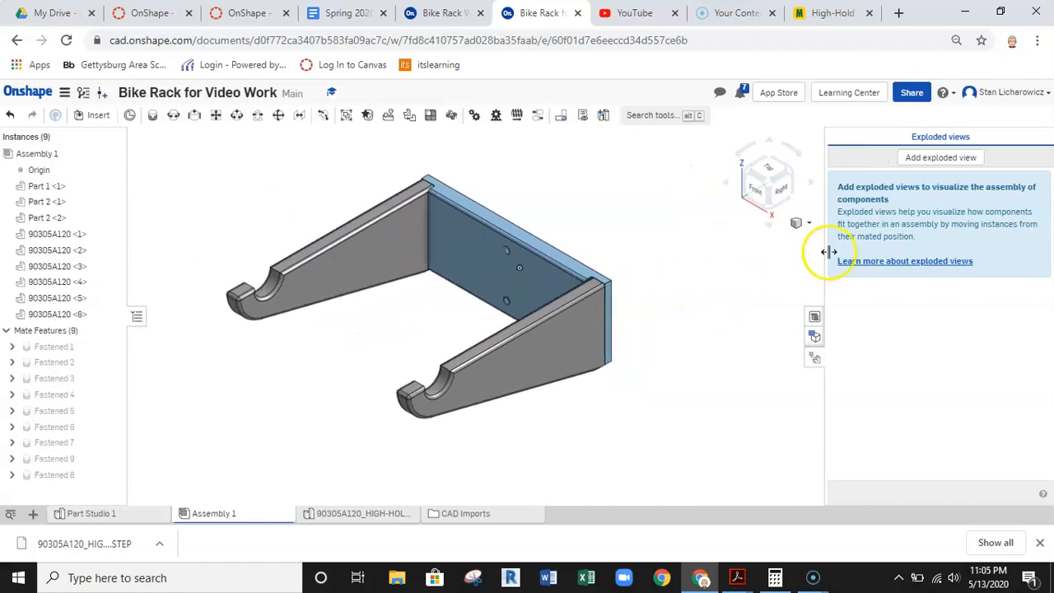
click(923, 156)
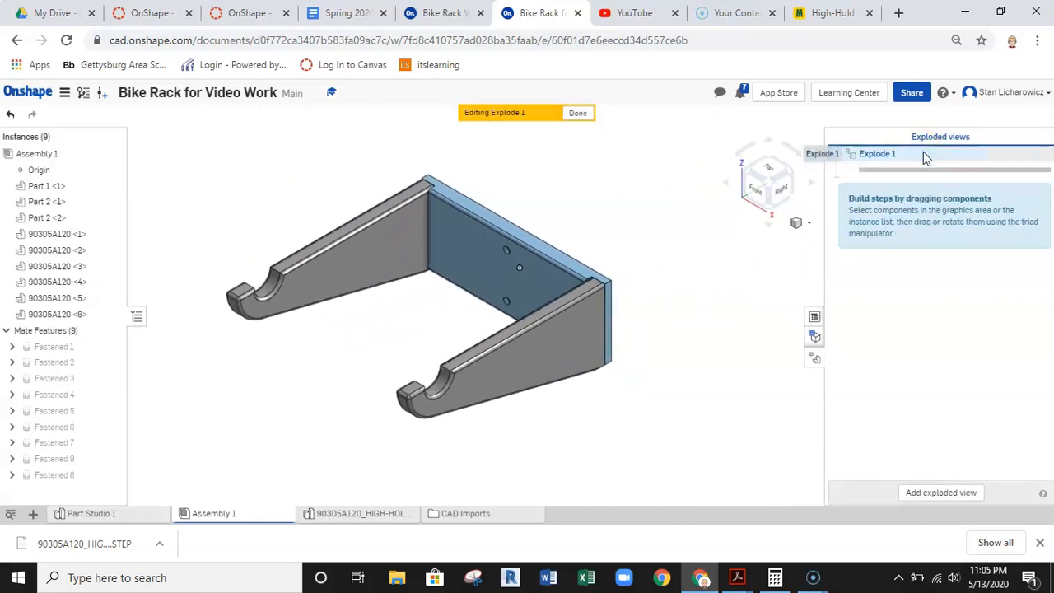
- Create a translation explode step that pulls both Part 2 arms about 6.4 in forward from the back plate
click(572, 327)
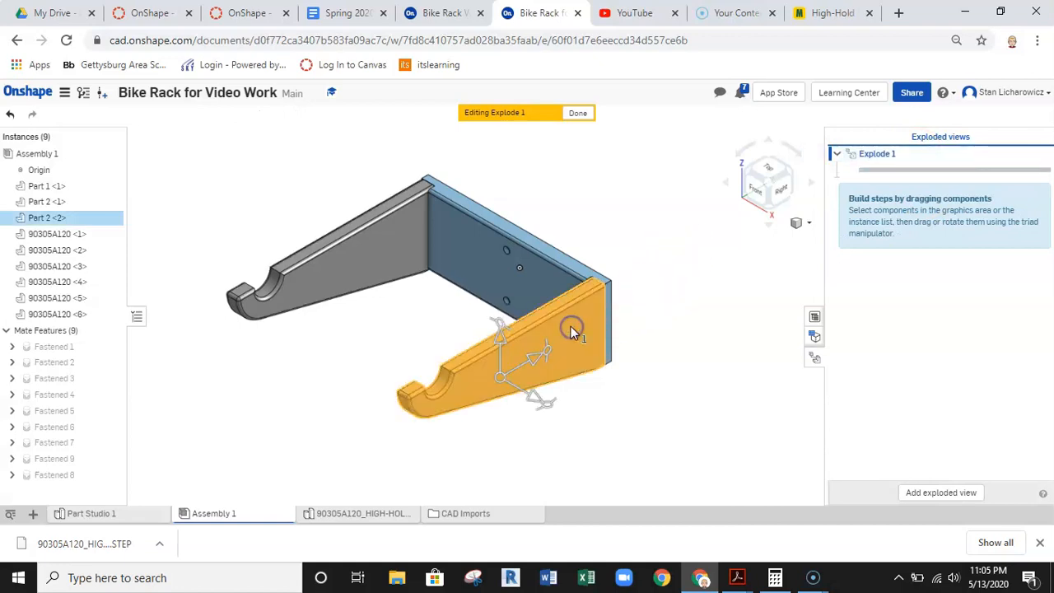
click(393, 256)
scroll(500, 317, down, 2)
middle_drag(480, 299, 546, 250)
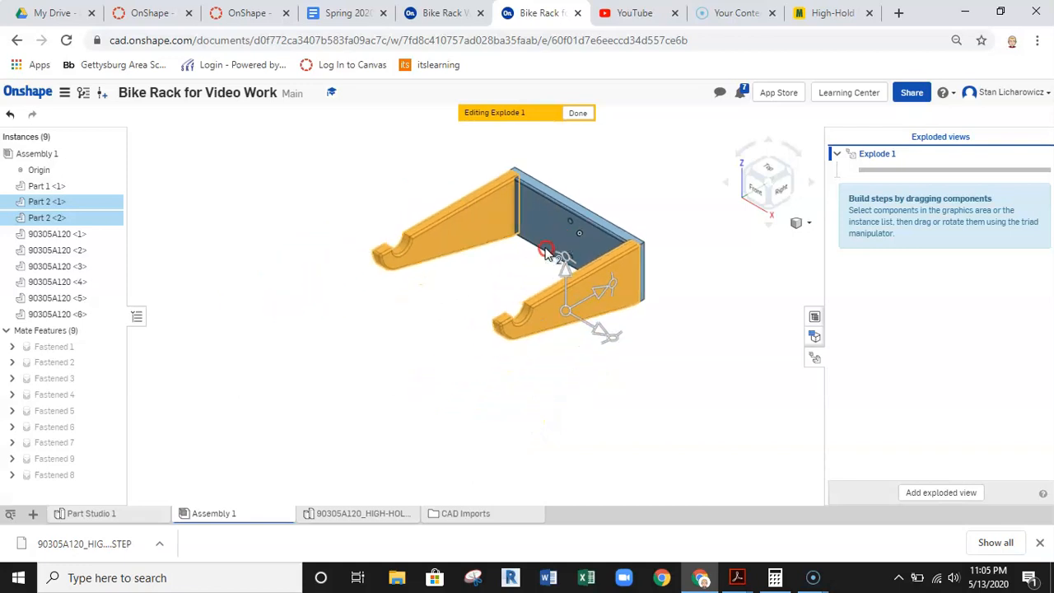
drag(598, 291, 514, 327)
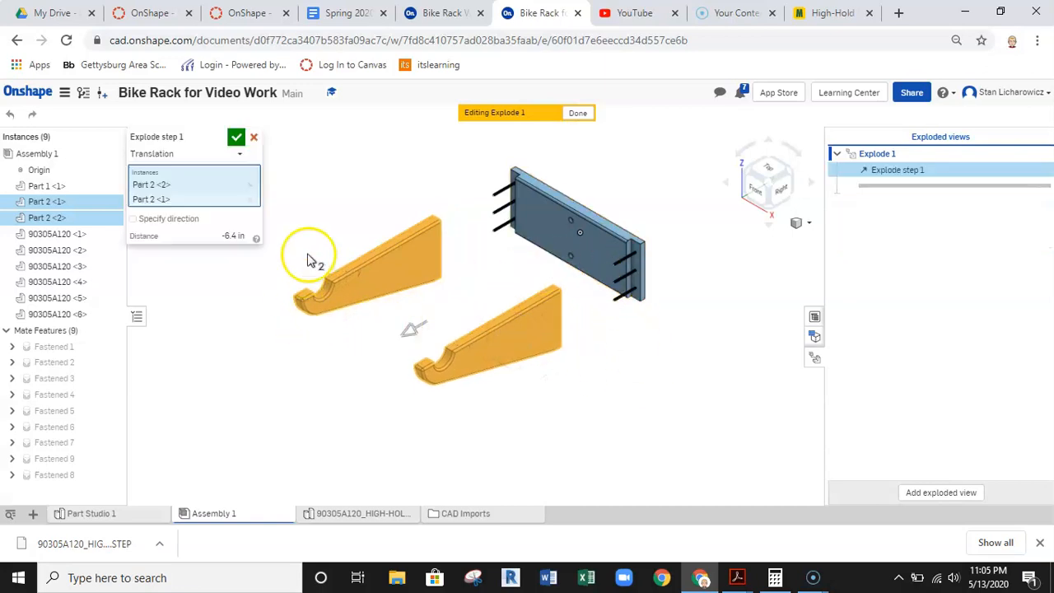
middle_drag(648, 293, 590, 326)
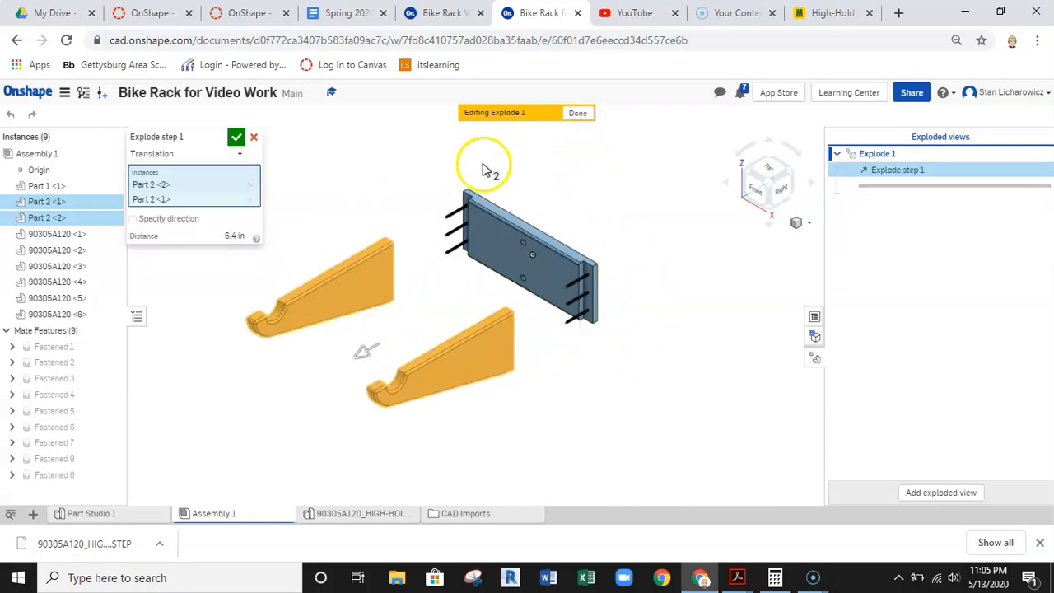
click(234, 138)
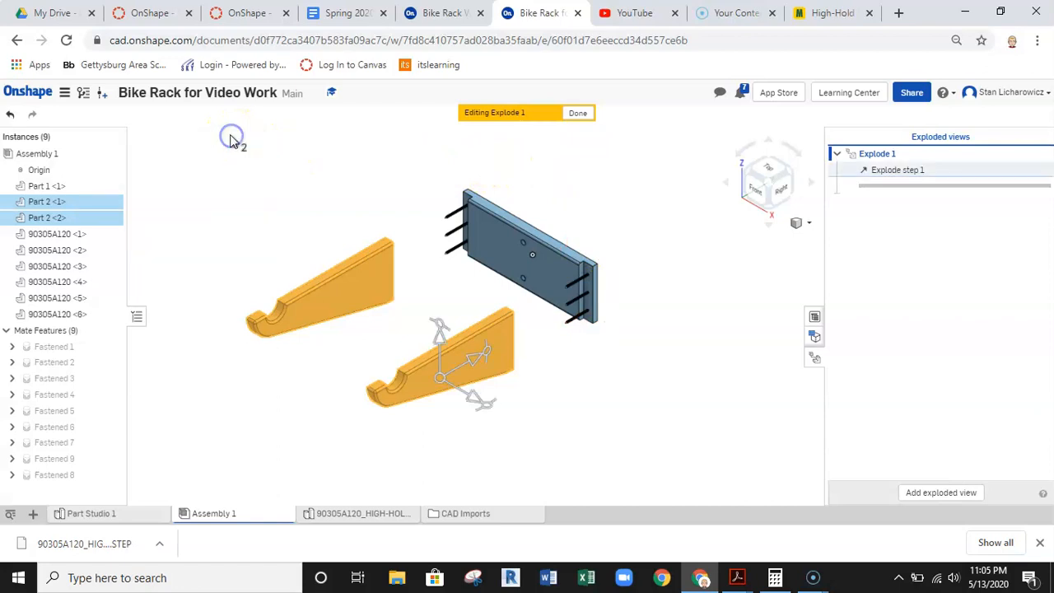
- Create a translation explode step that moves all six 90305A120 screws about 6.9 in out behind the back plate
click(447, 287)
click(454, 243)
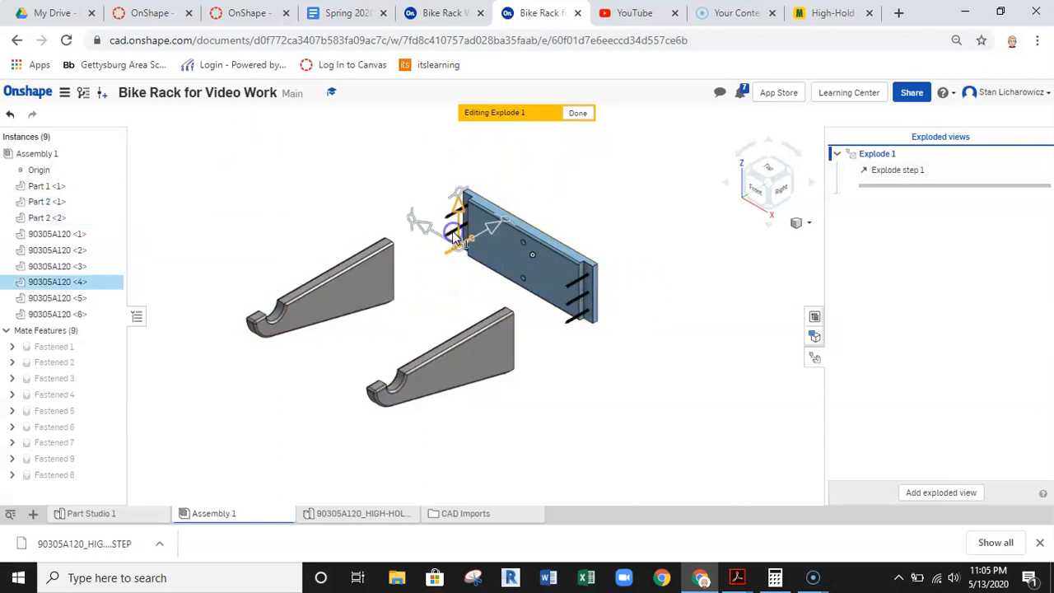
scroll(454, 237, up, 3)
click(446, 218)
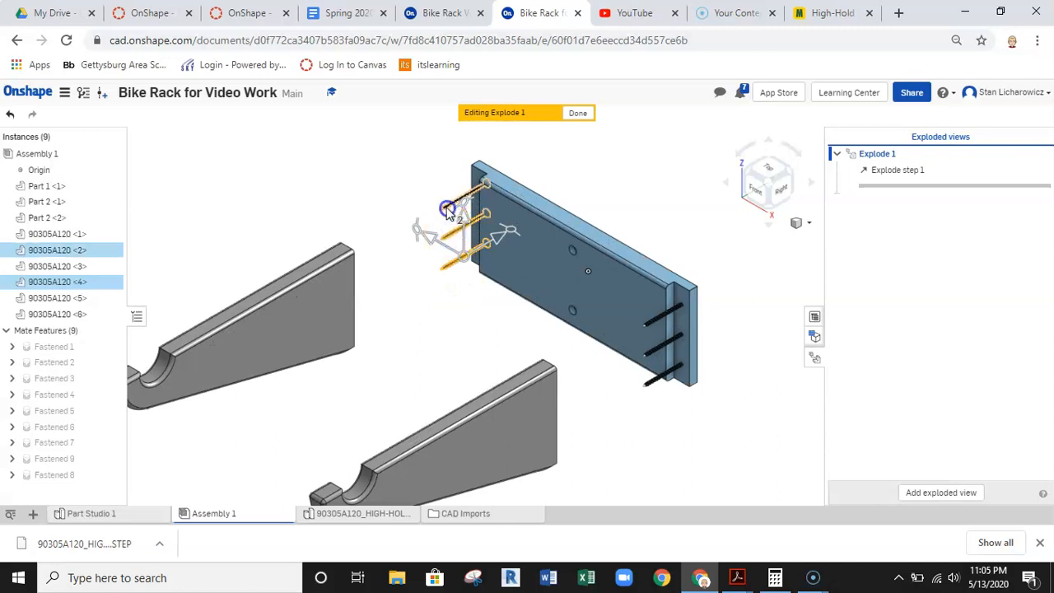
click(446, 208)
click(647, 381)
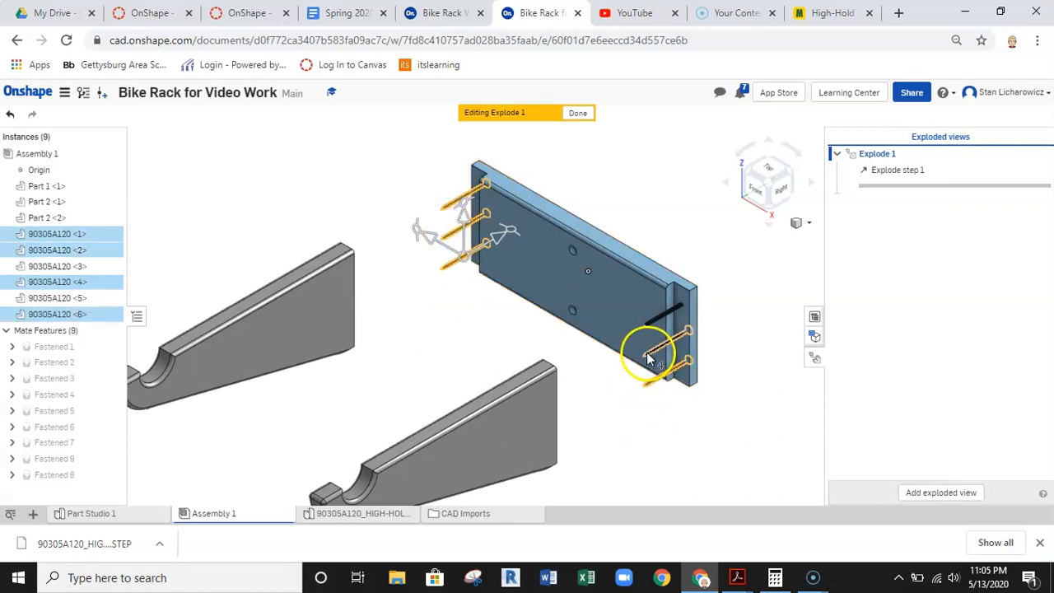
click(640, 323)
click(652, 322)
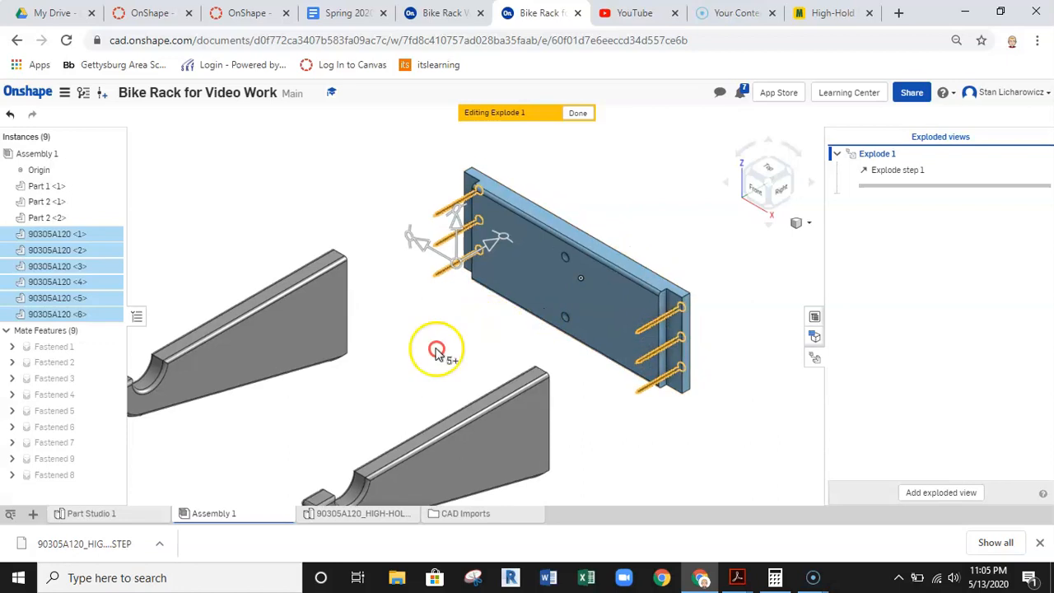
middle_drag(436, 350, 219, 402)
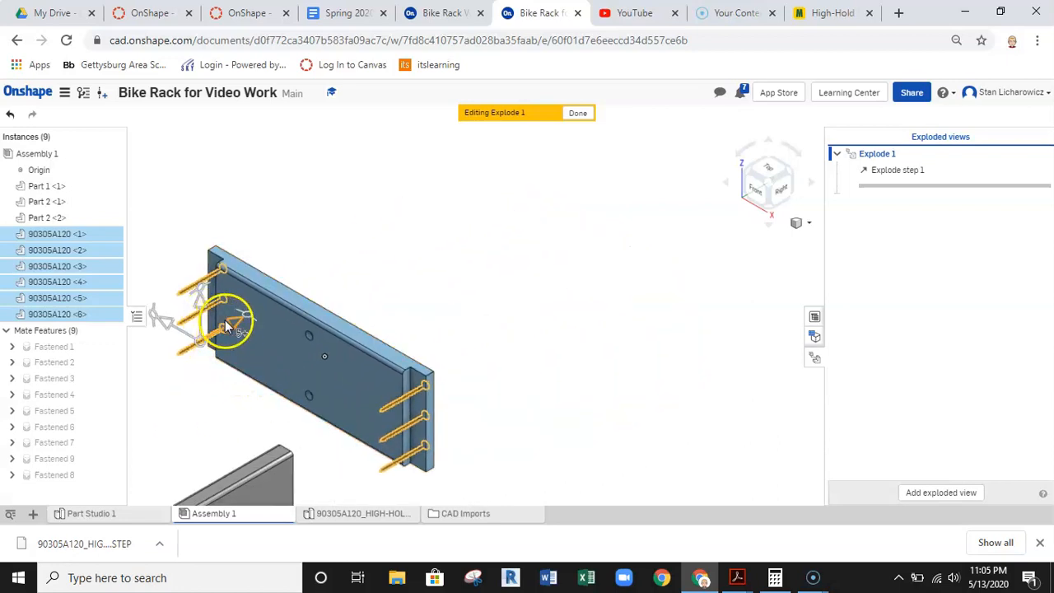
drag(247, 323, 376, 238)
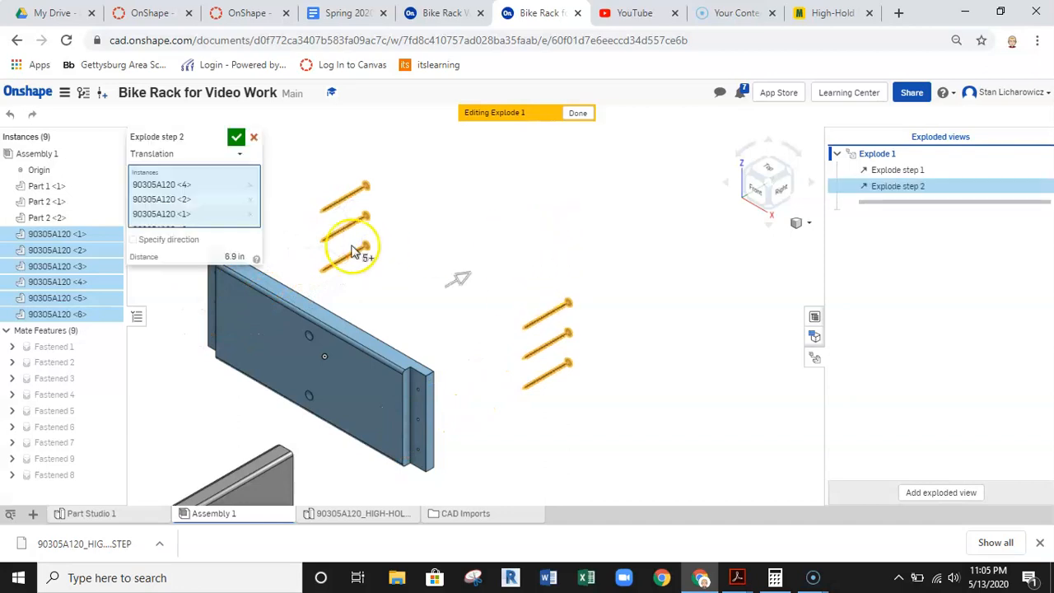
click(235, 140)
right_drag(302, 188, 599, 275)
scroll(616, 422, up, 4)
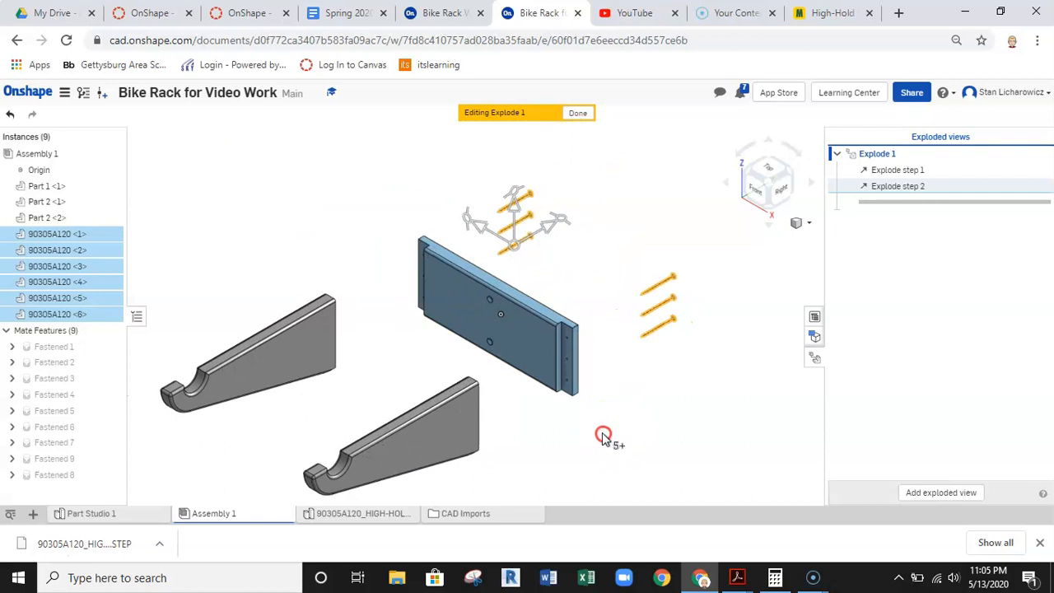
middle_drag(627, 419, 624, 388)
click(579, 113)
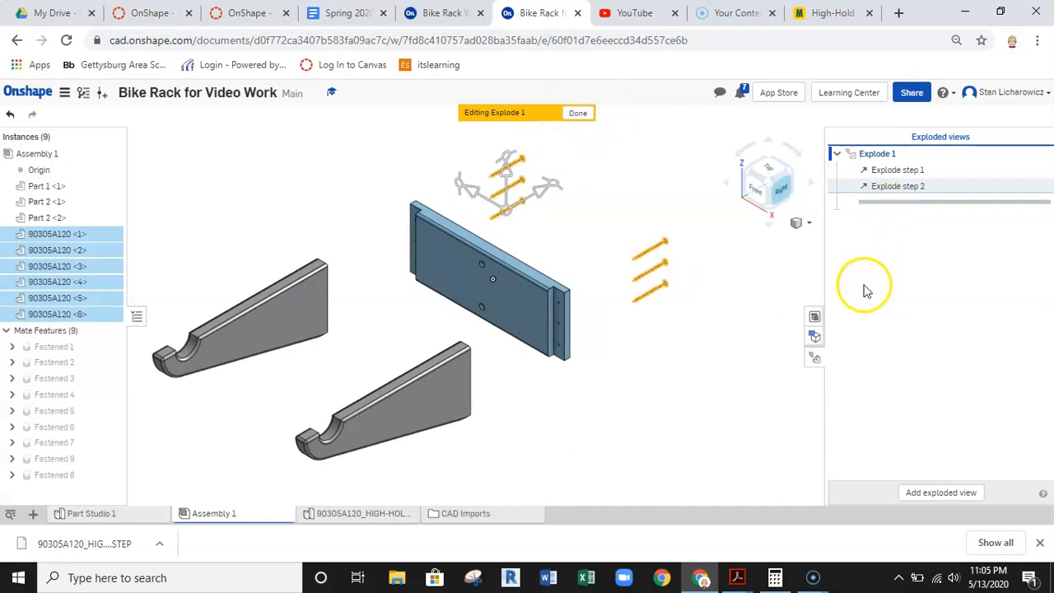
- Show the assembly's bill of materials and remove its Description and Part number columns
click(815, 318)
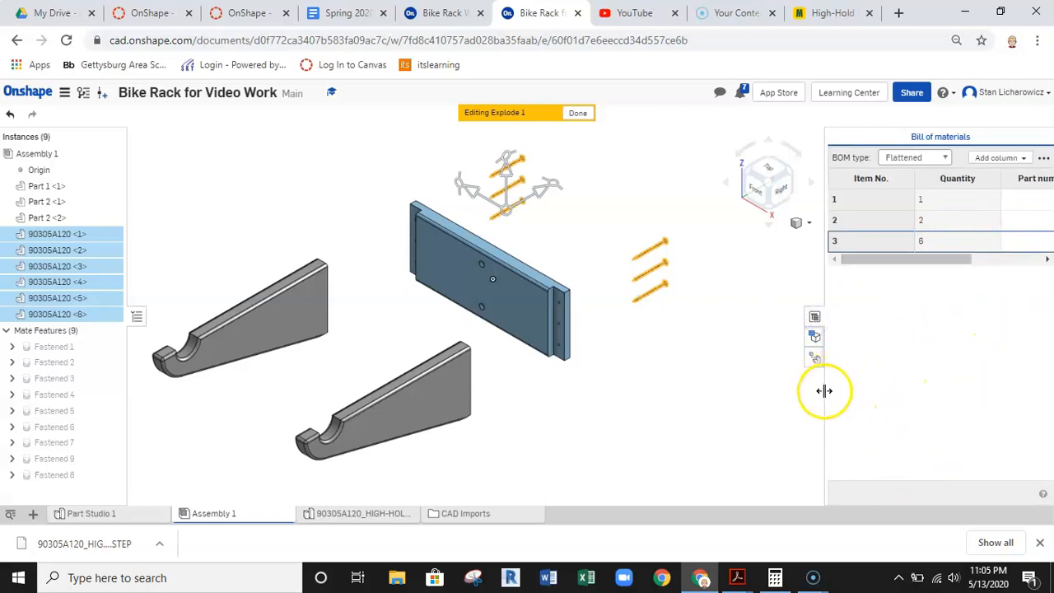
drag(824, 390, 759, 392)
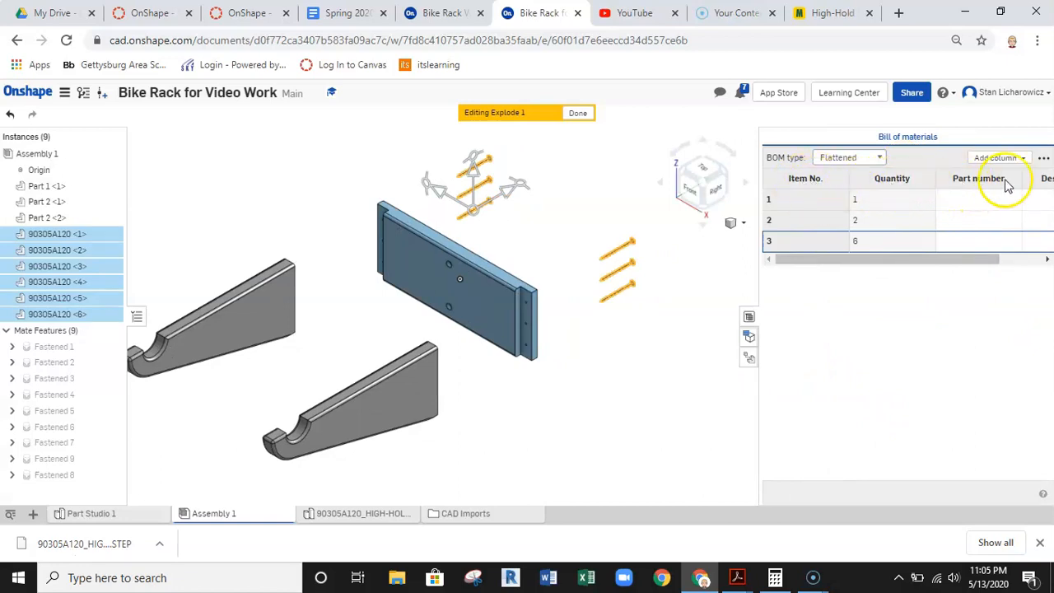
drag(967, 259, 1011, 259)
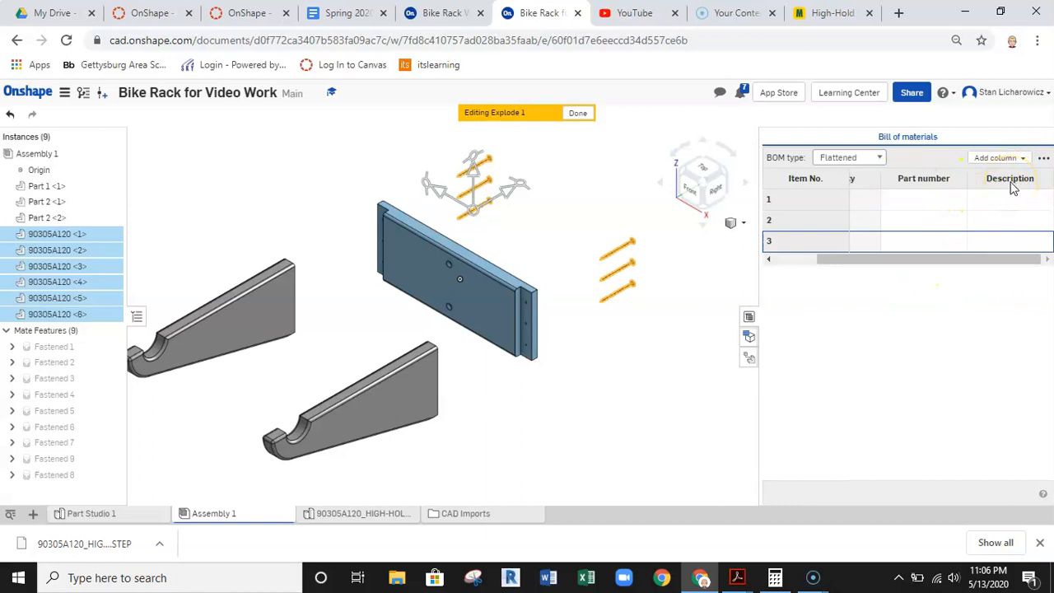
right_click(1006, 180)
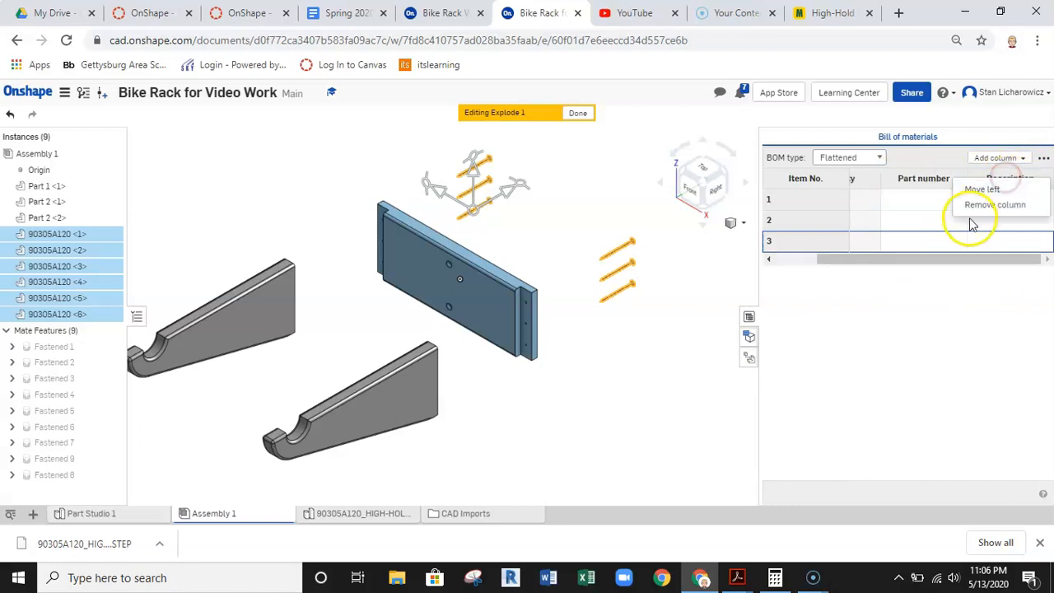
click(994, 205)
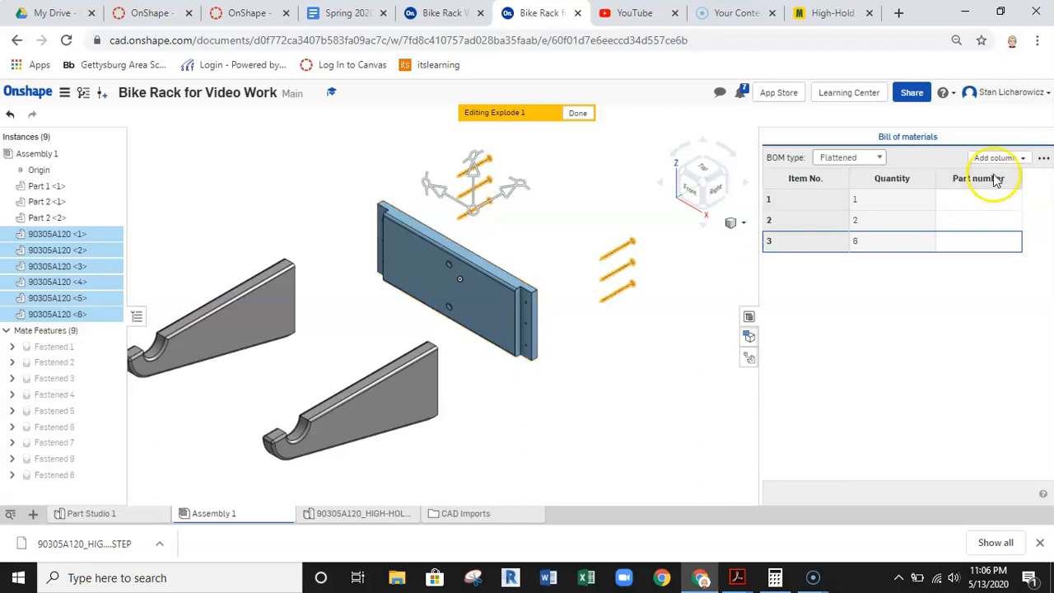
right_click(983, 178)
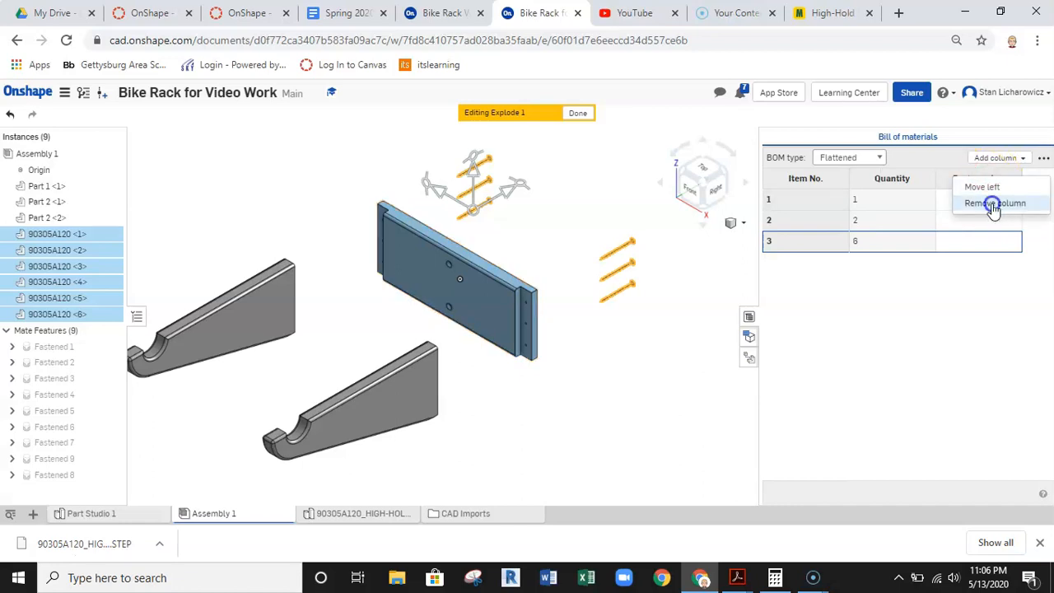
click(994, 205)
- Add Name and Material columns to the bill of materials
click(1043, 160)
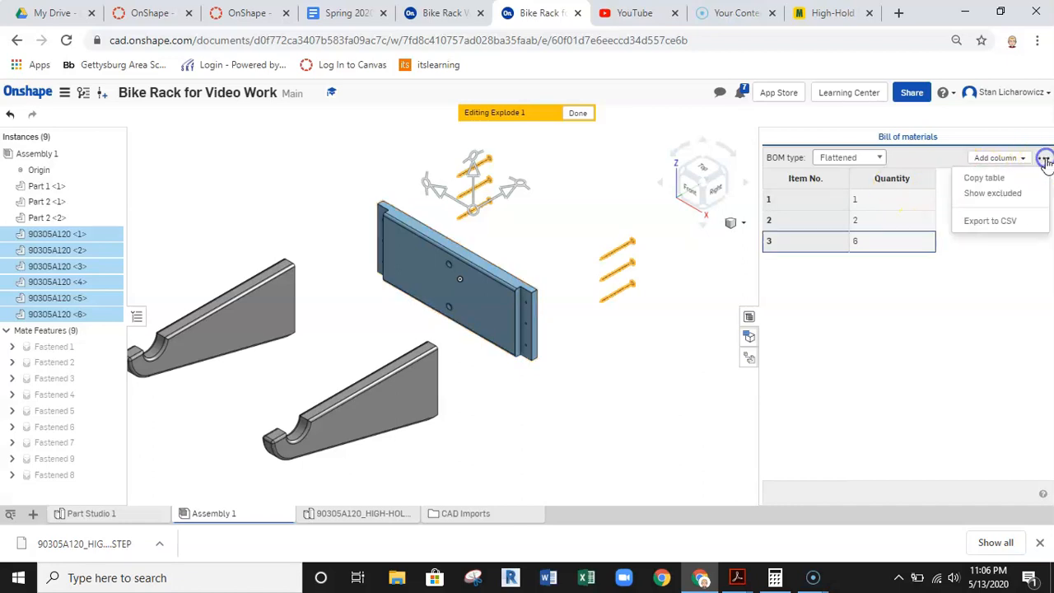
click(1012, 157)
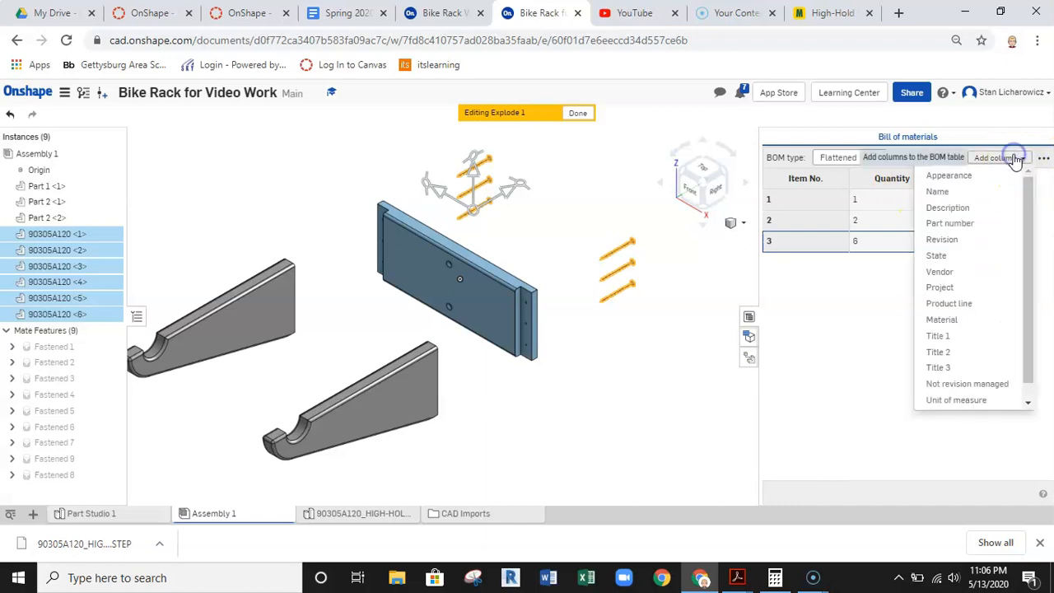
click(960, 194)
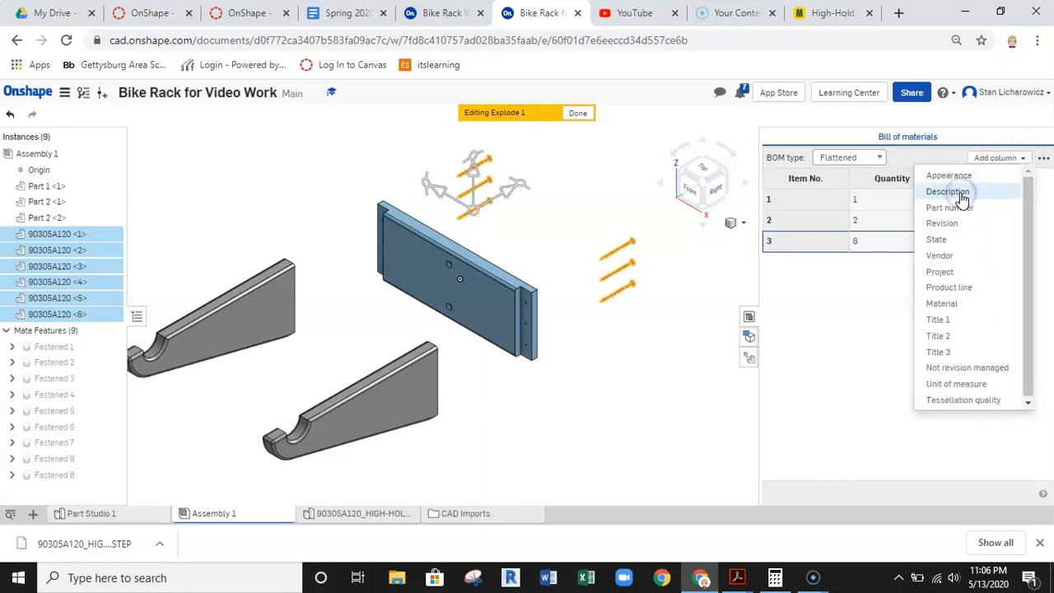
click(965, 308)
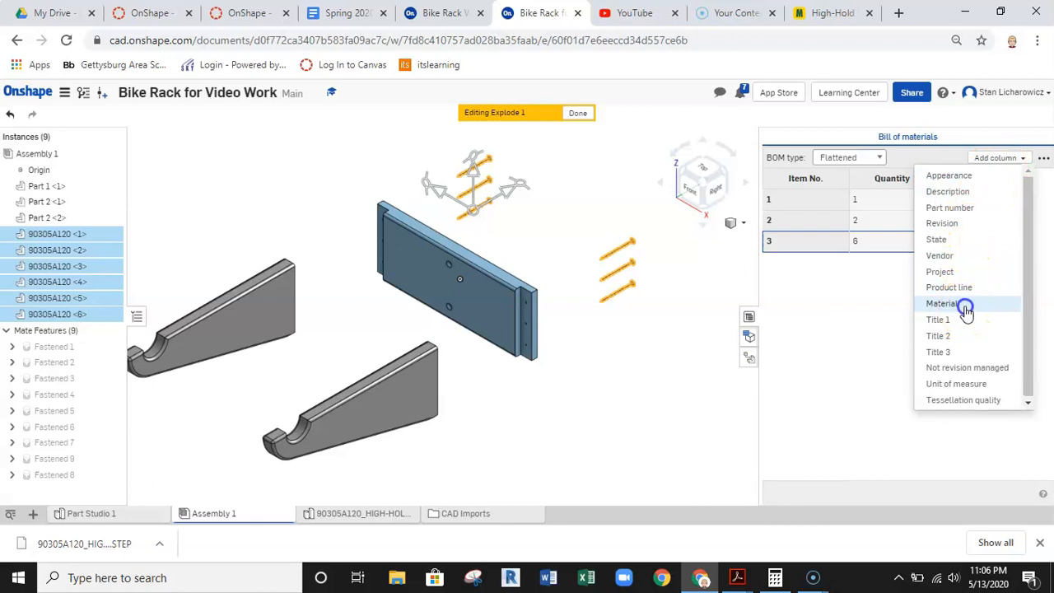
click(886, 350)
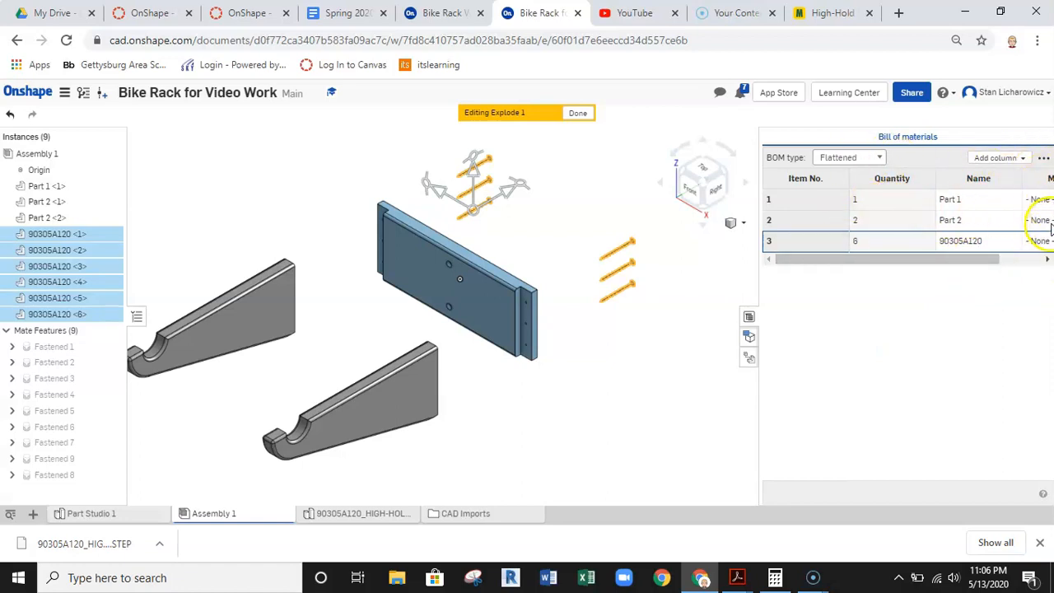
- Show the bill of materials' Material column and finish editing the exploded view
drag(976, 265, 1027, 265)
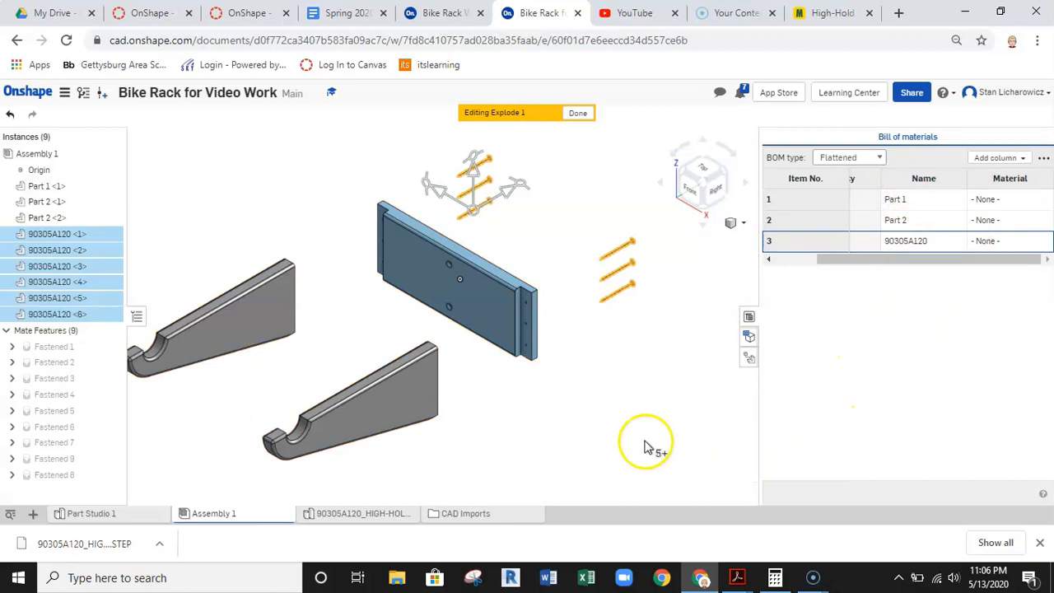
click(579, 114)
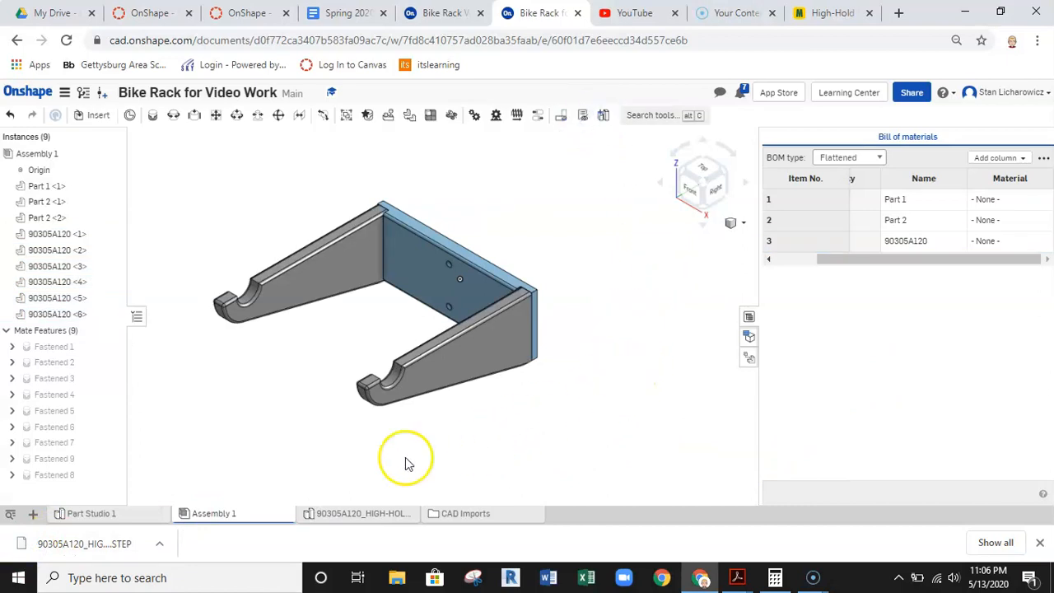
- Rename Part 2 in Part Studio 1 as ARM
click(74, 515)
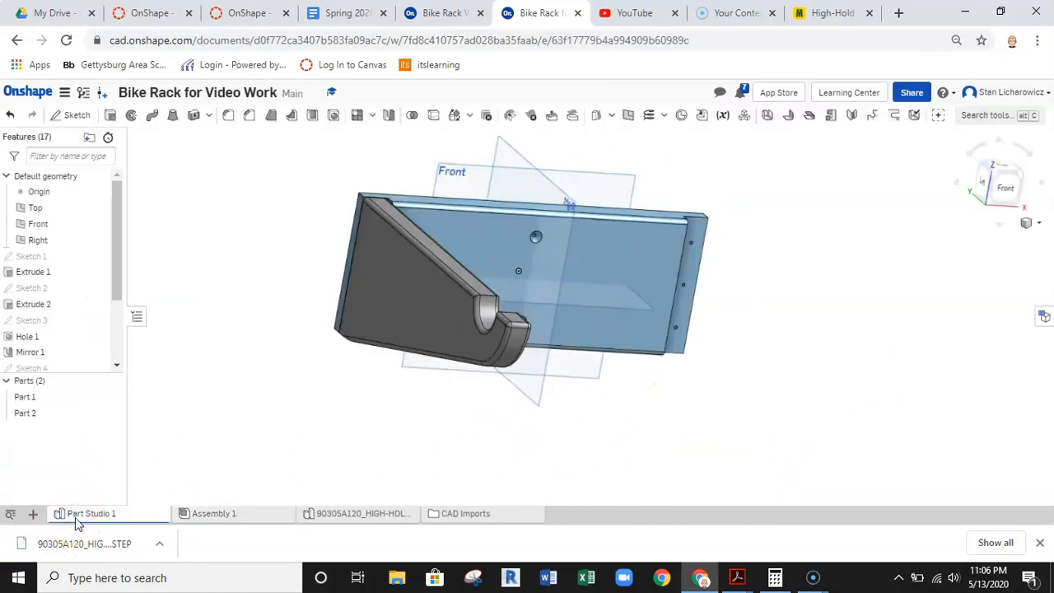
click(27, 413)
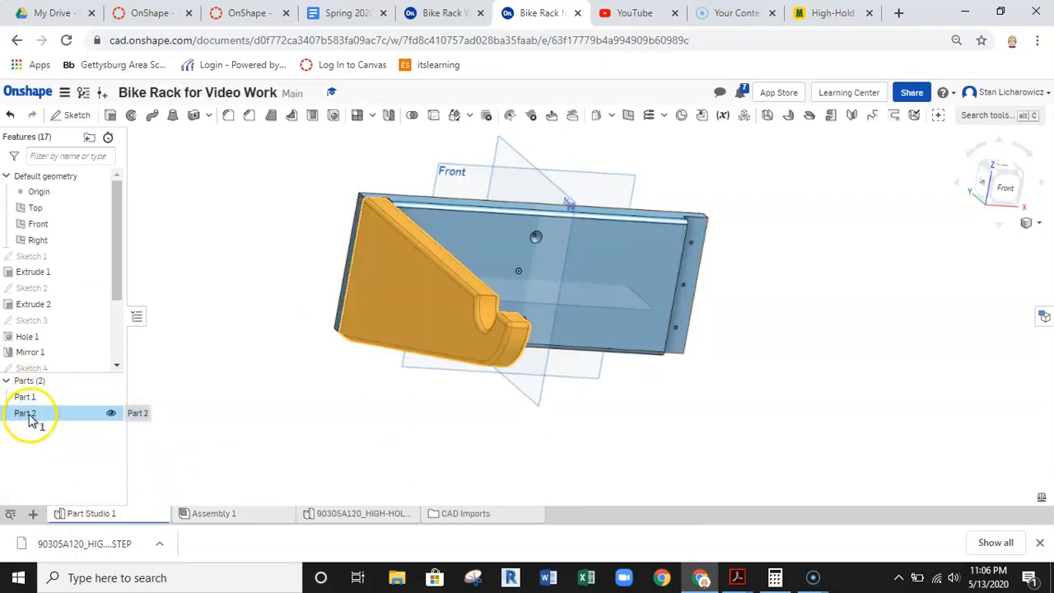
right_click(31, 420)
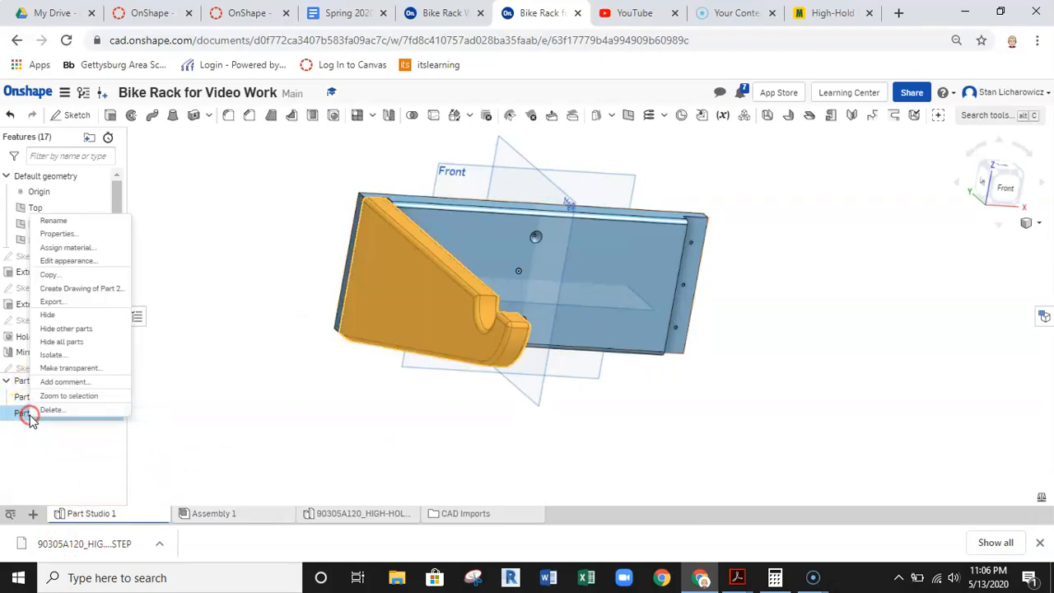
click(56, 220)
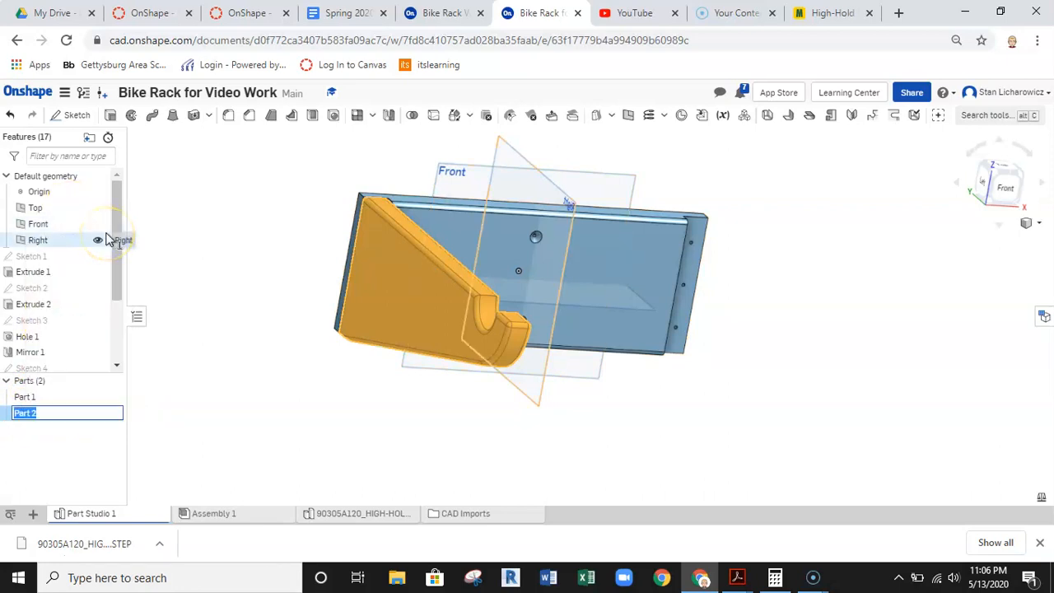
text(ARM)
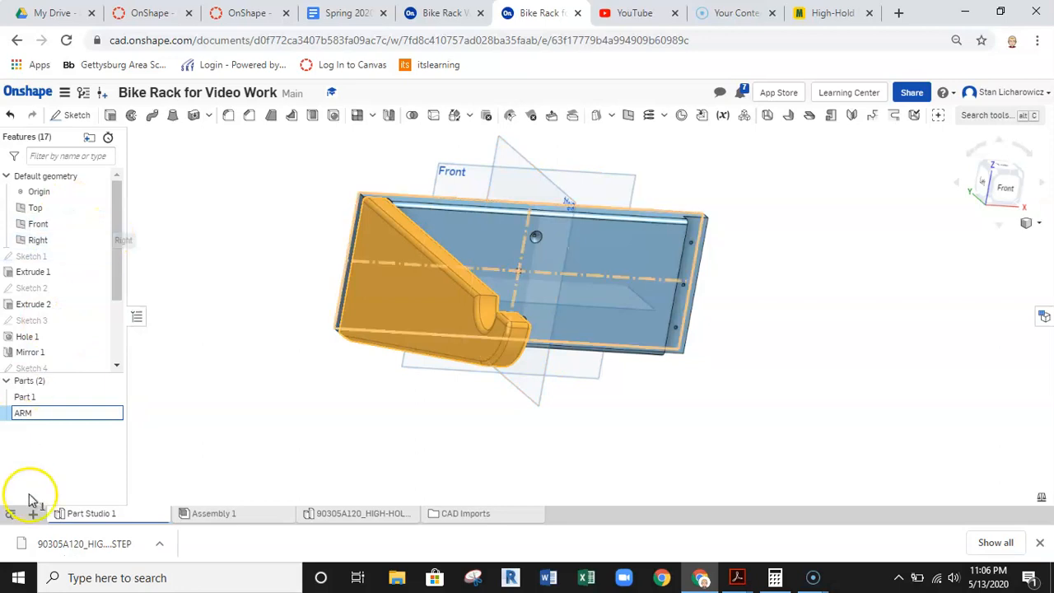
click(38, 448)
click(33, 397)
right_click(35, 398)
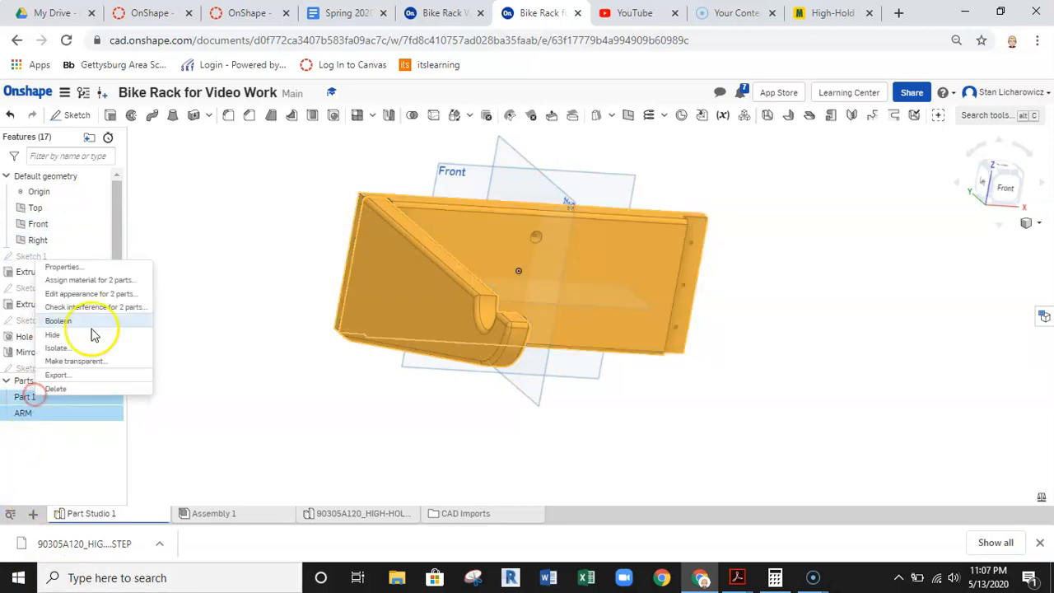
click(58, 443)
click(189, 444)
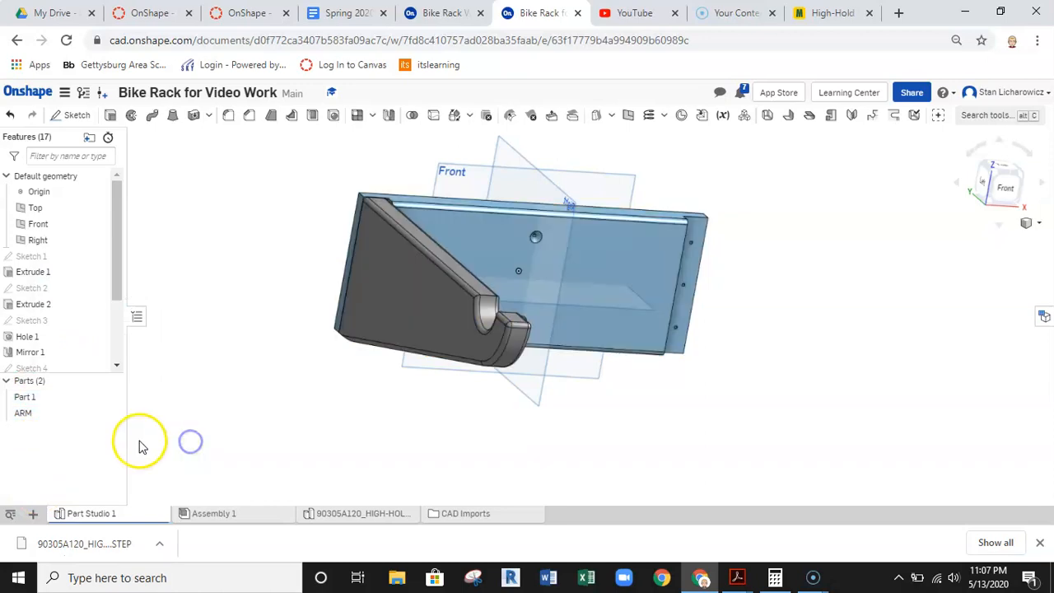
- Rename Part 1 in Part Studio 1 as WALL PLATE
click(41, 398)
right_click(38, 398)
click(92, 207)
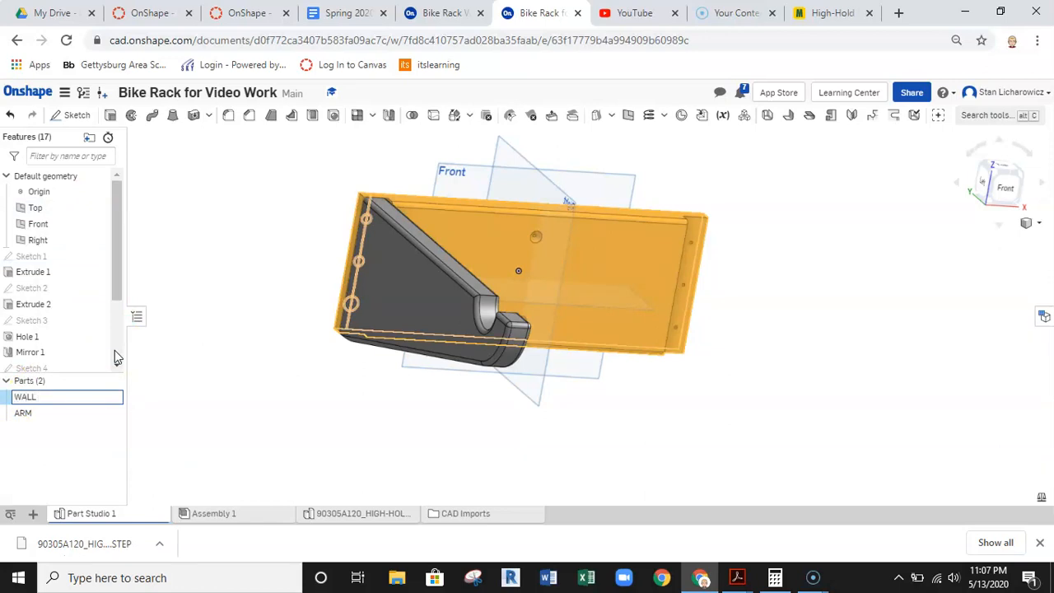
click(167, 403)
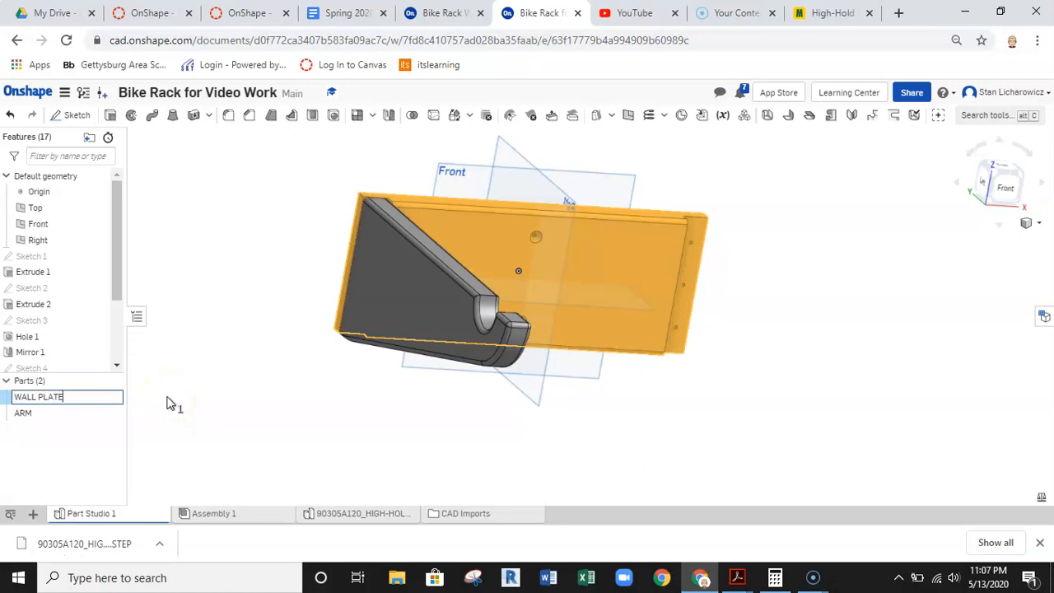
click(167, 402)
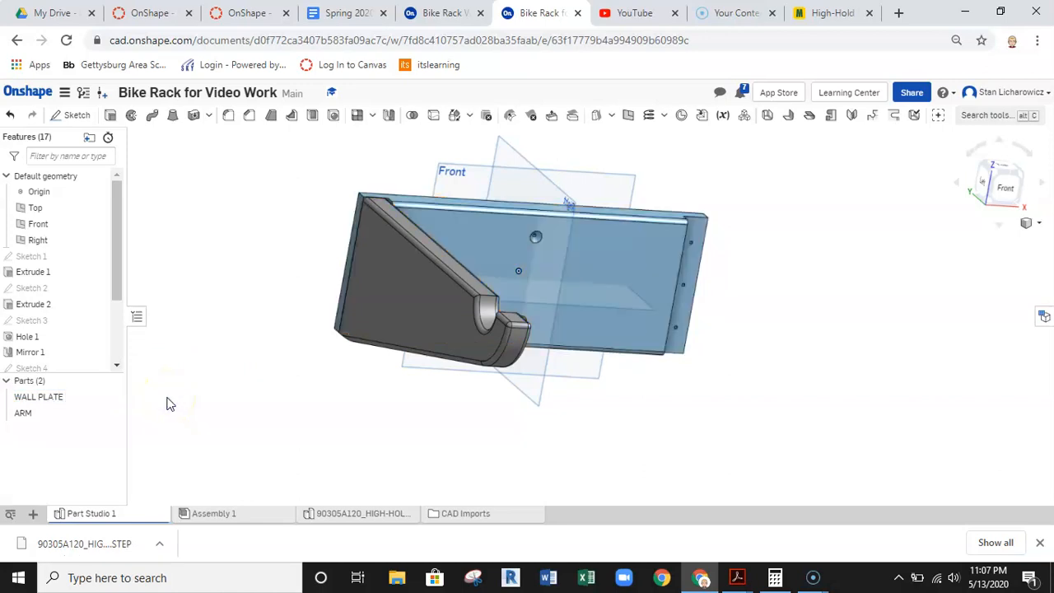
- Check the part names in Assembly 1's bill of materials and rename the imported 90305A120 part as DRY WALL SCREW
click(256, 516)
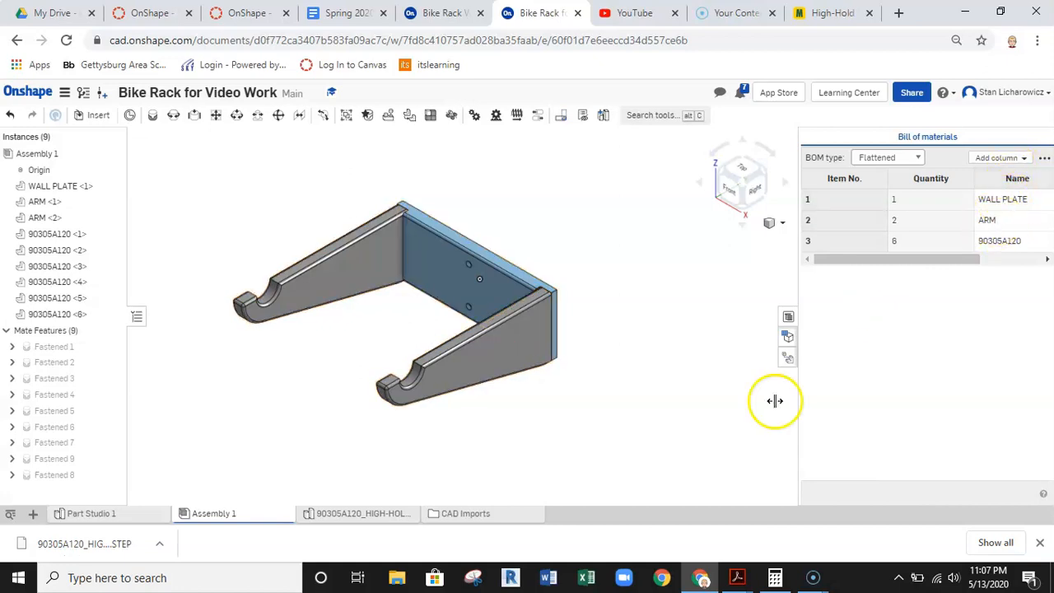
click(31, 557)
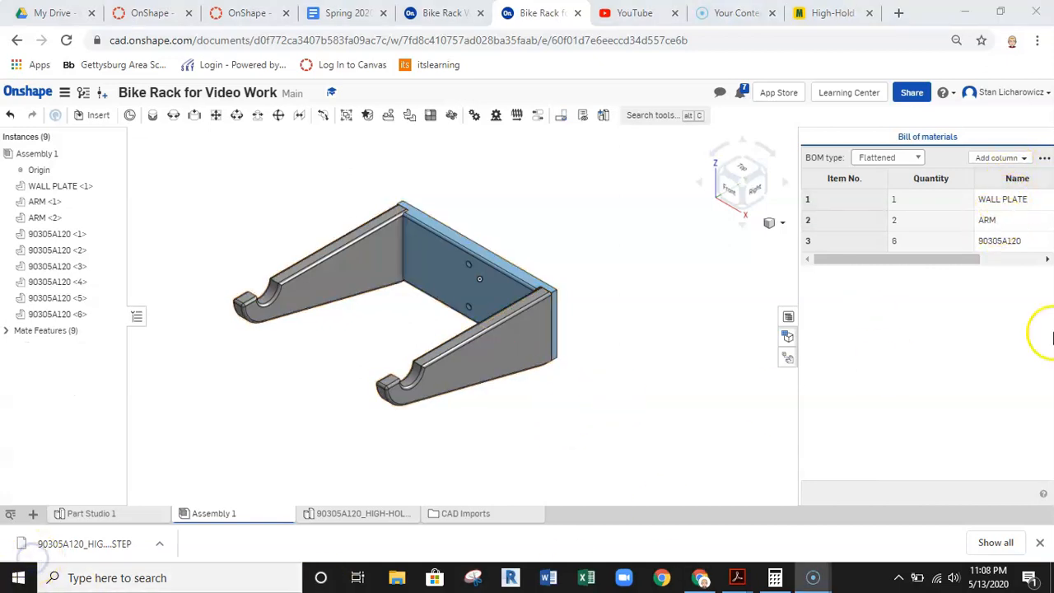
drag(964, 261, 1000, 264)
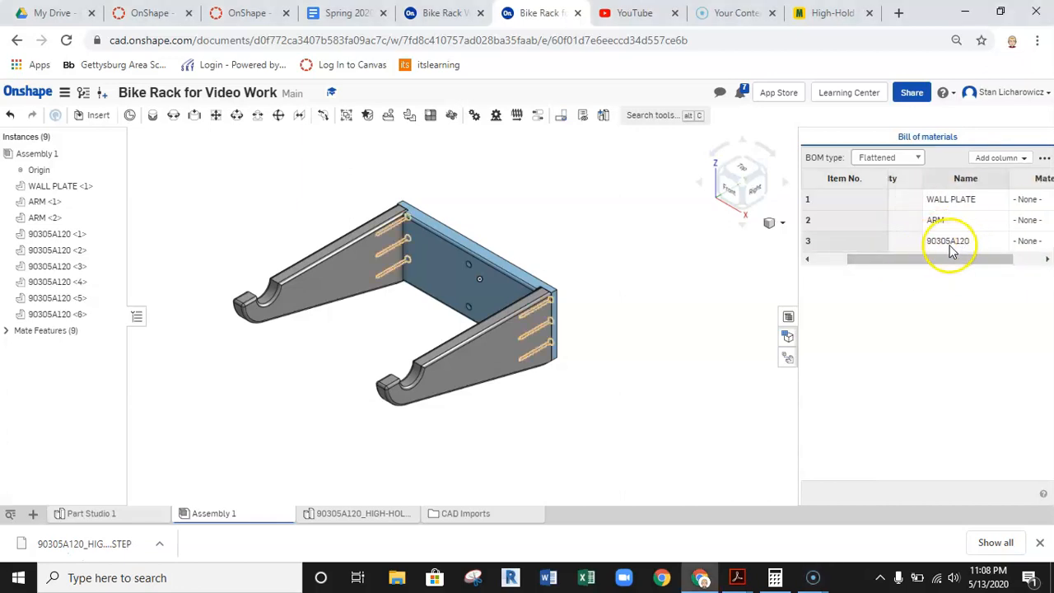
click(349, 515)
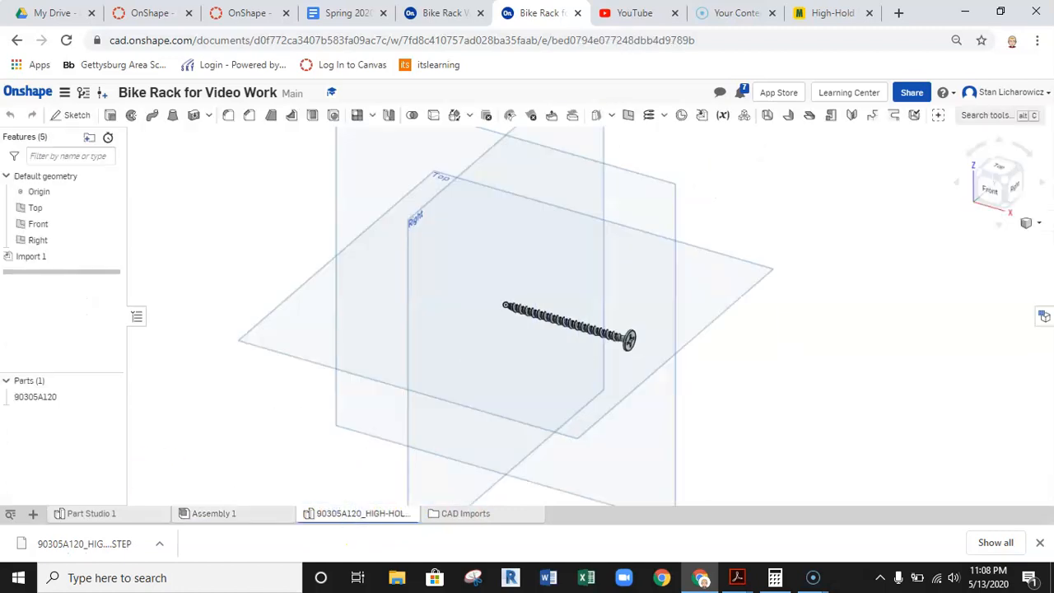
right_click(36, 399)
click(92, 226)
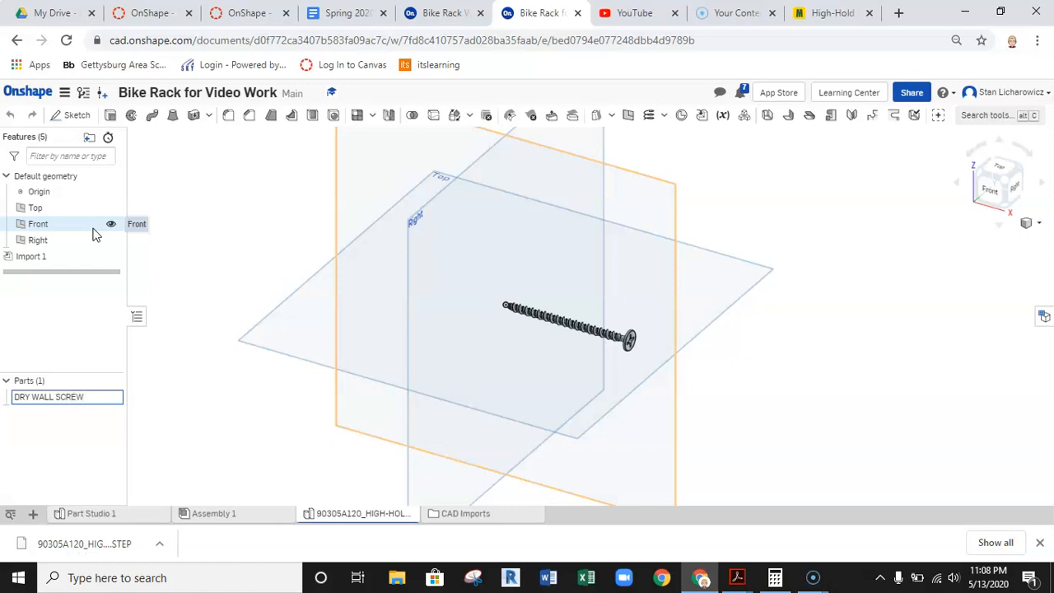
click(207, 426)
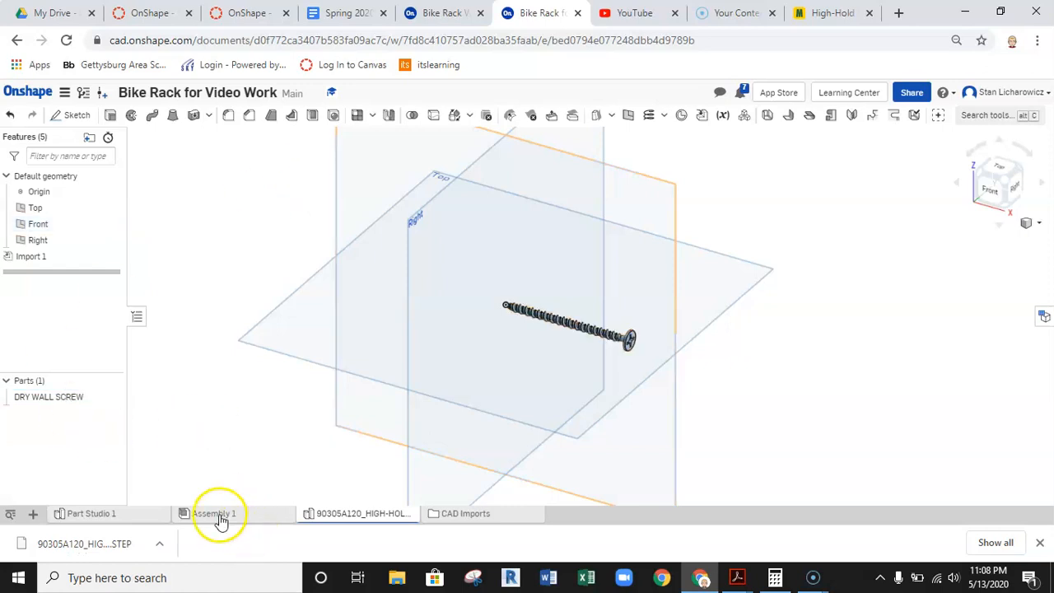
- Check the Material column of Assembly 1's bill of materials and assign Birch to the WALL PLATE part in Part Studio 1
click(216, 513)
drag(914, 259, 970, 258)
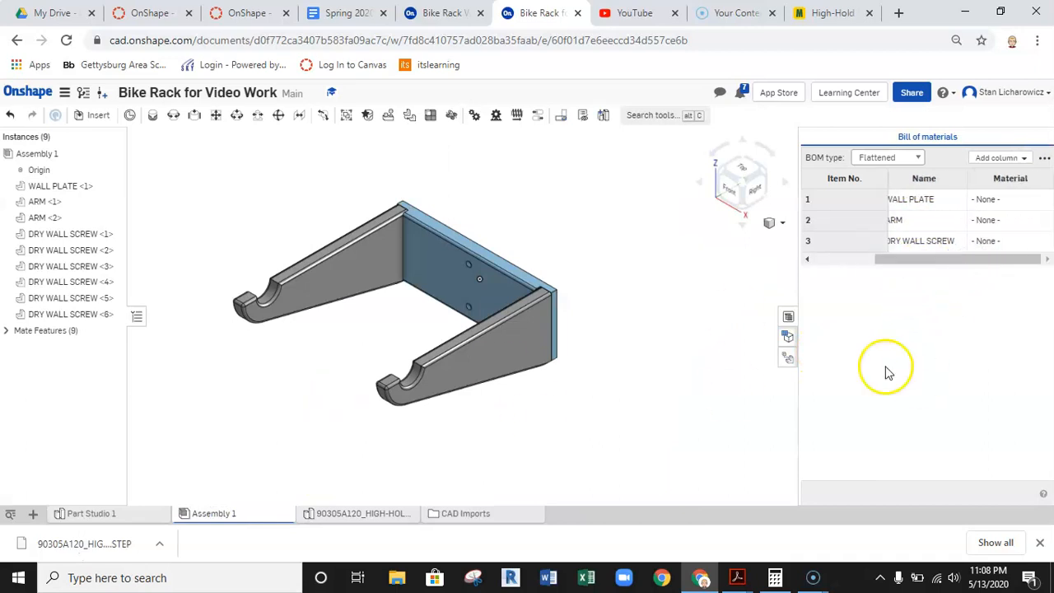
click(97, 513)
click(51, 399)
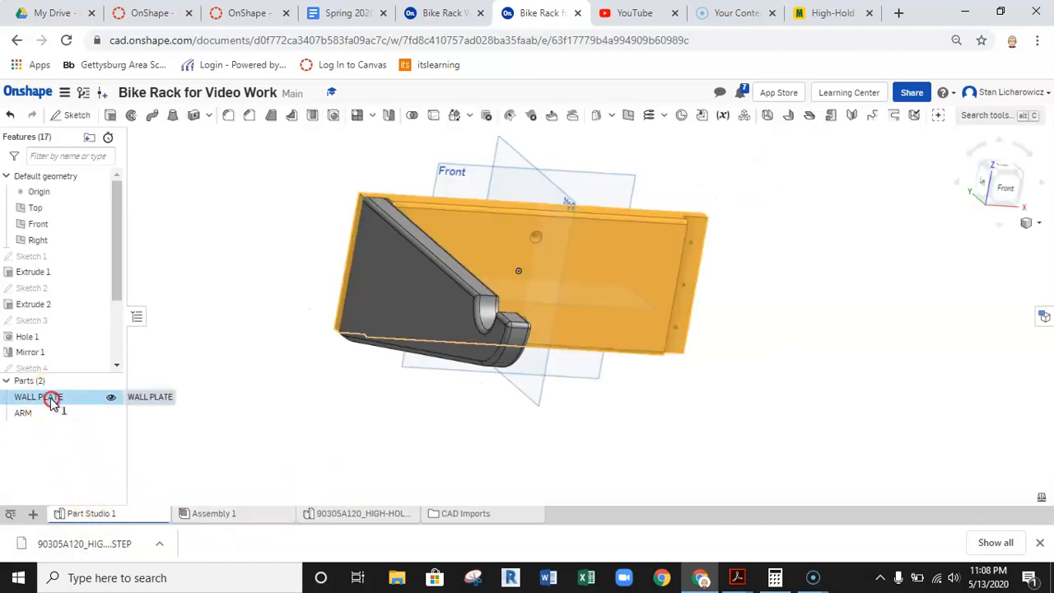
right_click(51, 399)
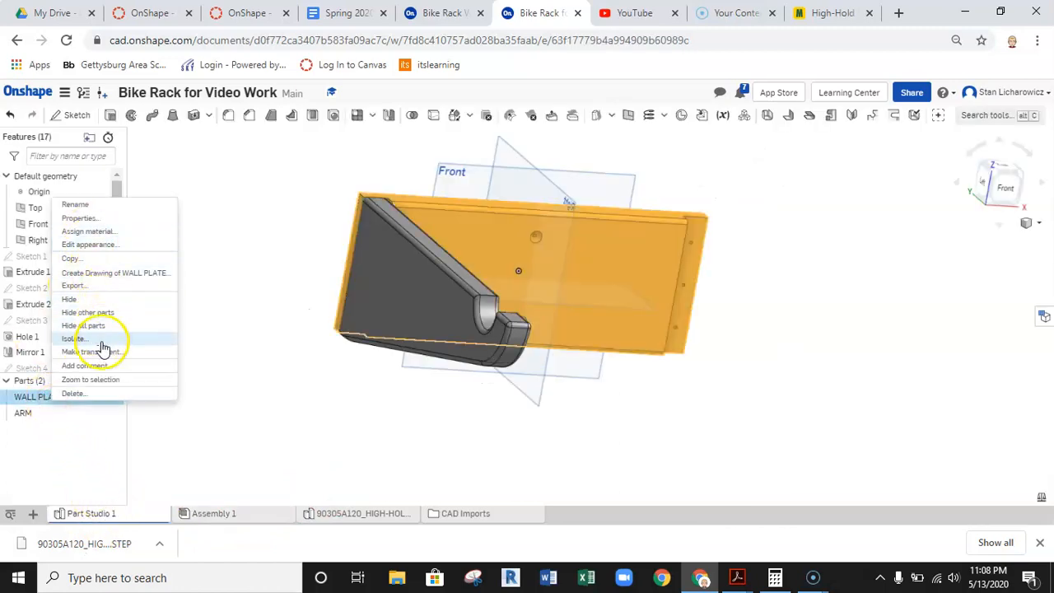
click(119, 233)
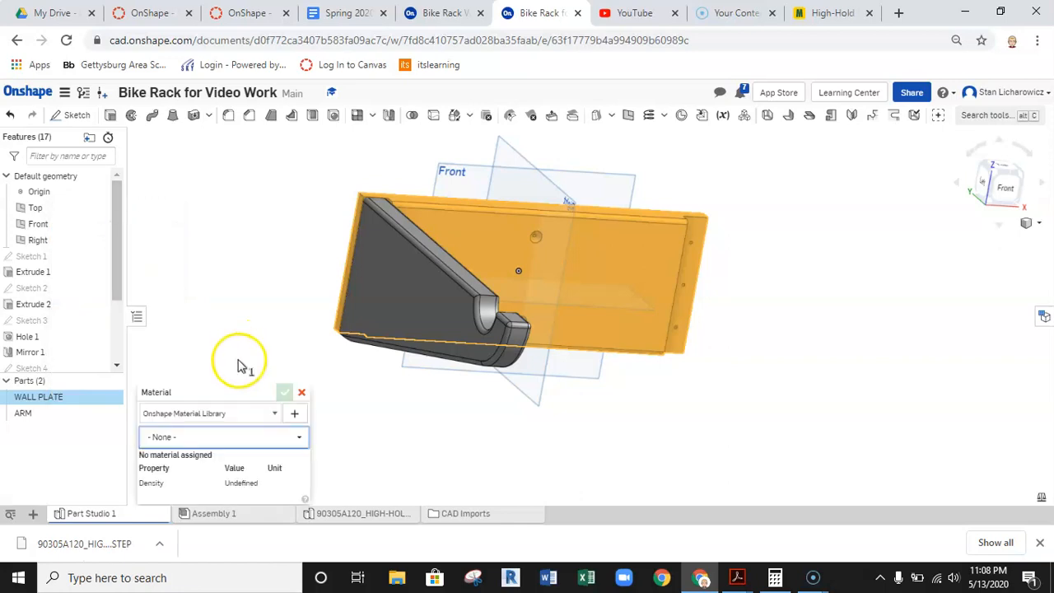
click(229, 434)
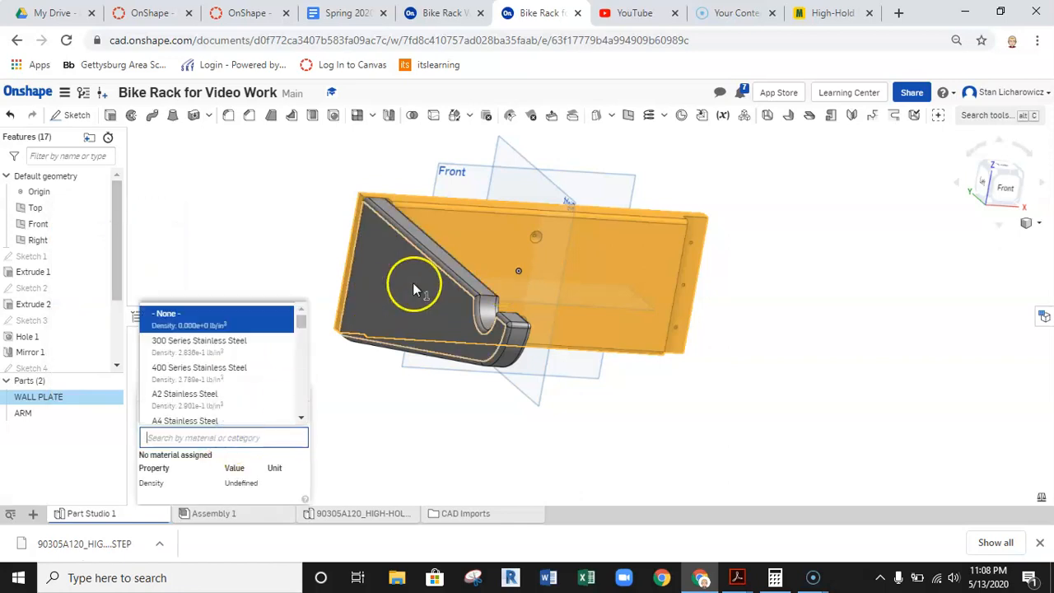
text(wood)
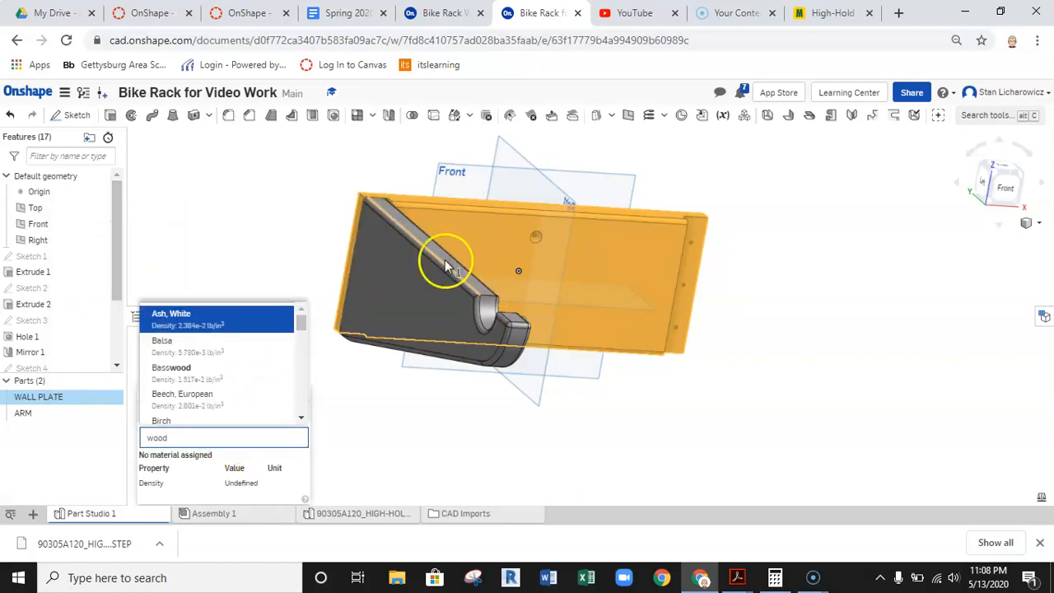
click(183, 420)
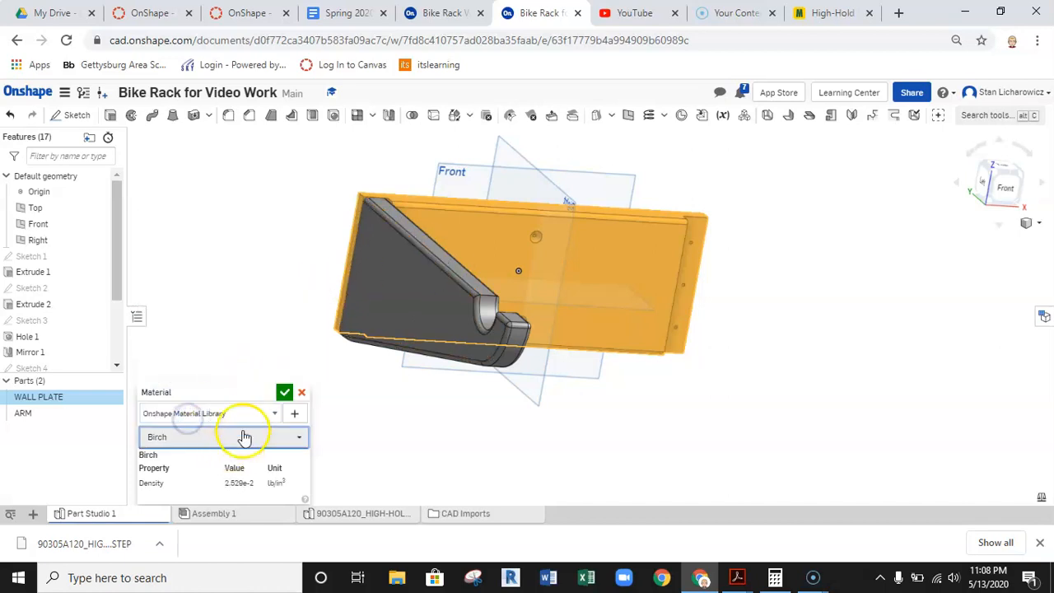
click(283, 394)
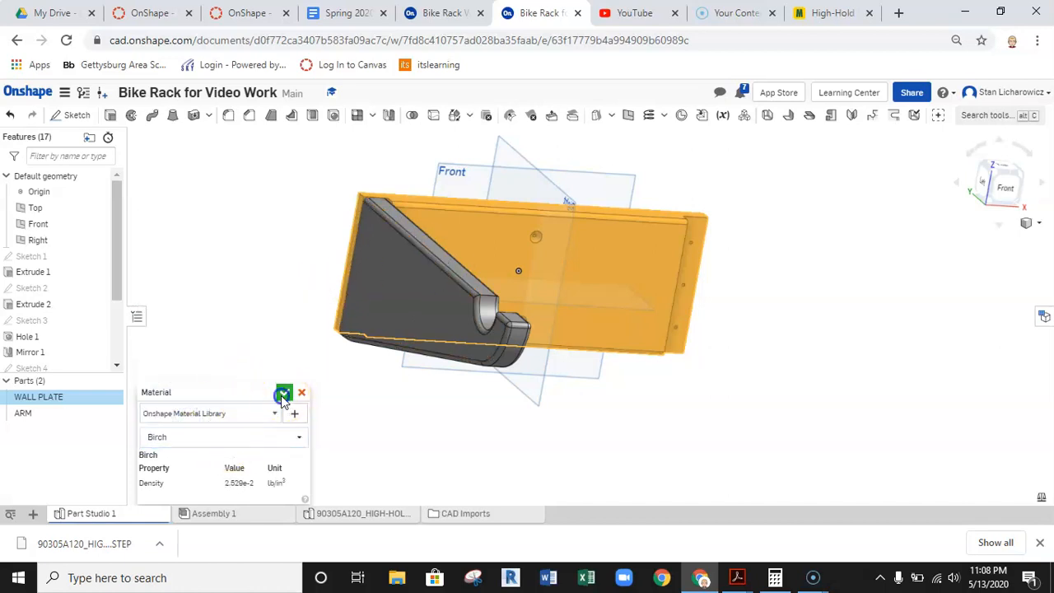
click(85, 418)
right_click(86, 418)
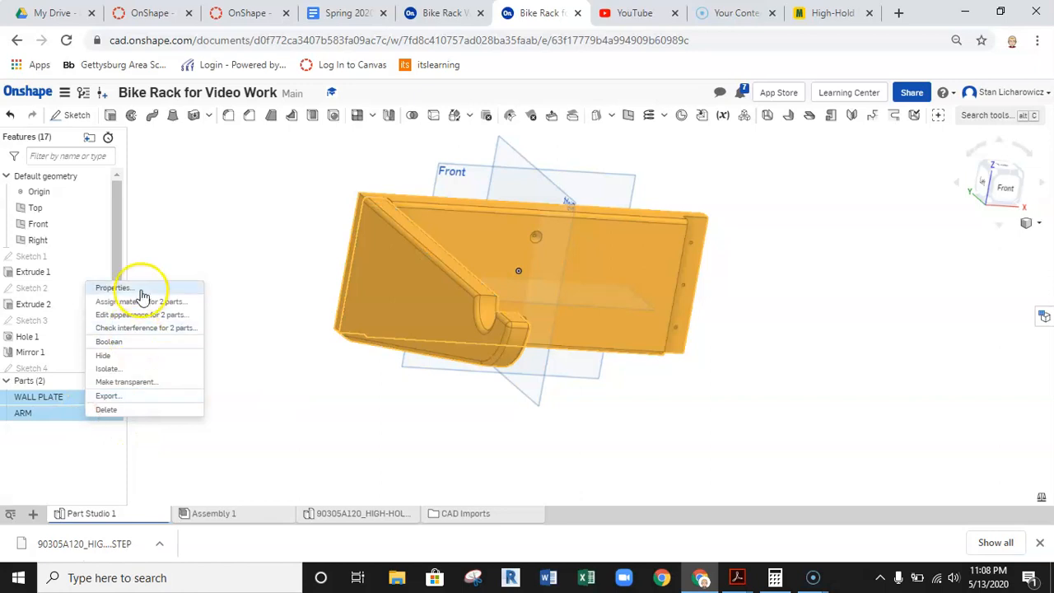
click(175, 448)
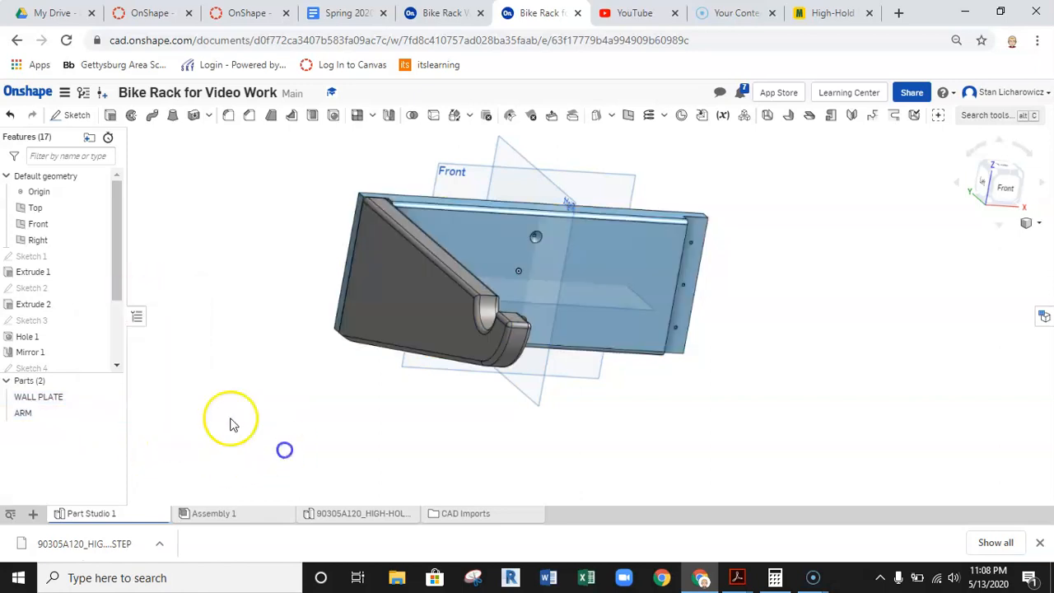
- Assign the wood material Birch from the Onshape Material Library to the ARM part
right_click(93, 414)
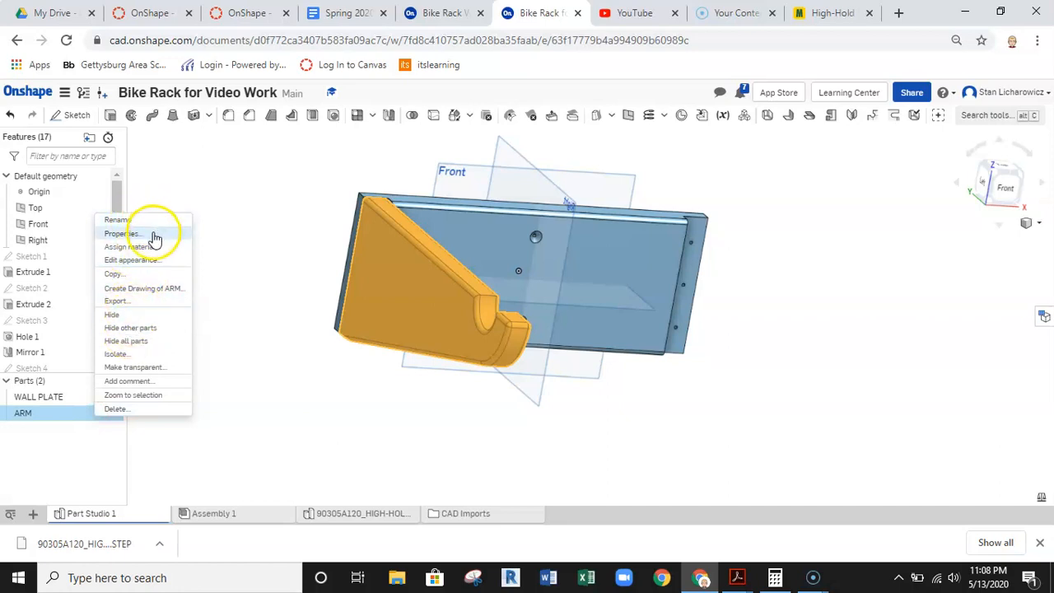
click(144, 247)
click(223, 439)
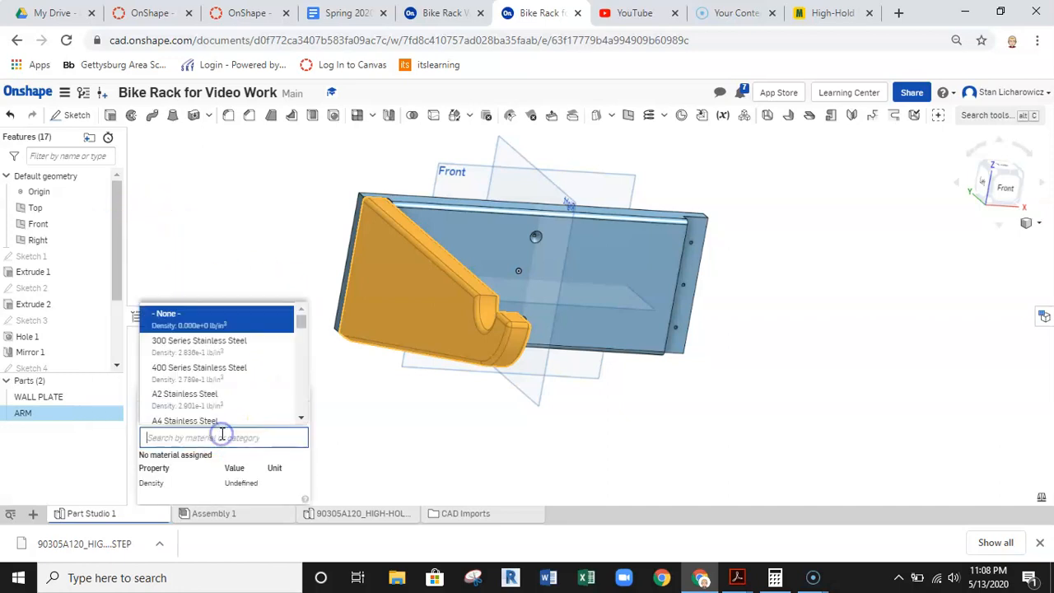
text(wood)
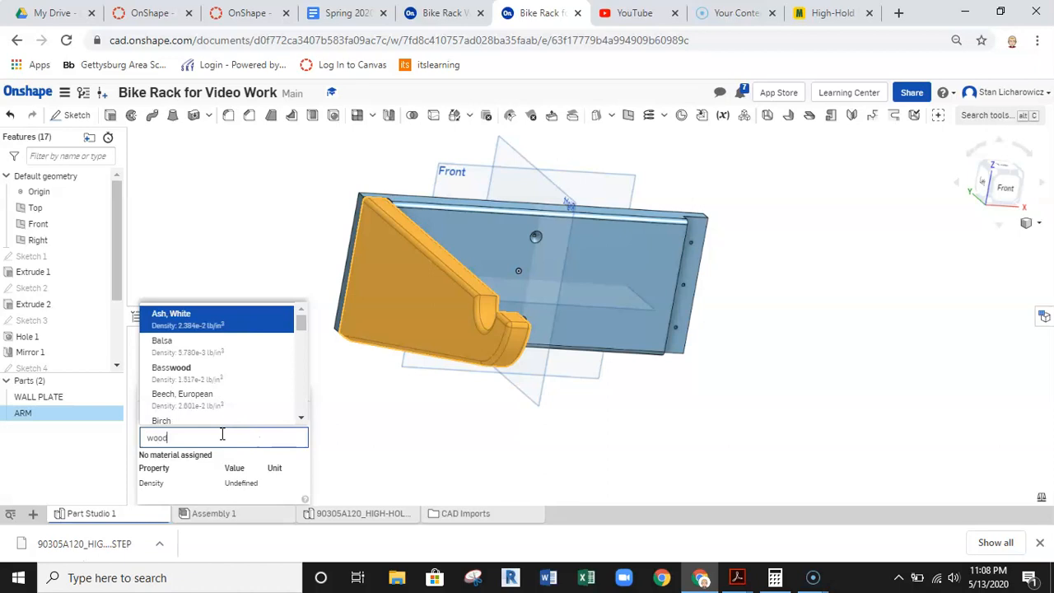
click(176, 421)
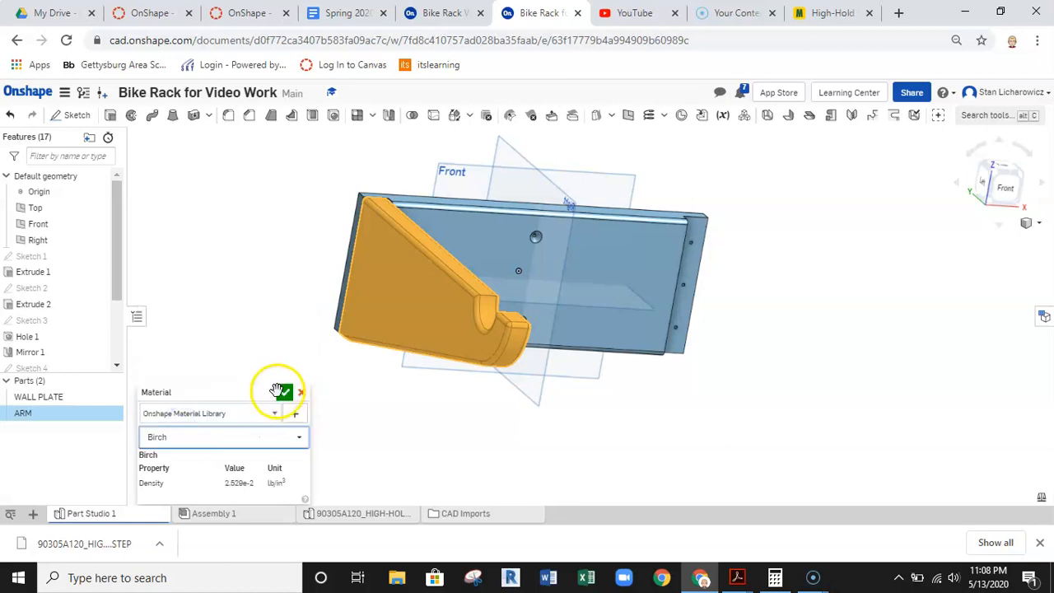
click(284, 392)
click(255, 373)
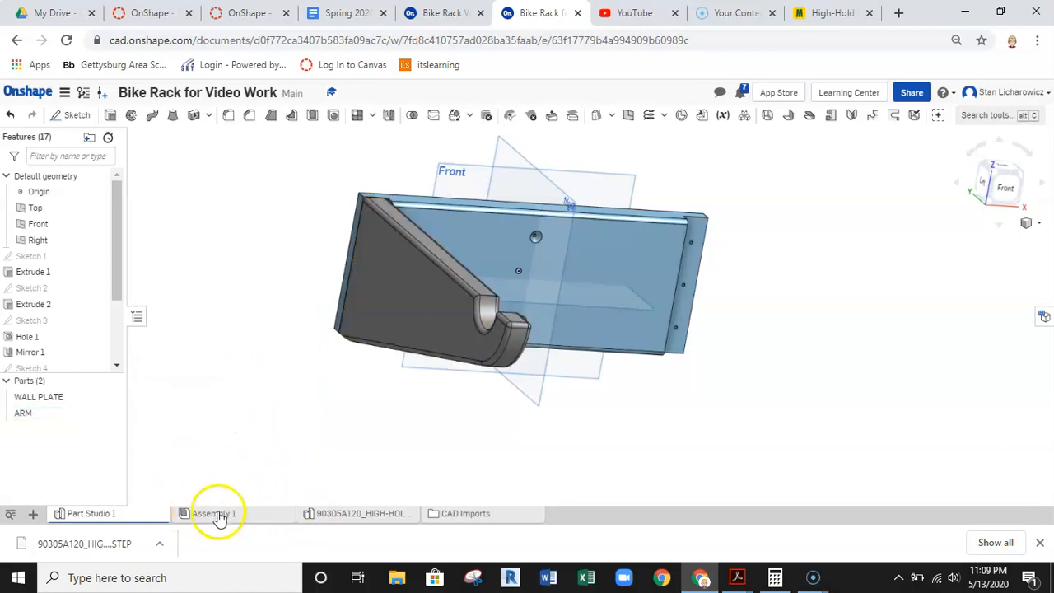
- Assign the material Steel from the Onshape Material Library to the imported DRY WALL SCREW part
click(336, 515)
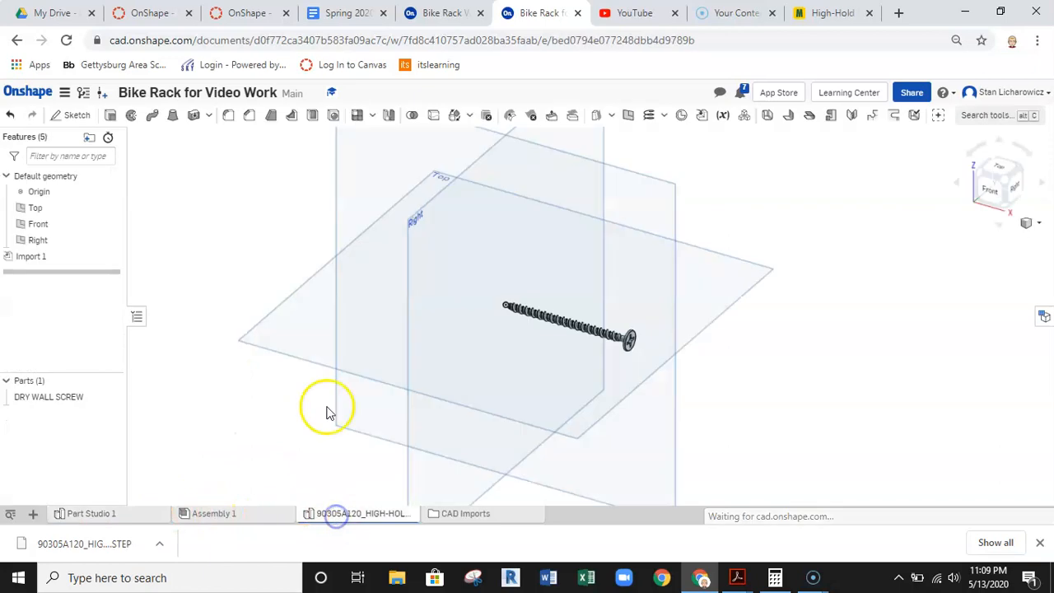
right_click(57, 399)
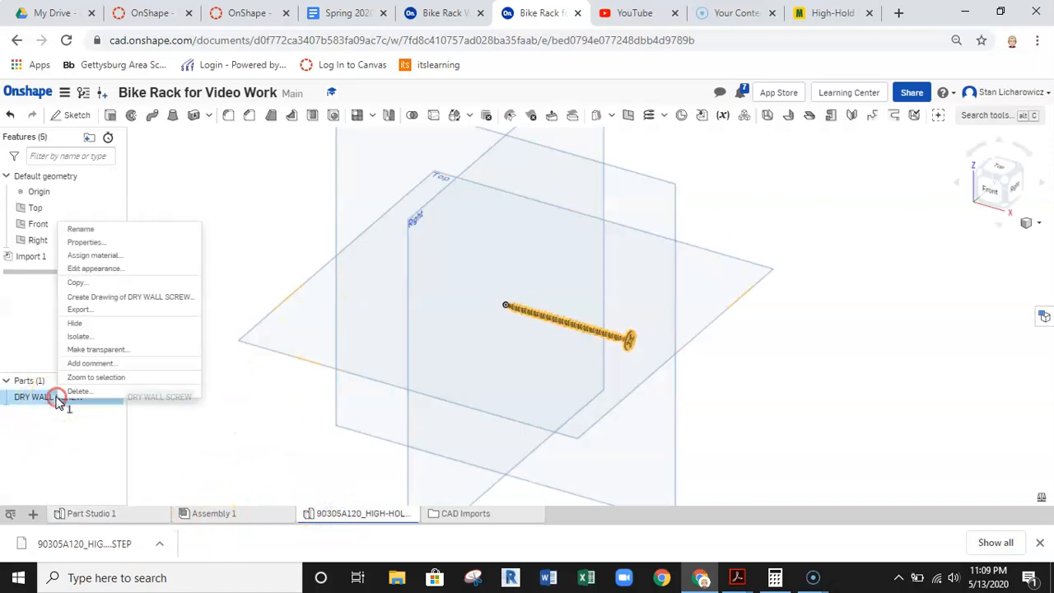
click(97, 255)
click(201, 434)
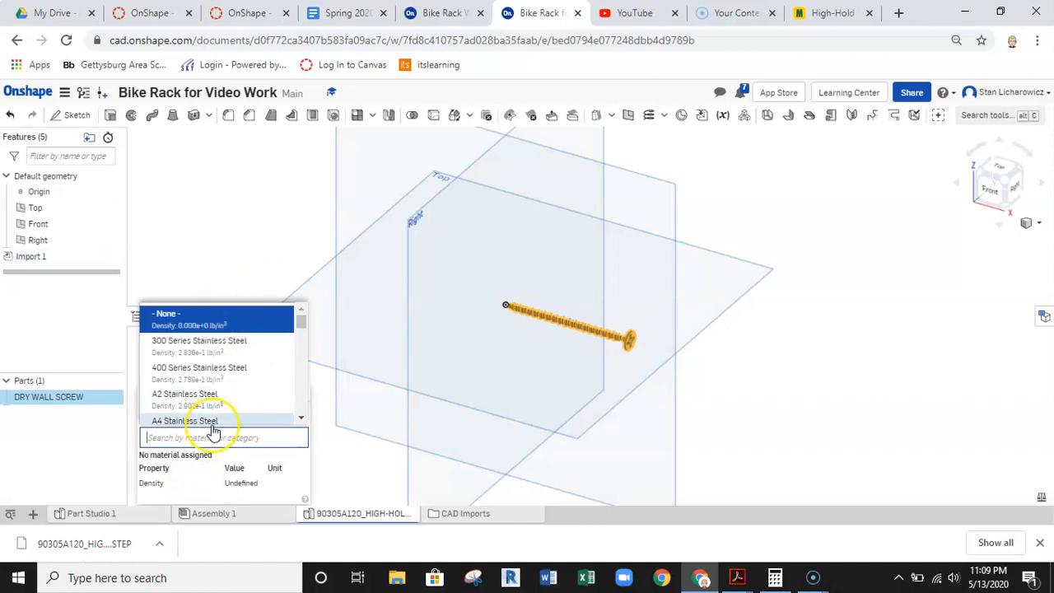
text(steel)
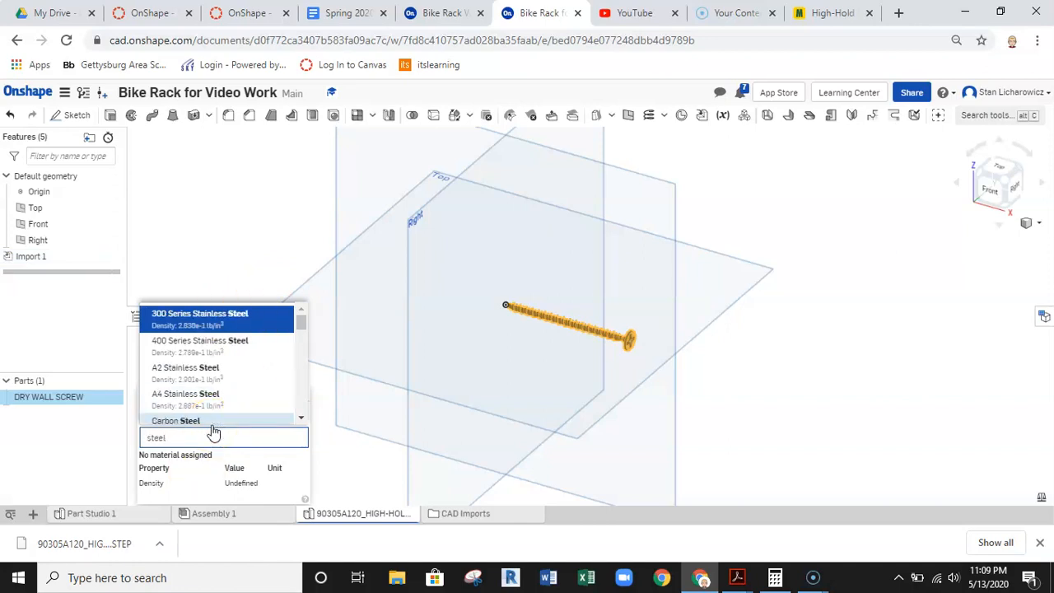
scroll(214, 404, down, 3)
scroll(240, 380, down, 4)
scroll(240, 383, down, 2)
scroll(239, 384, up, 2)
click(195, 365)
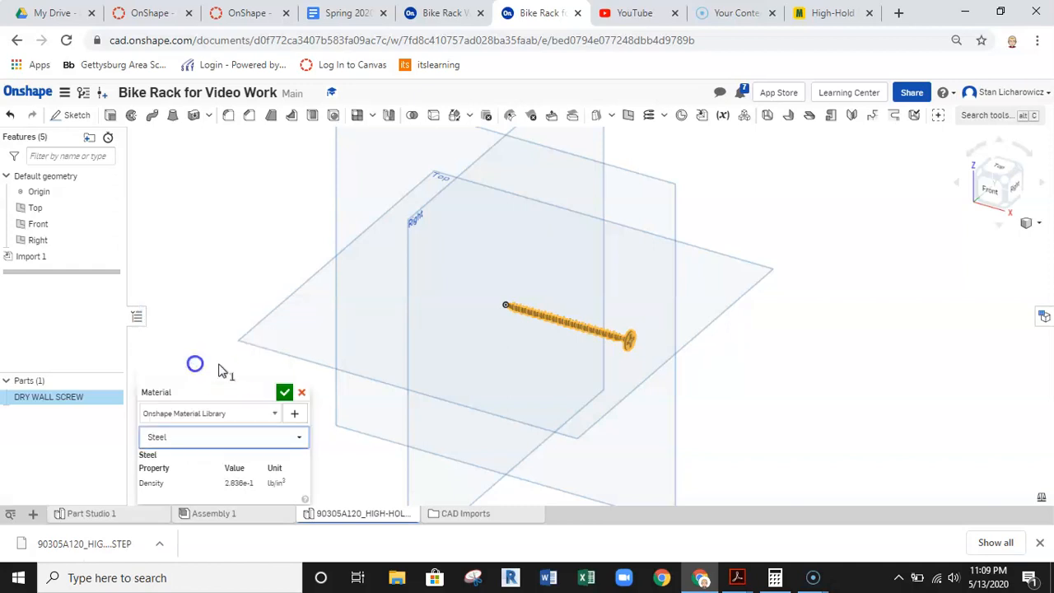
click(284, 392)
click(198, 341)
- Return to Assembly 1 and review the names and materials in the bill of materials
click(206, 513)
drag(945, 260, 1016, 259)
drag(918, 260, 882, 258)
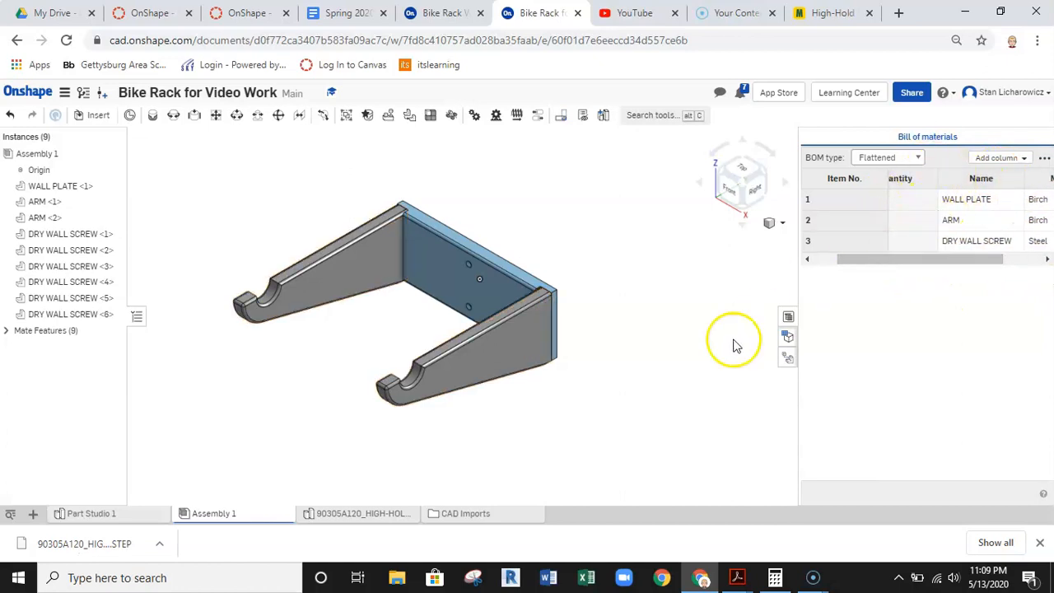